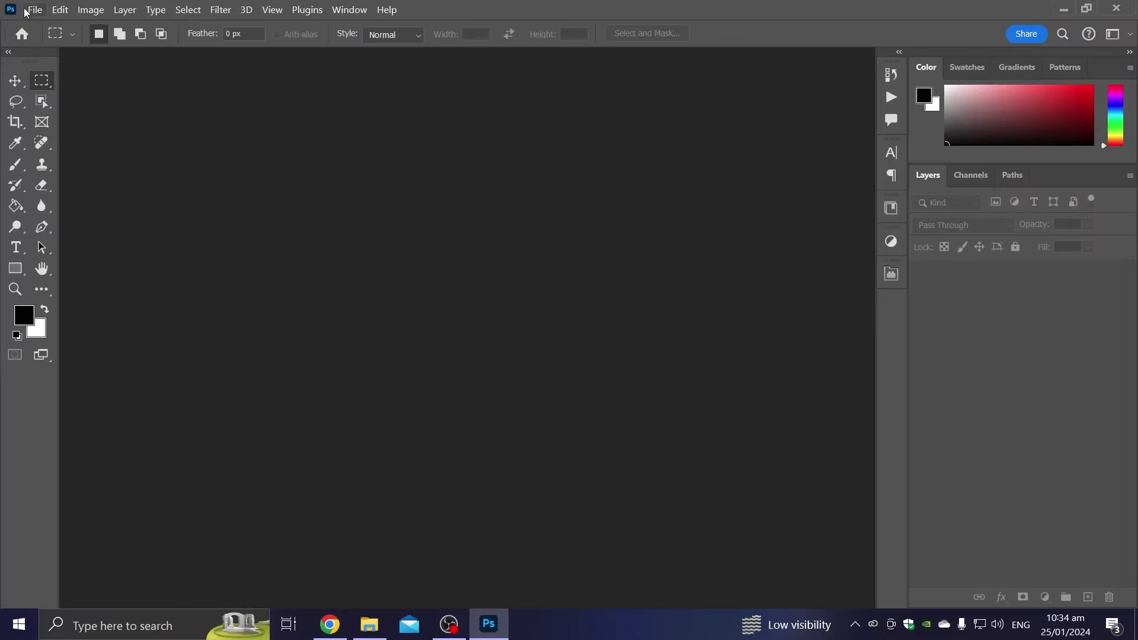
Create a document from the 7 × 2.5 in 300 ppi preset, named 'Packaging Design'
left_click(26, 10)
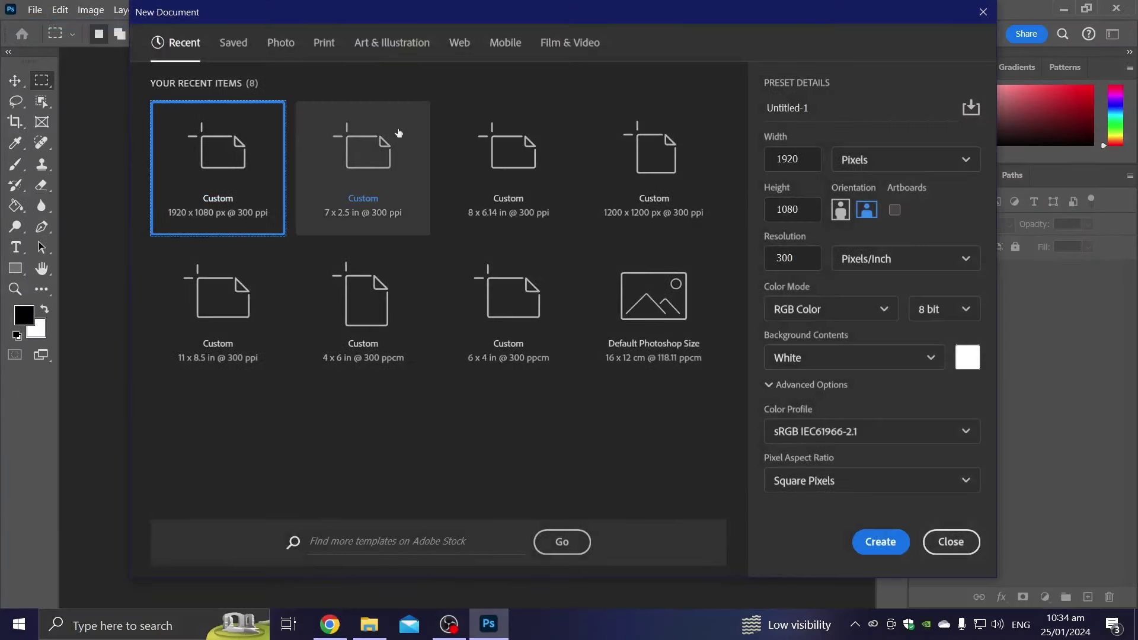
left_click(415, 140)
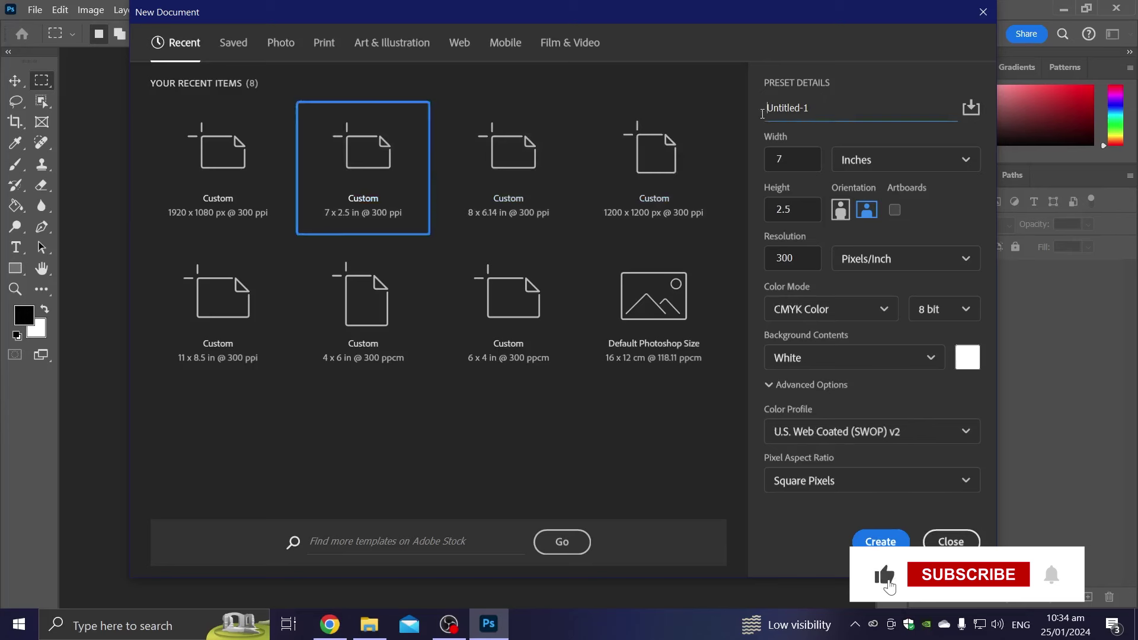
left_click_drag(811, 109, 761, 114)
type("Pacakaging Design")
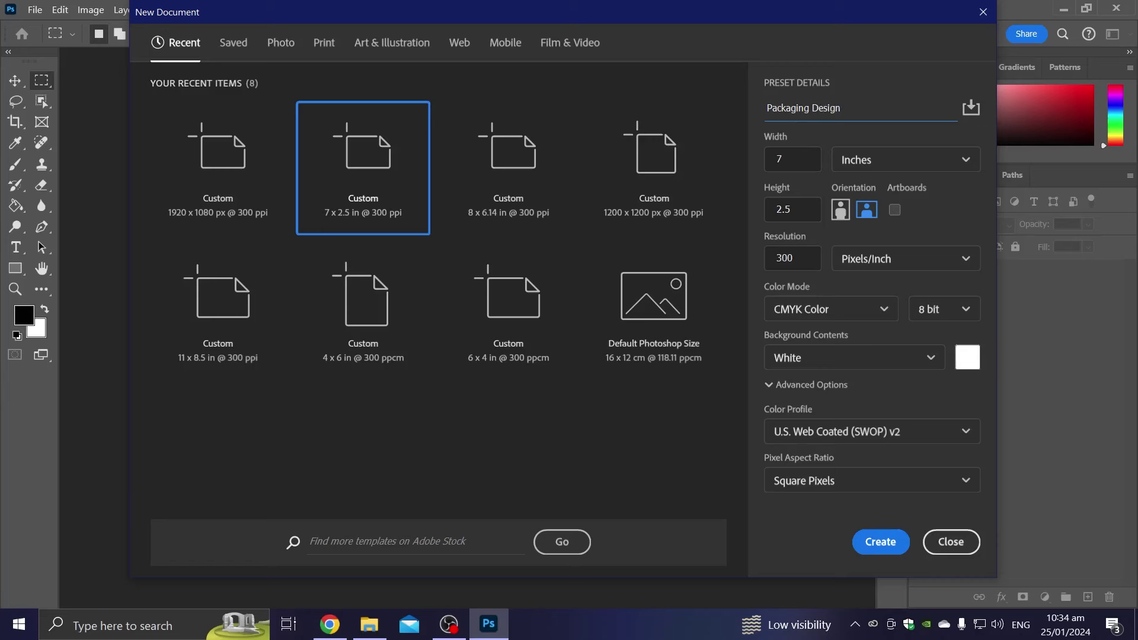
left_click(881, 542)
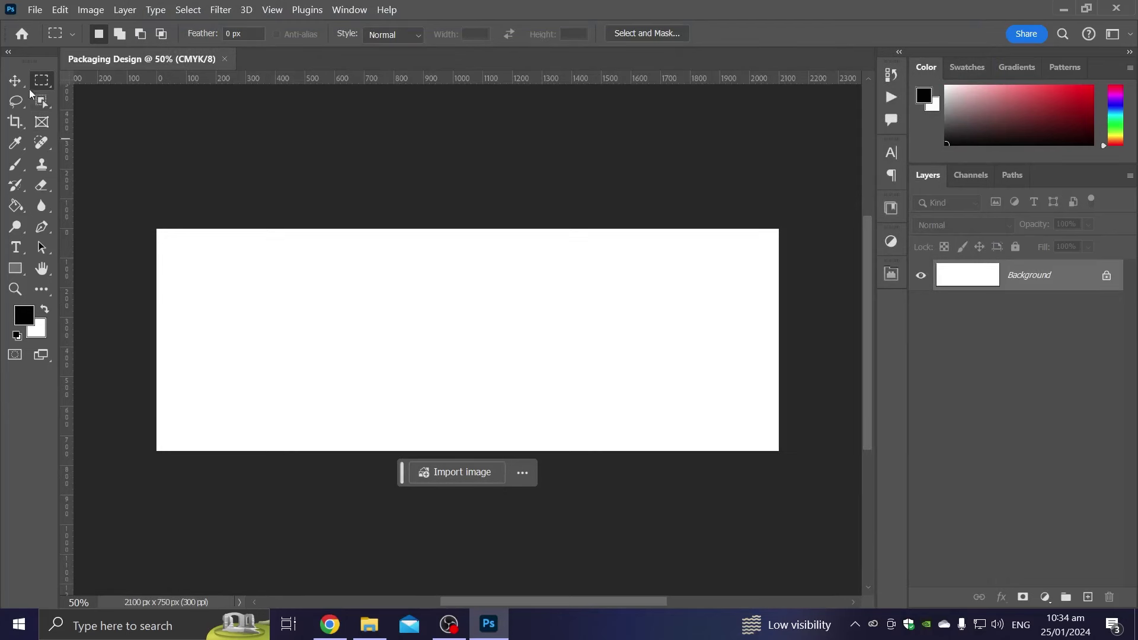
Draw an 80 px square selection fitted into the canvas's top-left corner
scroll(132, 203, "up", 2)
left_click_drag(122, 213, 156, 247)
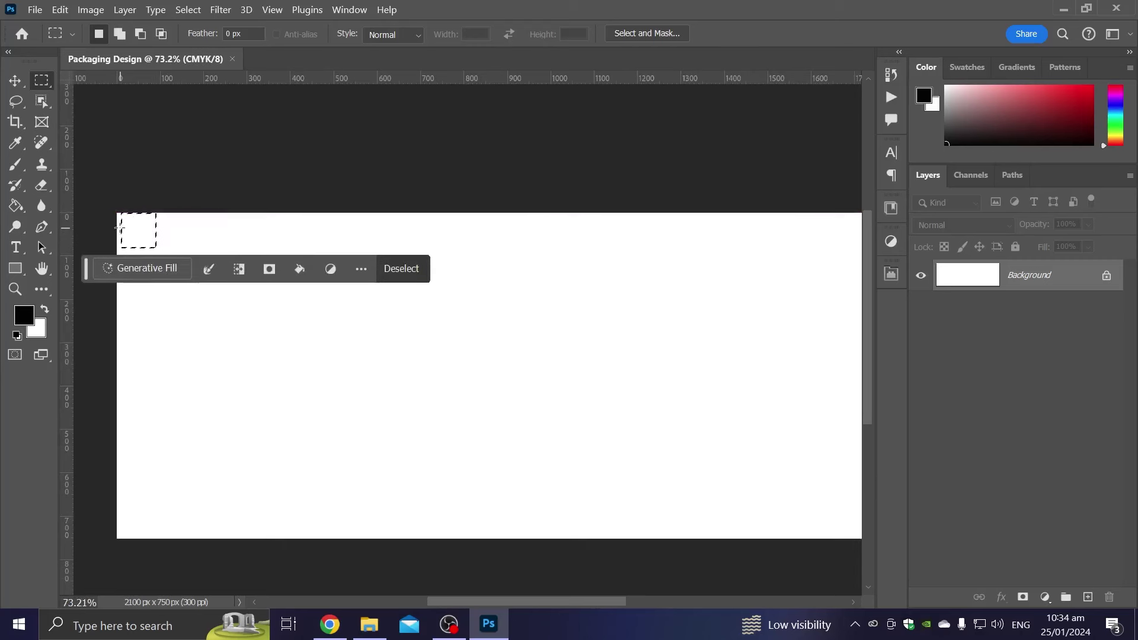
scroll(152, 223, "up", 2)
left_click_drag(153, 223, 148, 224)
scroll(152, 228, "down", 2)
scroll(159, 237, "down", 2)
scroll(159, 239, "up", 1)
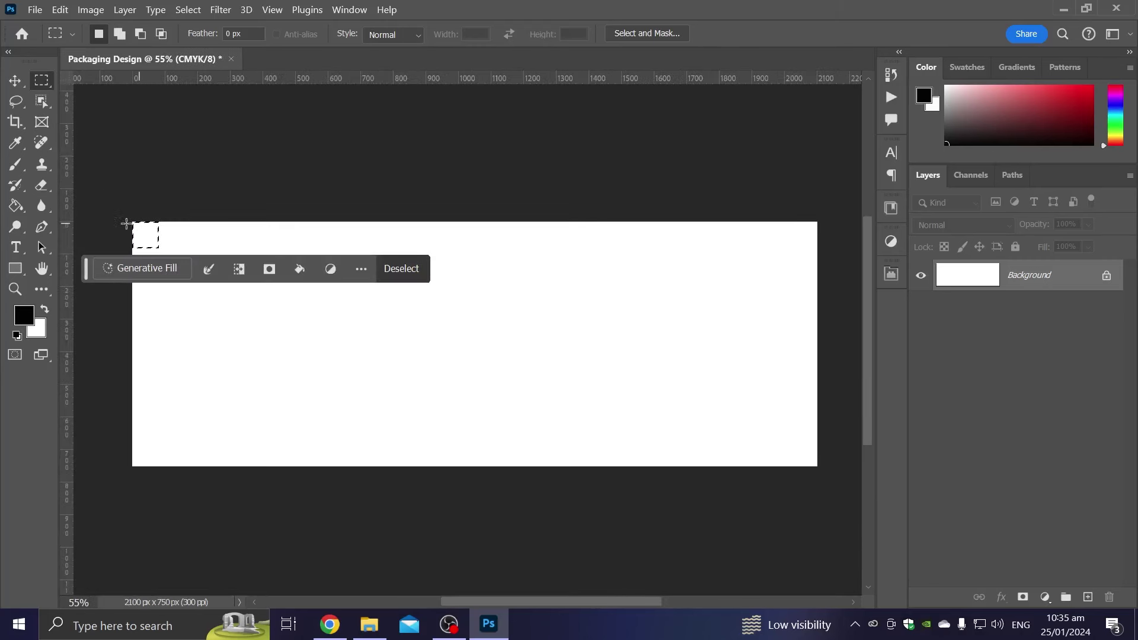
Drag ruler guides 80 px in from the left, top, right and bottom edges
left_click_drag(65, 204, 159, 194)
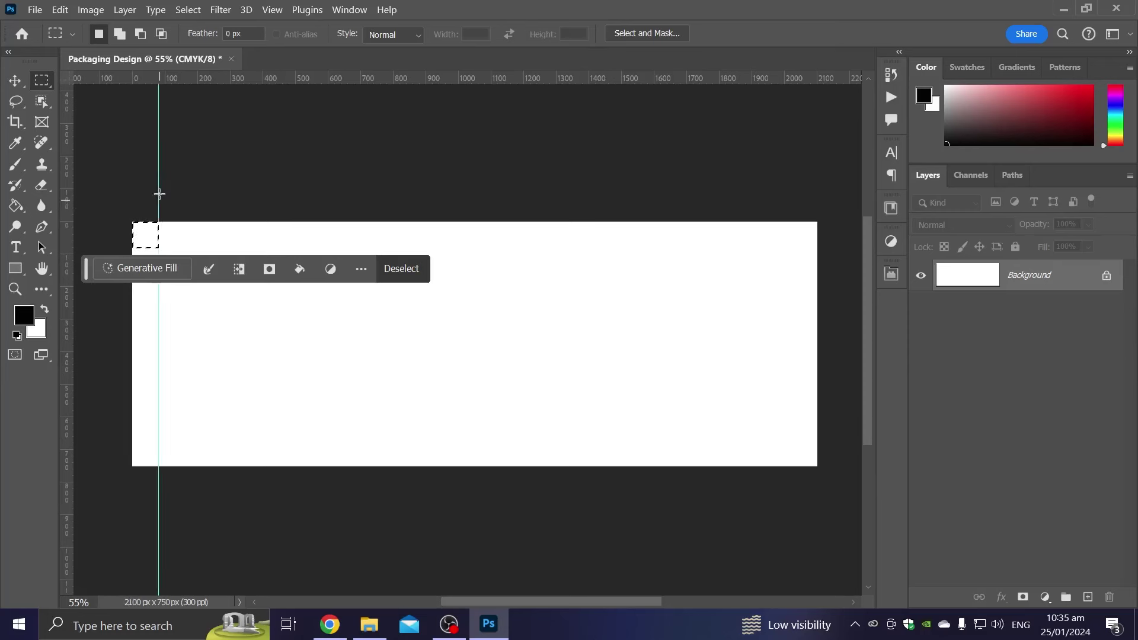
mouse_move(192, 84)
left_mouse_down()
mouse_move(188, 250)
mouse_move(815, 233)
left_mouse_up()
mouse_move(66, 182)
left_mouse_down()
mouse_move(791, 215)
mouse_move(804, 476)
left_mouse_up()
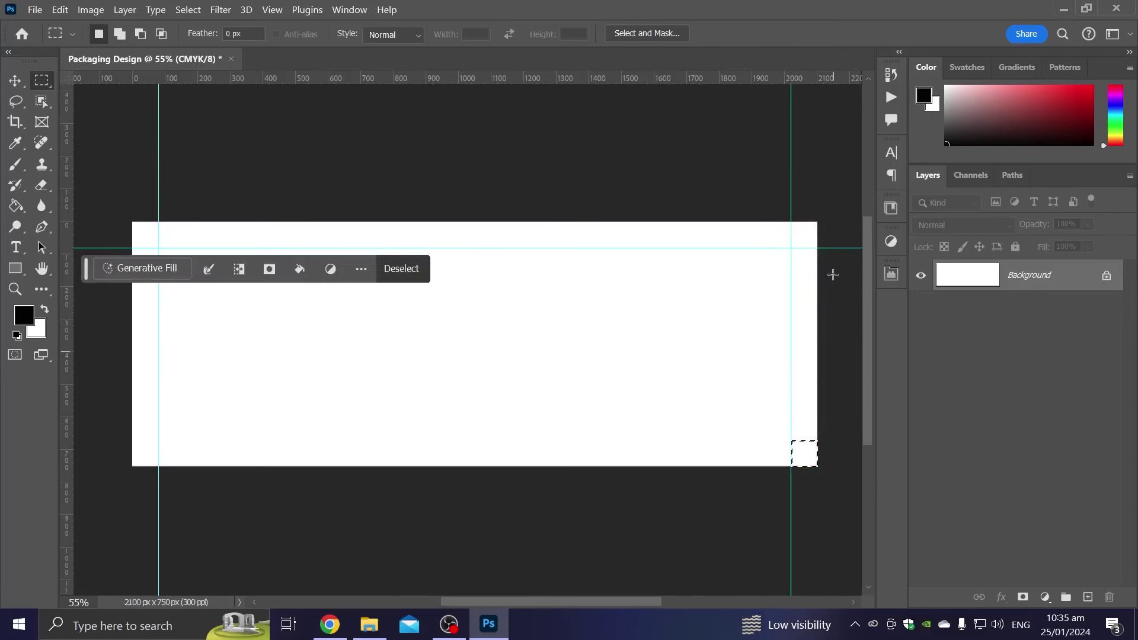
left_click_drag(746, 83, 765, 440)
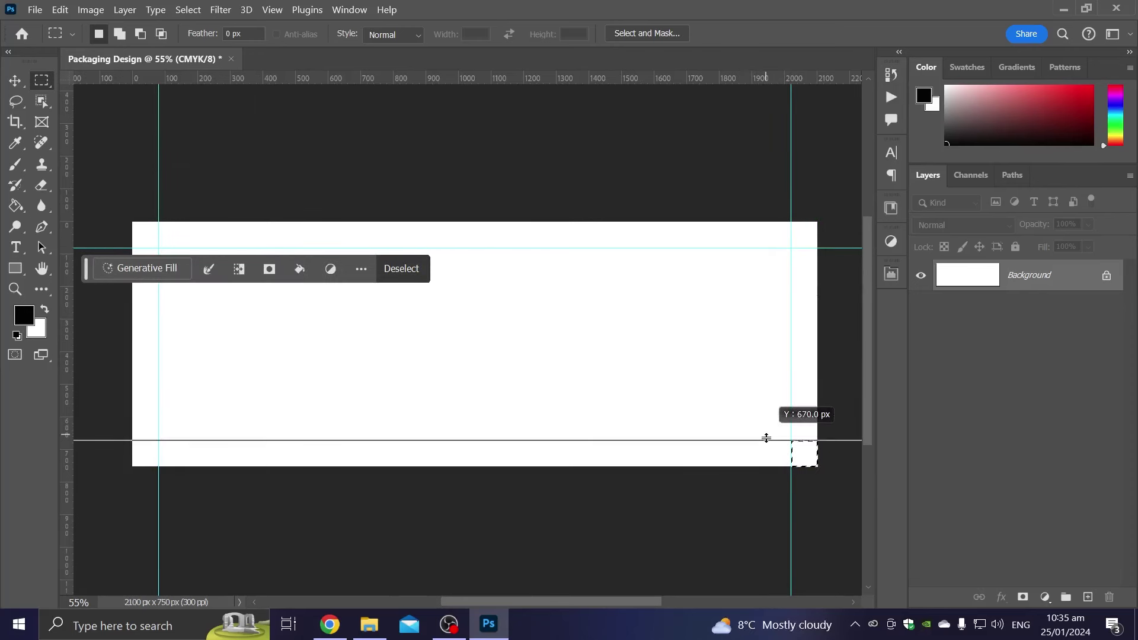
Deselect the square marquee and return to the Move tool
left_click(187, 10)
left_click(192, 40)
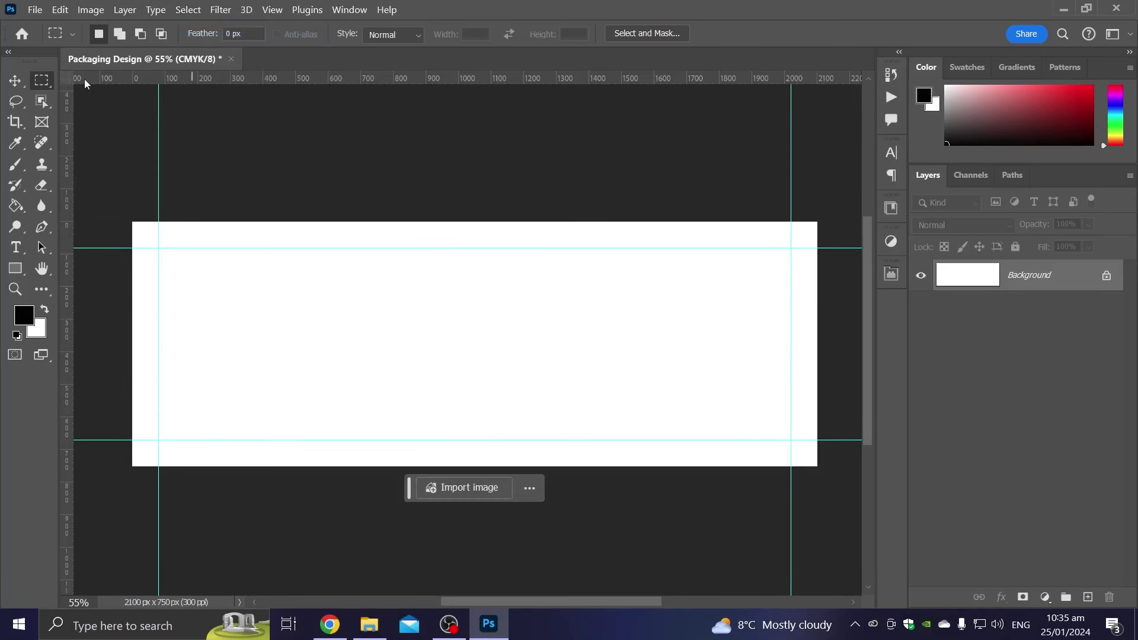
left_click(15, 81)
key("ctrl+plus")
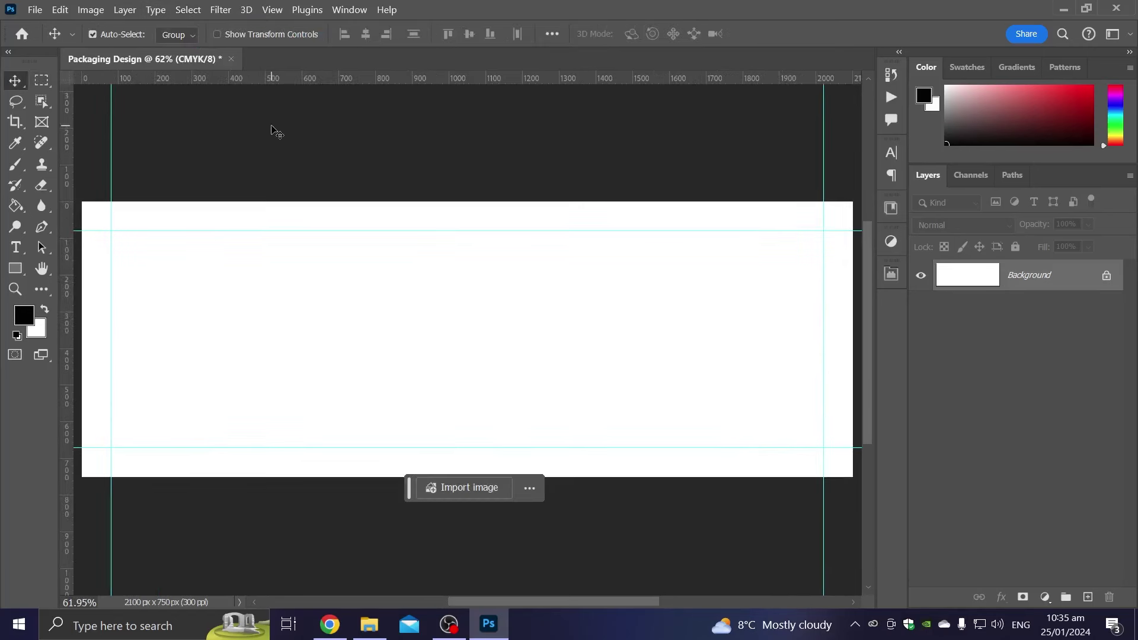
key("ctrl+minus")
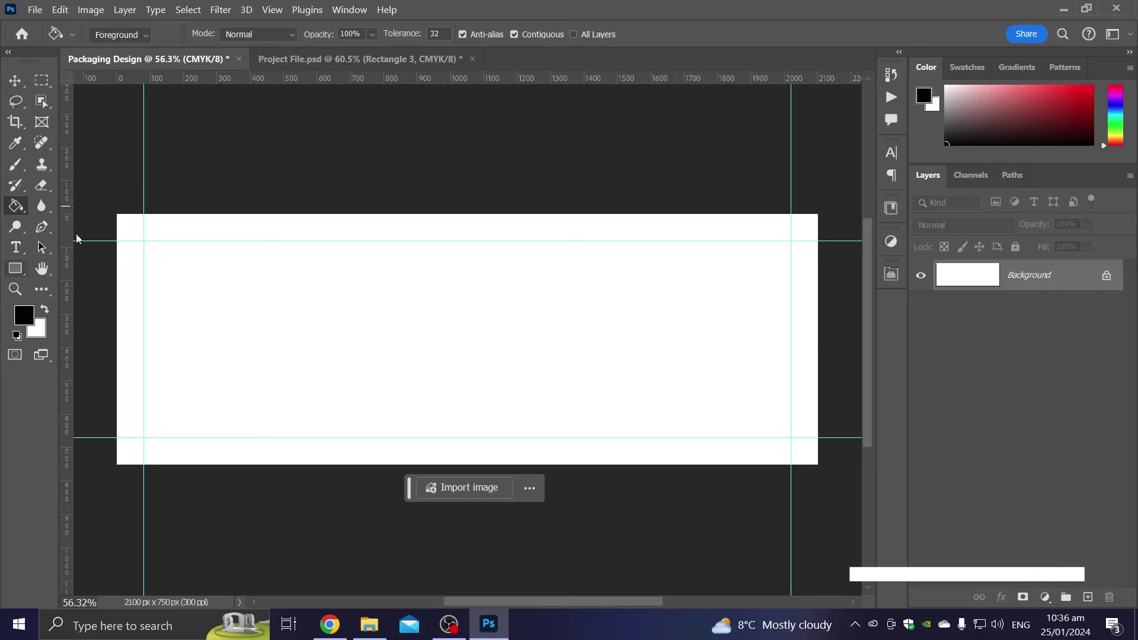
Draw a canvas-covering rectangle filled with pale pink #fac9d0
right_click(15, 268)
left_click_drag(112, 207, 824, 467)
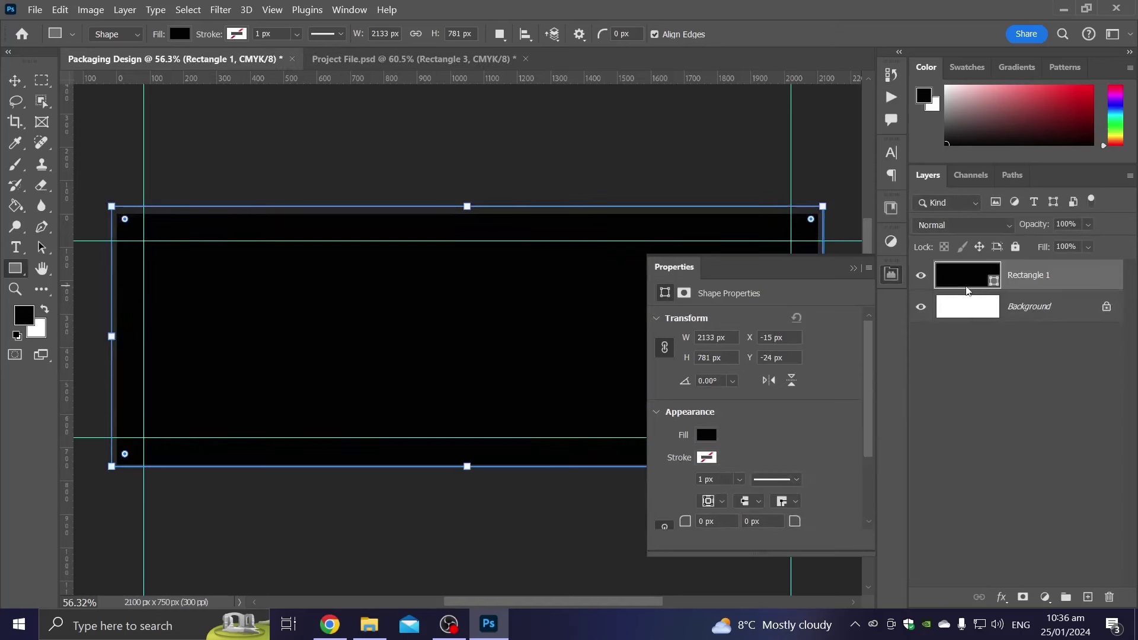
double_click(964, 286)
left_click_drag(792, 585, 725, 588)
type("fac9d0")
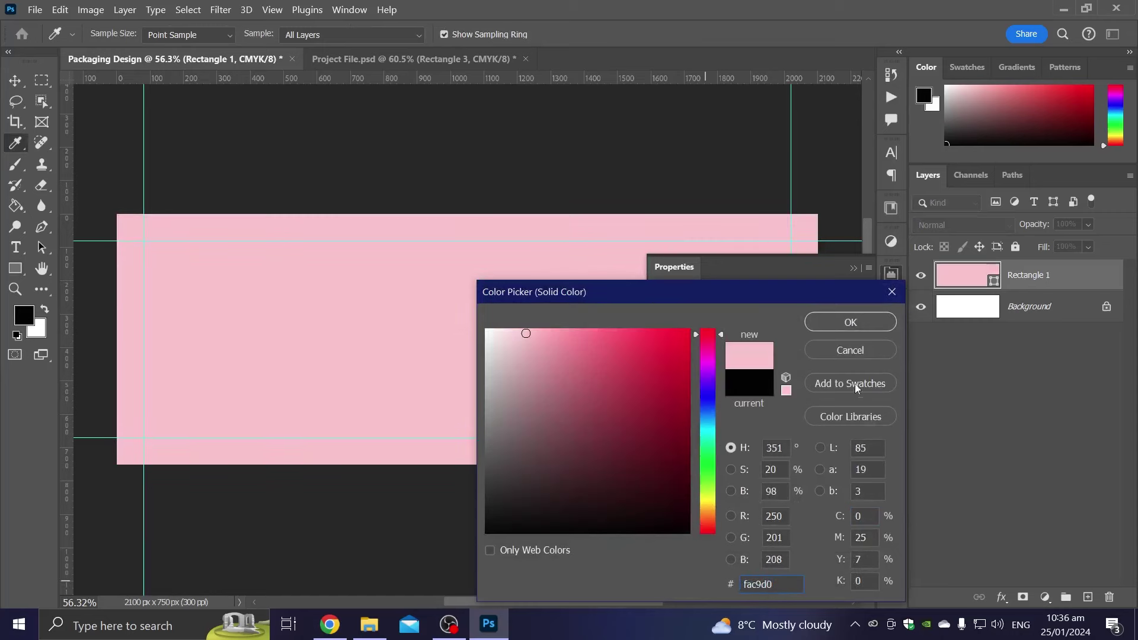
left_click(842, 323)
Delete the white Background layer
left_click(968, 306)
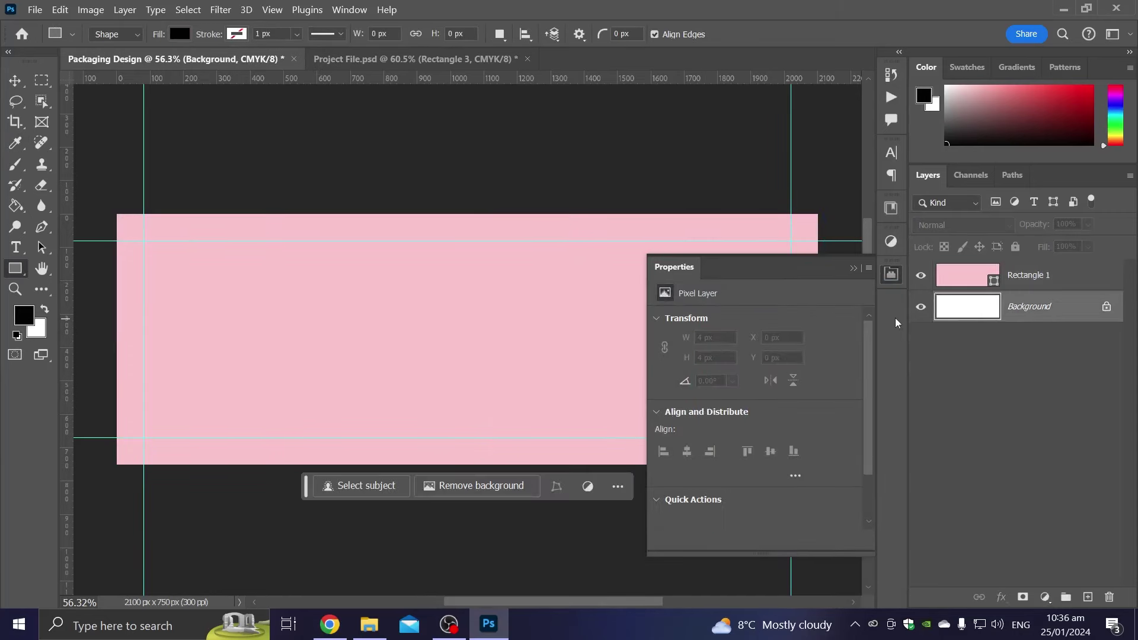
key("Delete")
left_click(854, 268)
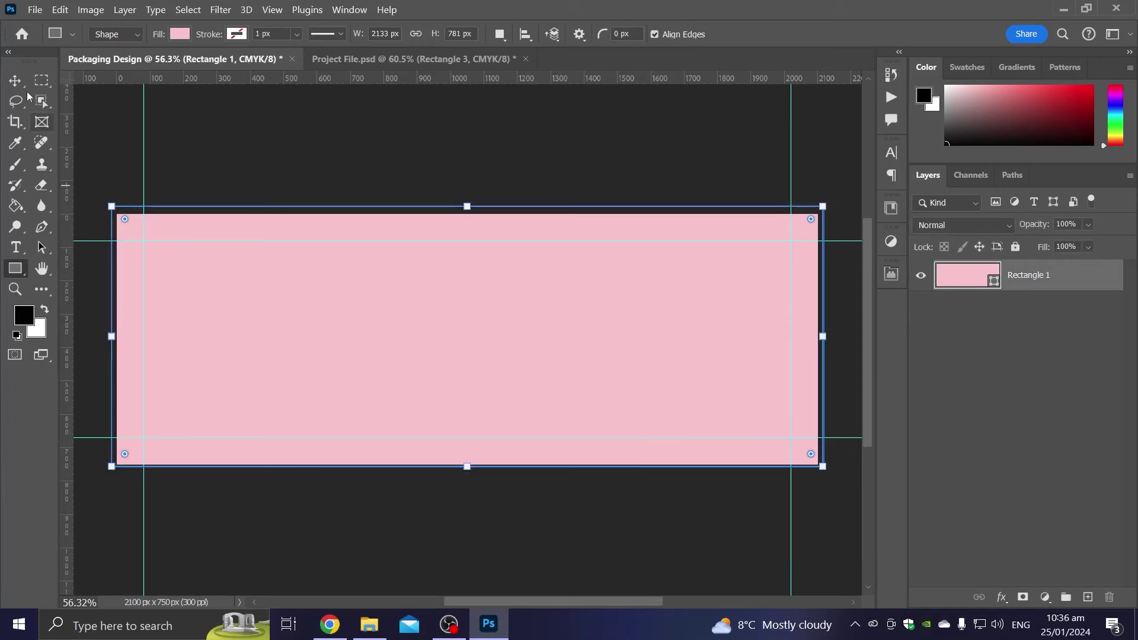
left_click(22, 87)
scroll(308, 178, "up", 1)
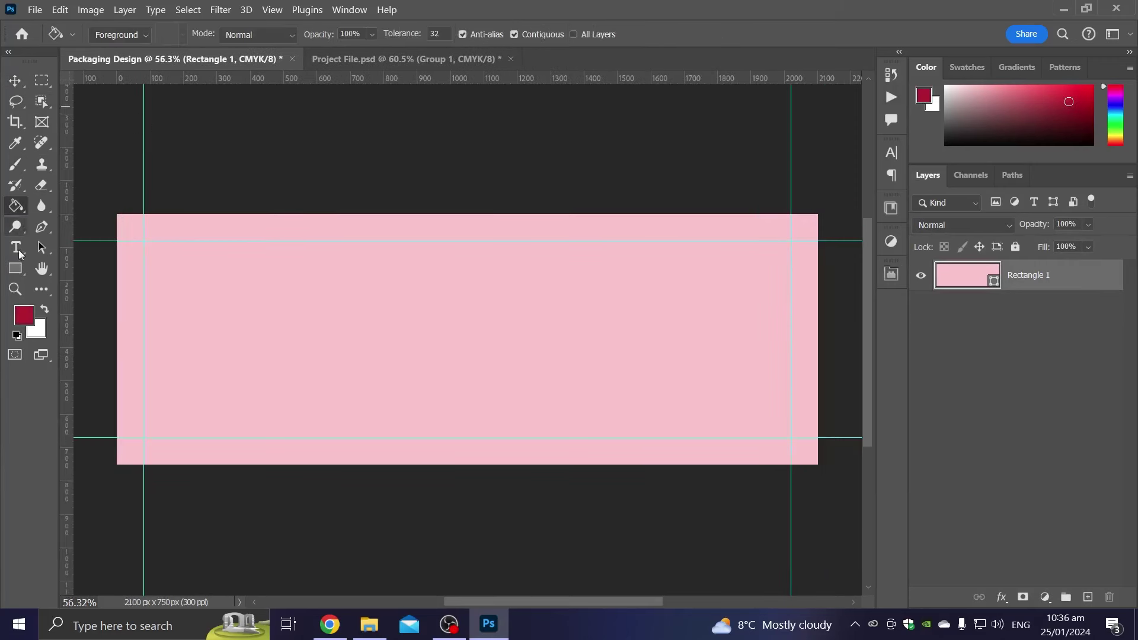
Draw a dark red rectangle across the full width of the label's top
left_click(15, 268)
left_click(966, 497)
left_click_drag(102, 206, 854, 282)
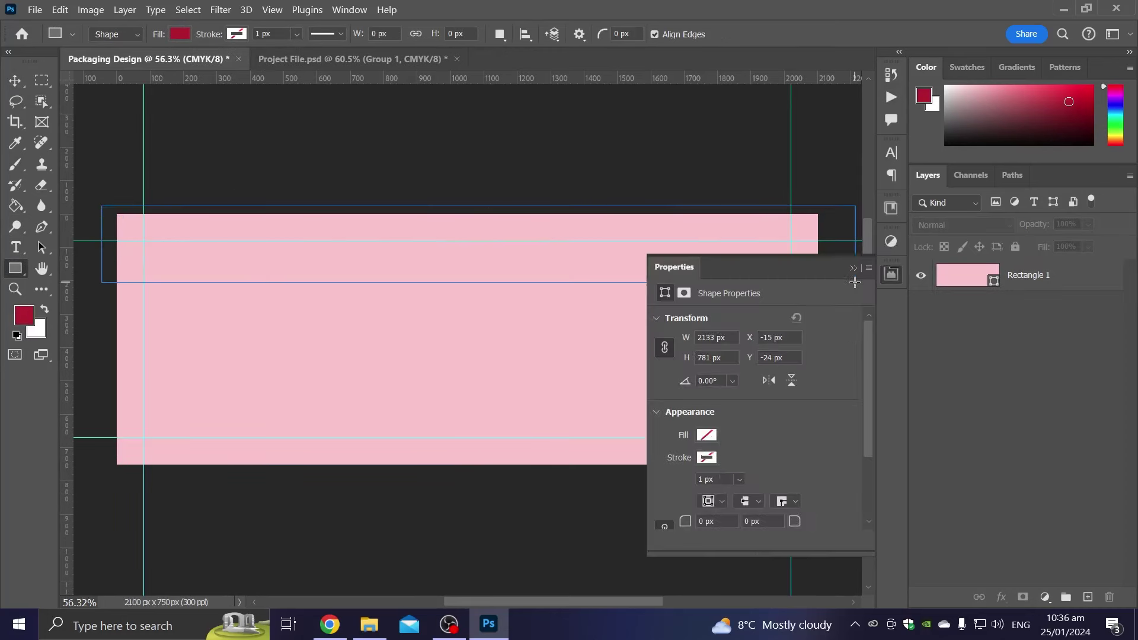
left_click(14, 79)
scroll(350, 176, "up", 1)
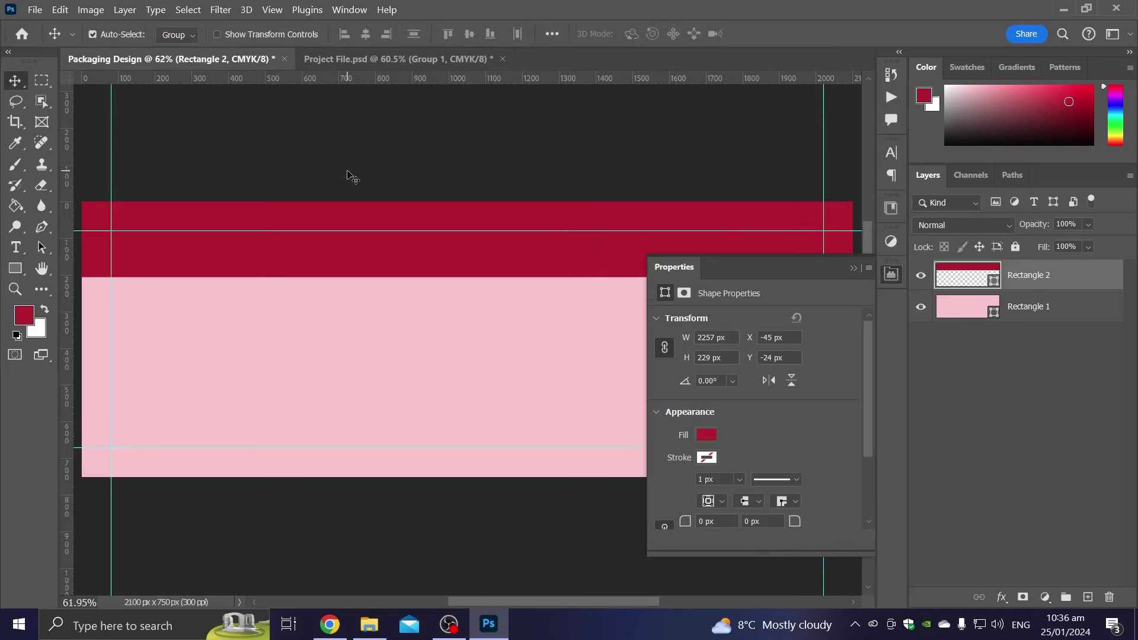
left_click(226, 176)
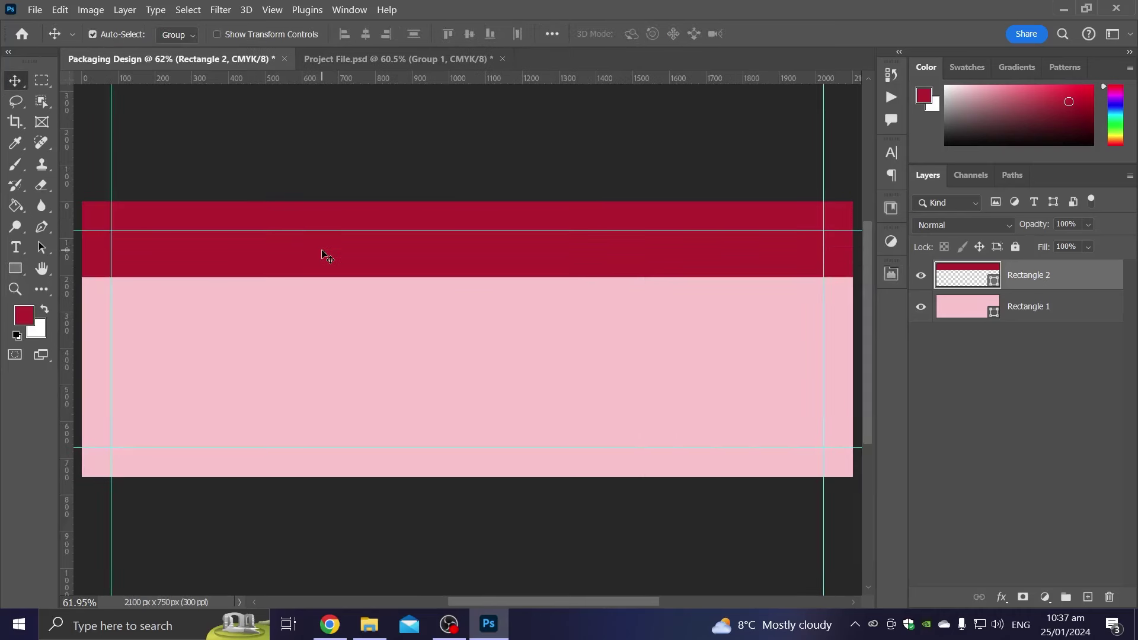
Trim the red band's bottom edge up to about 200 px tall
key("ctrl+t")
left_click_drag(479, 278, 479, 267)
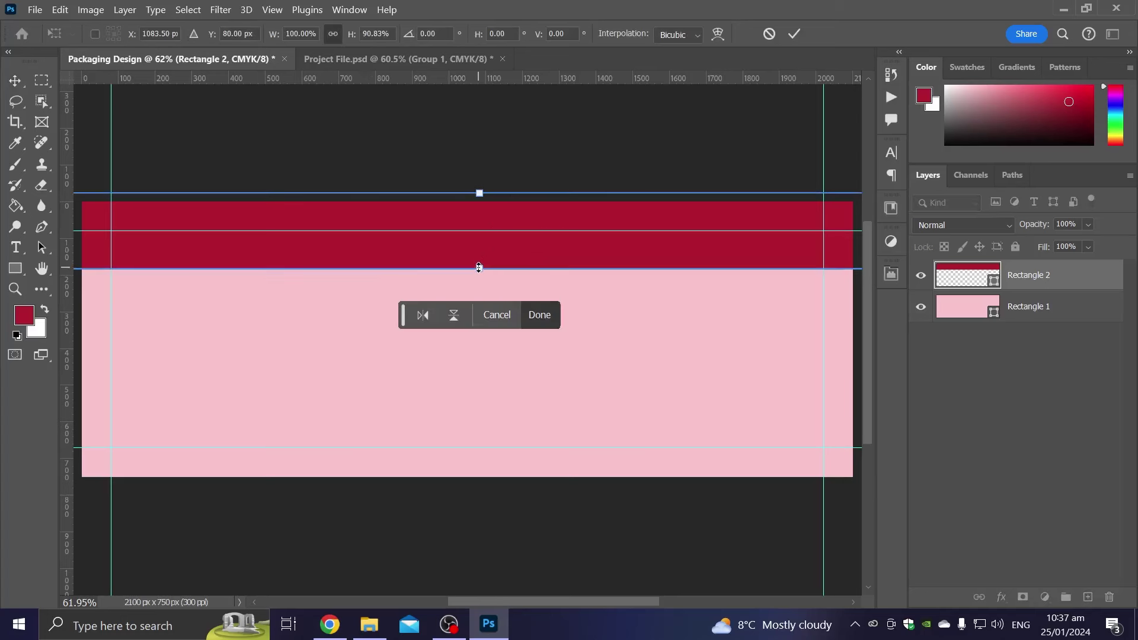
key("Return")
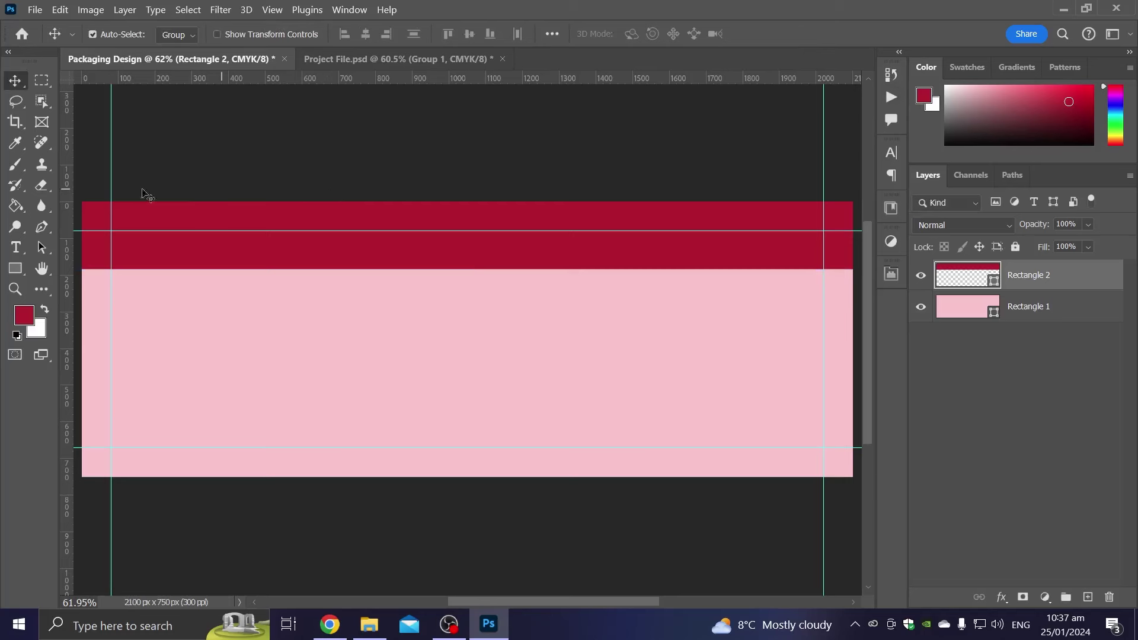
left_click(15, 268)
Draw a red rectangle below the band's centre and pinch its bottom corners into a trapezoid
key("Escape")
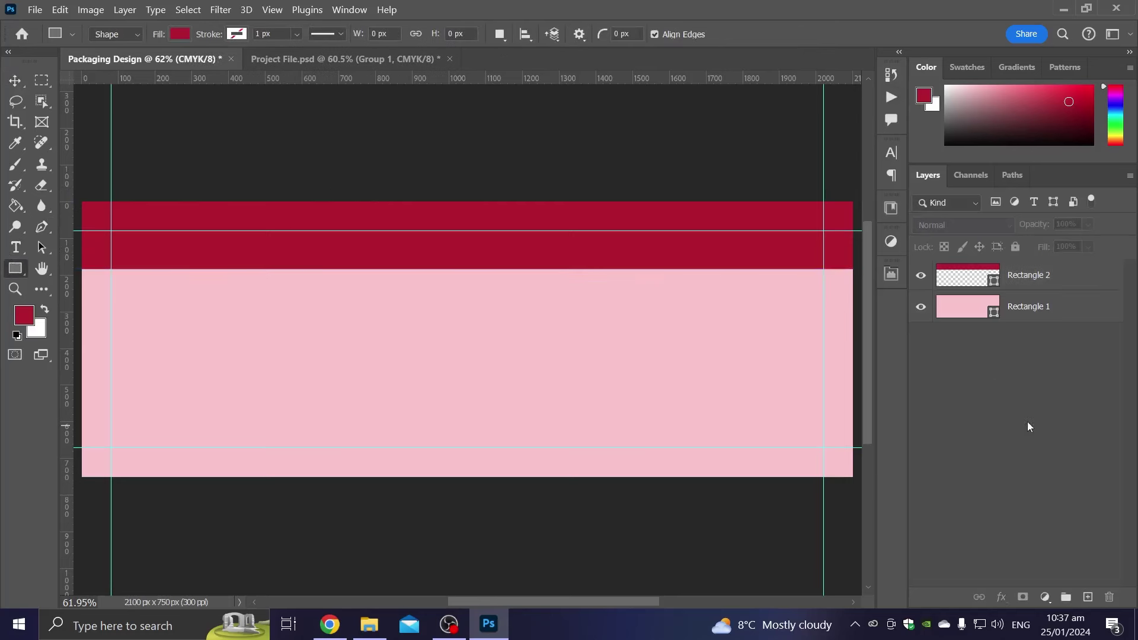
mouse_move(323, 177)
left_mouse_down()
mouse_move(532, 322)
mouse_move(625, 330)
left_mouse_up()
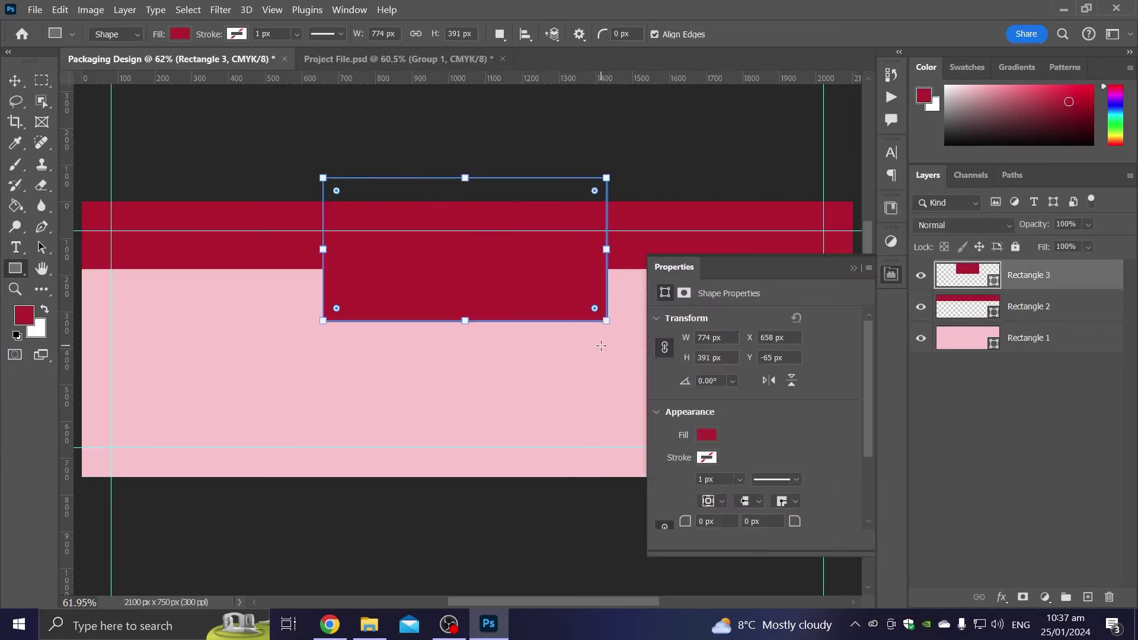
left_click(22, 78)
left_click(59, 10)
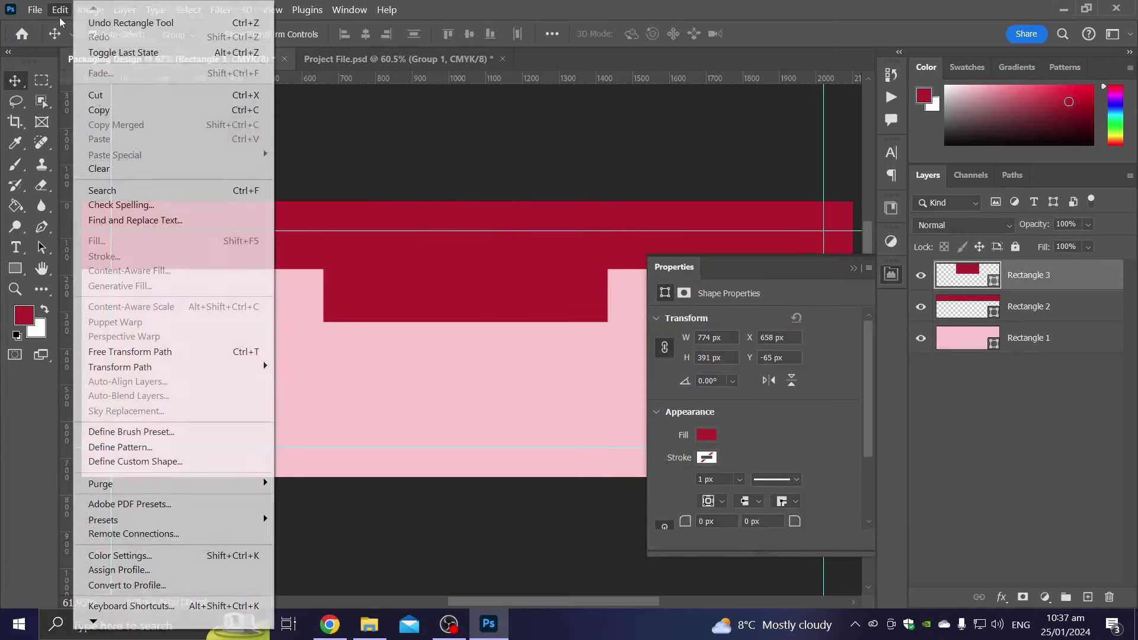
left_click(130, 351)
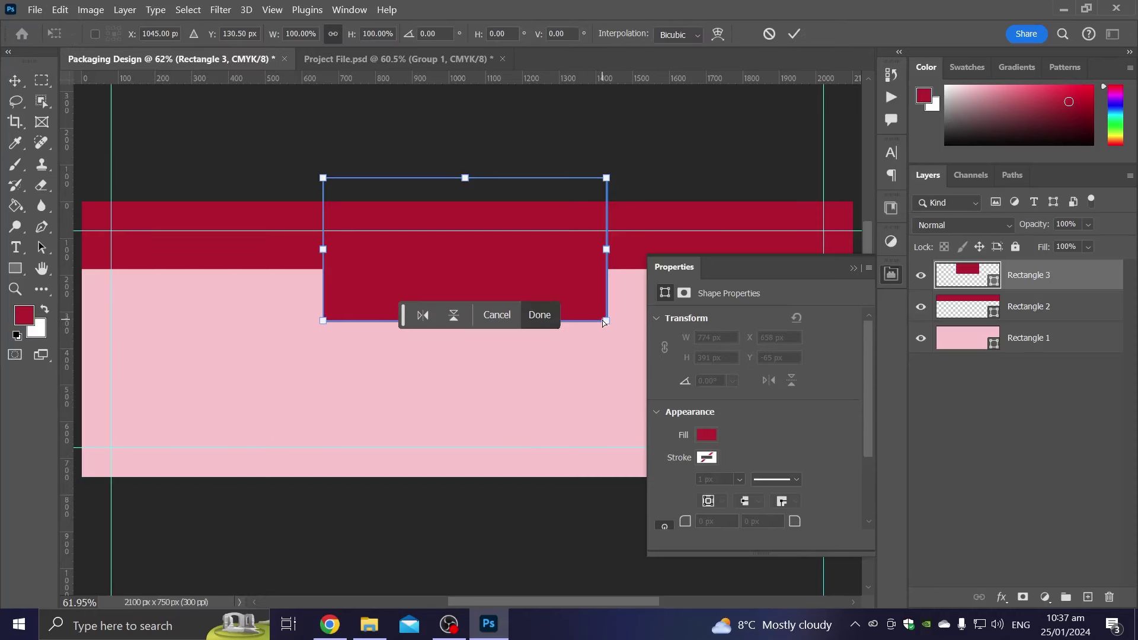
left_click_drag(606, 324, 554, 333)
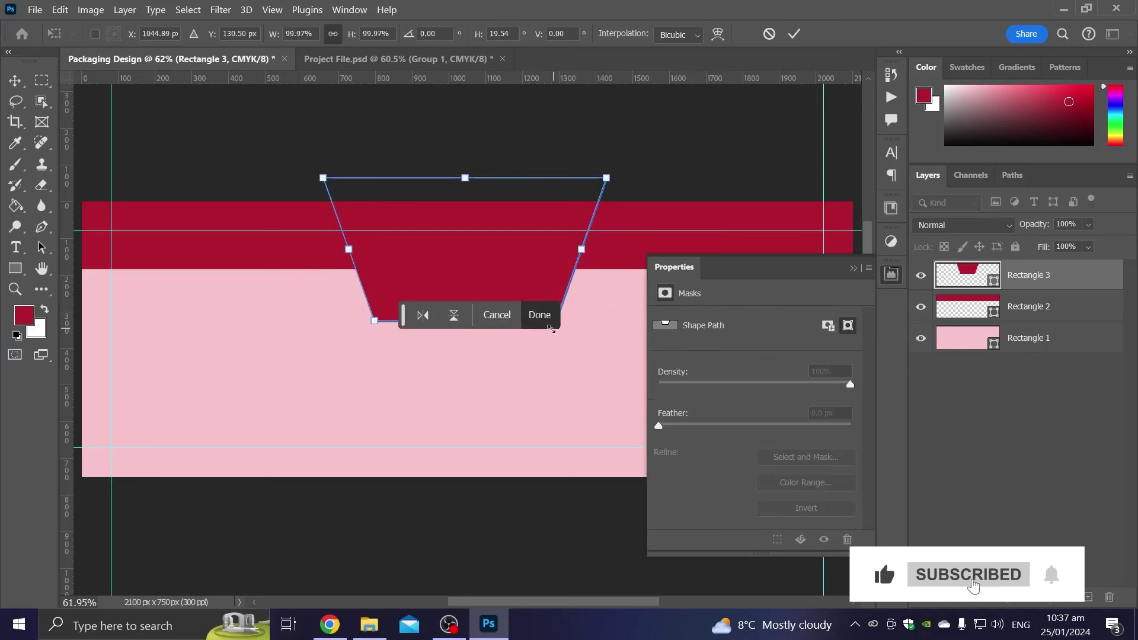
mouse_move(481, 265)
left_mouse_down()
mouse_move(505, 258)
mouse_move(496, 251)
left_mouse_up()
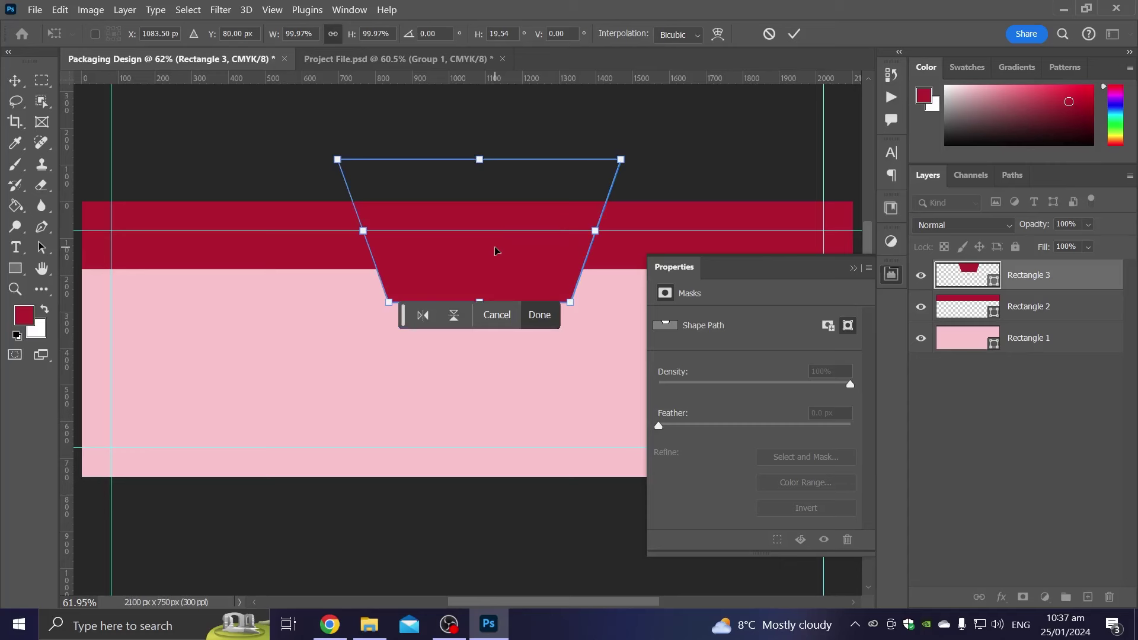
key("Return")
Widen the trapezoid tab symmetrically to about 118%
key("ctrl+t")
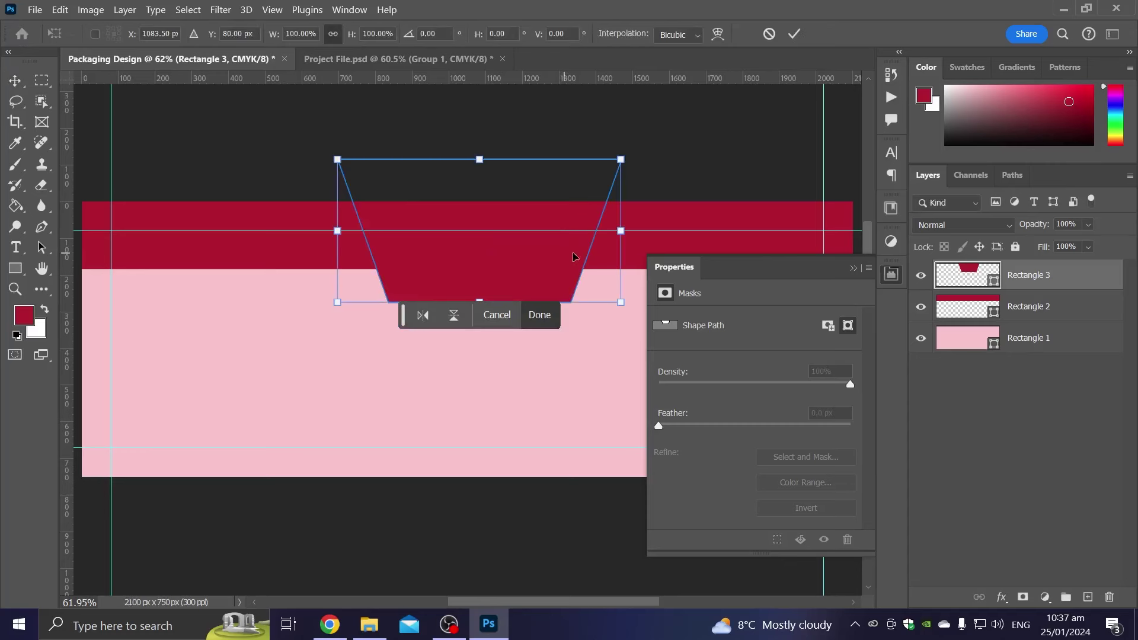
left_click_drag(628, 242, 651, 236)
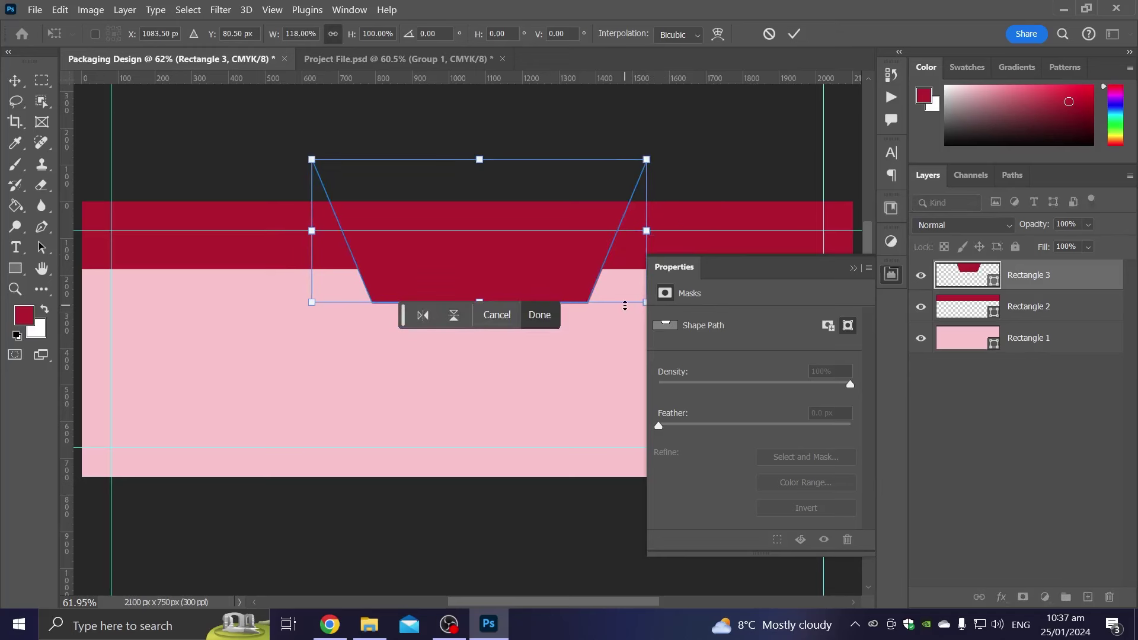
key("Return")
scroll(571, 356, "down", 1)
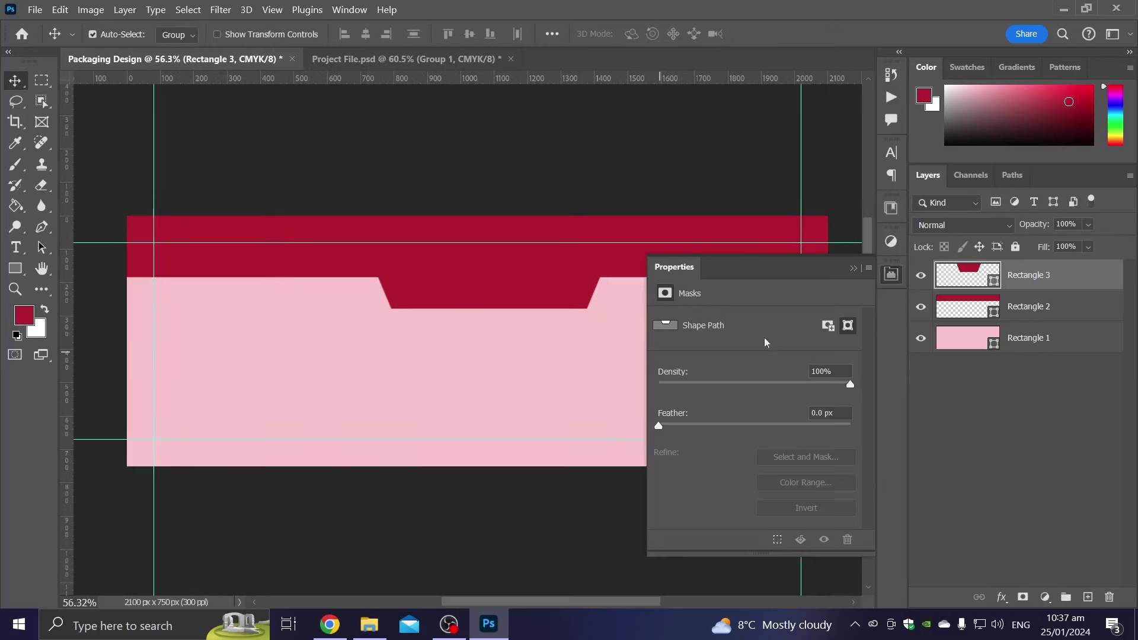
left_click(854, 268)
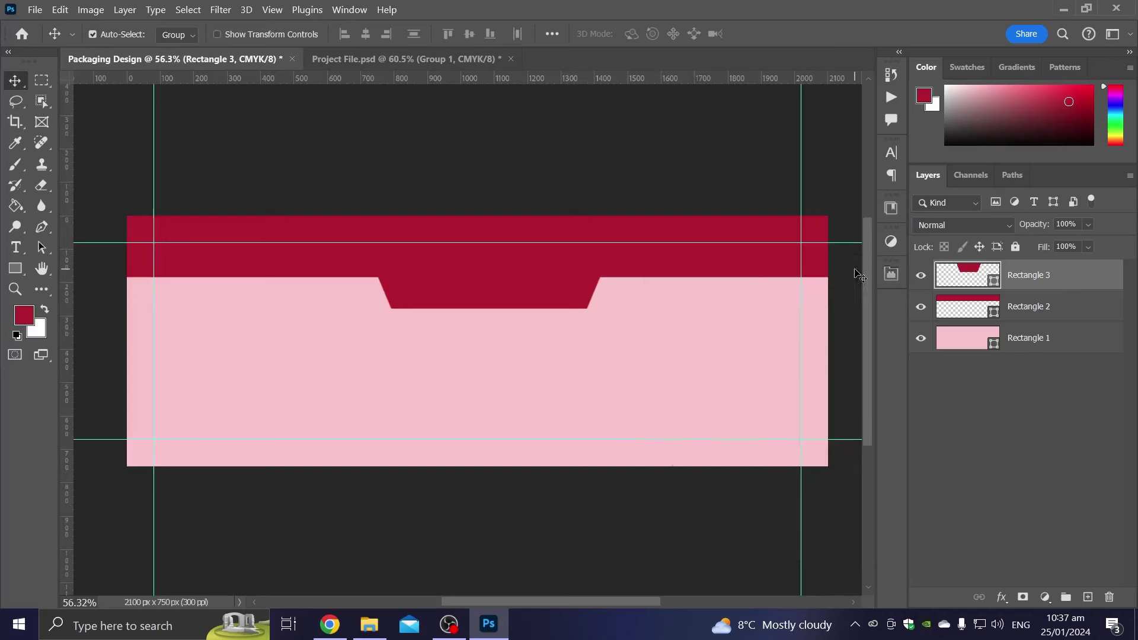
scroll(711, 326, "up", 1)
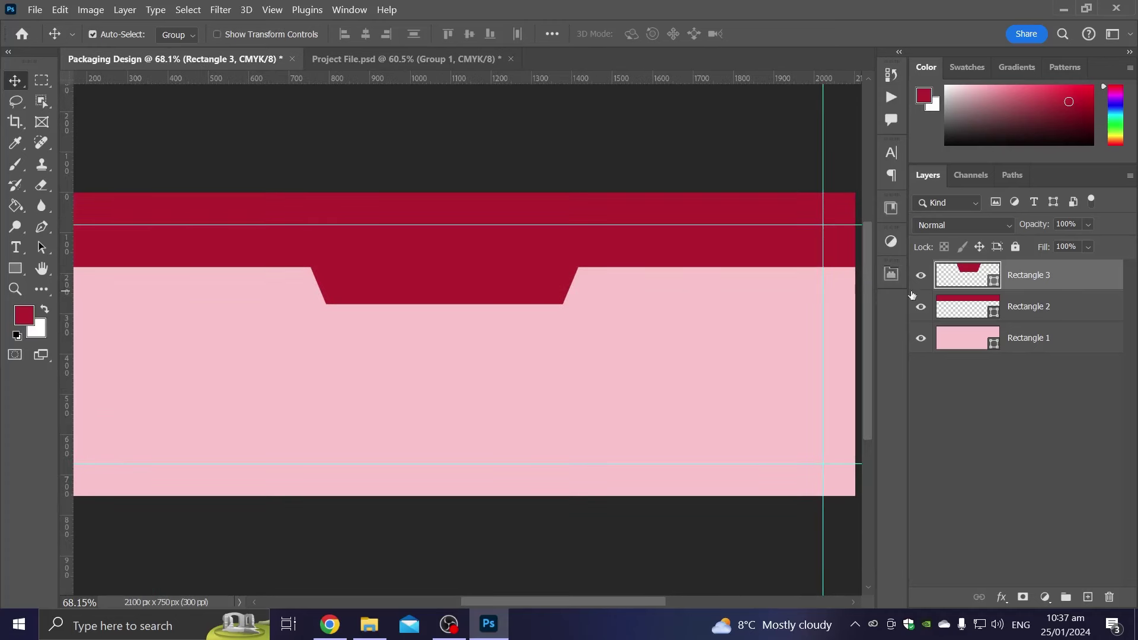
Change the tab's fill to a red gradient preset
left_click(16, 268)
left_click(180, 33)
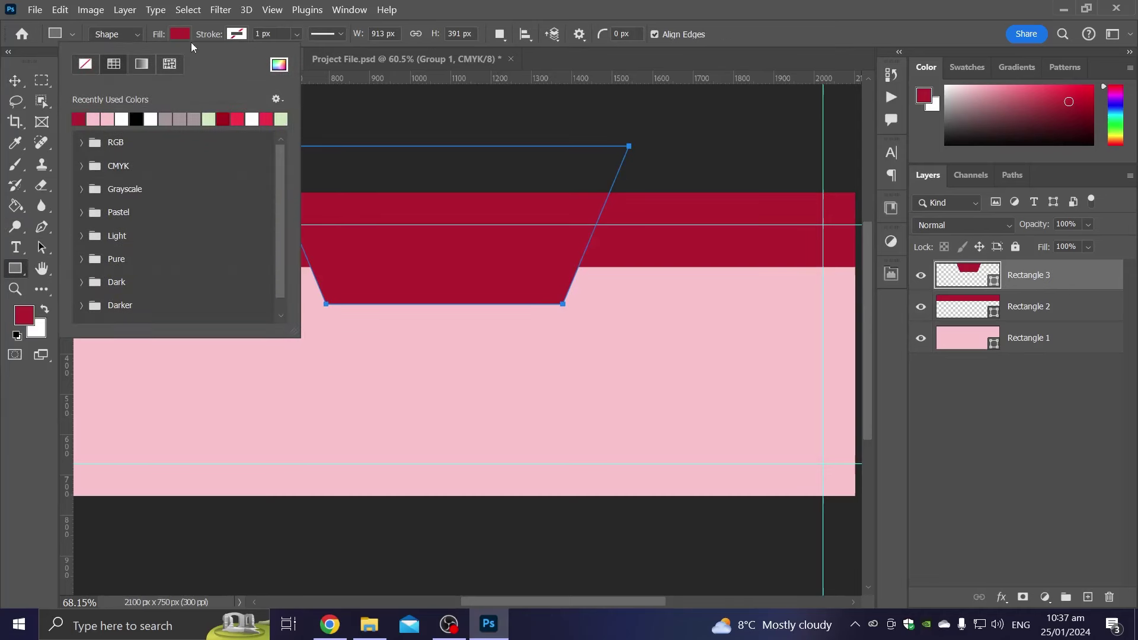
left_click(141, 63)
left_click(78, 119)
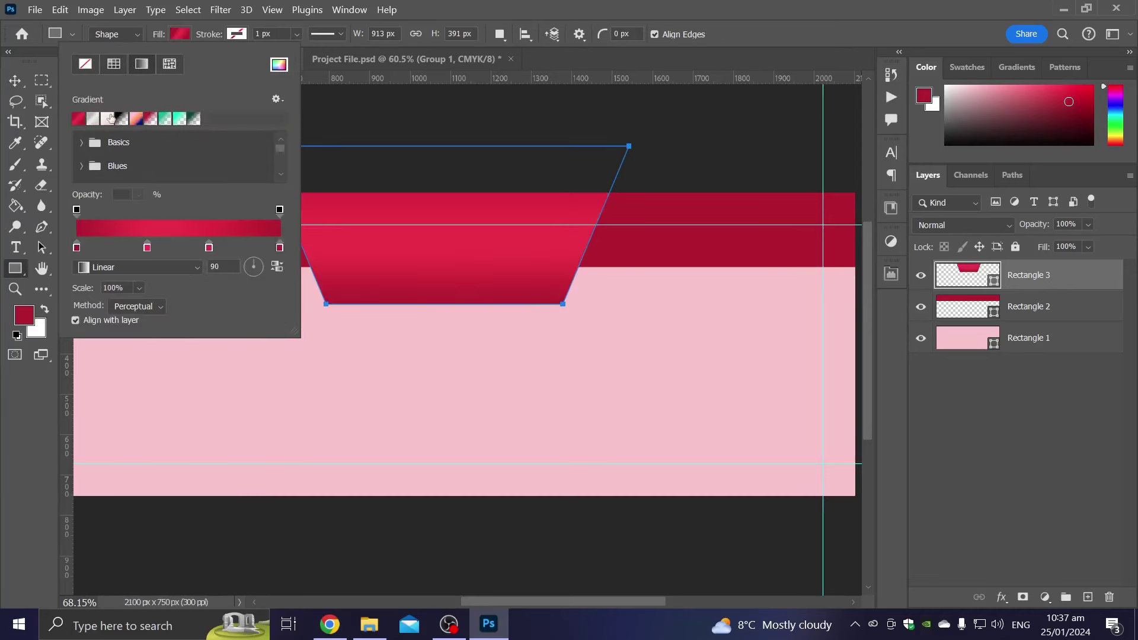
left_click(623, 5)
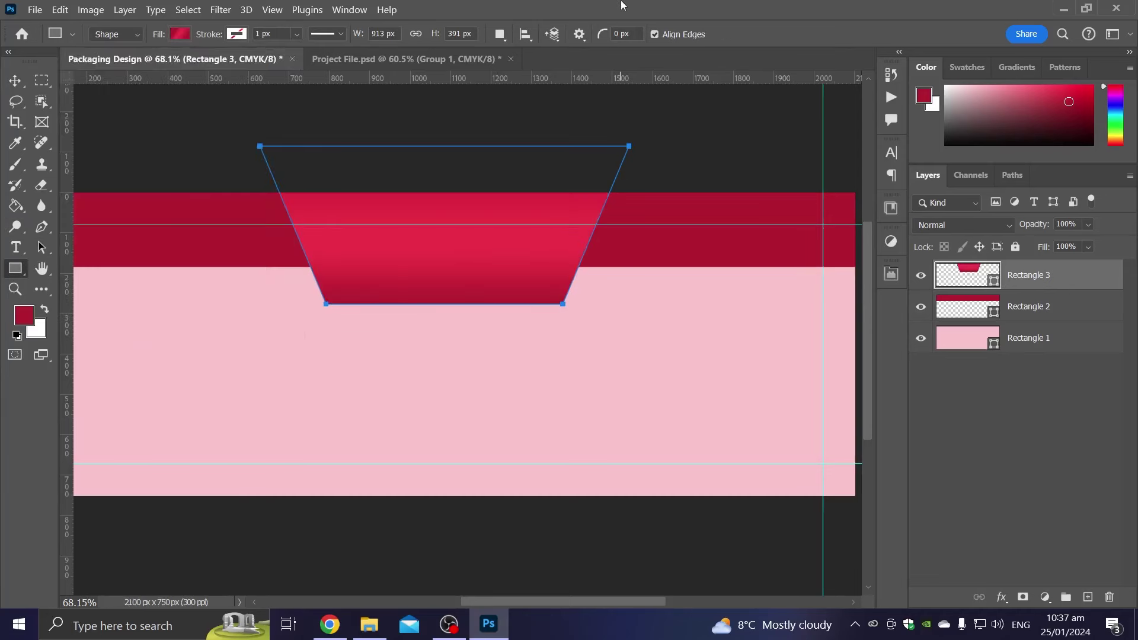
left_click(15, 80)
Reposition the gradient in Gradient Fill so the tab darkens toward the top
scroll(552, 269, "left", 1)
double_click(968, 274)
mouse_move(502, 257)
left_mouse_down()
mouse_move(460, 274)
mouse_move(461, 298)
left_mouse_up()
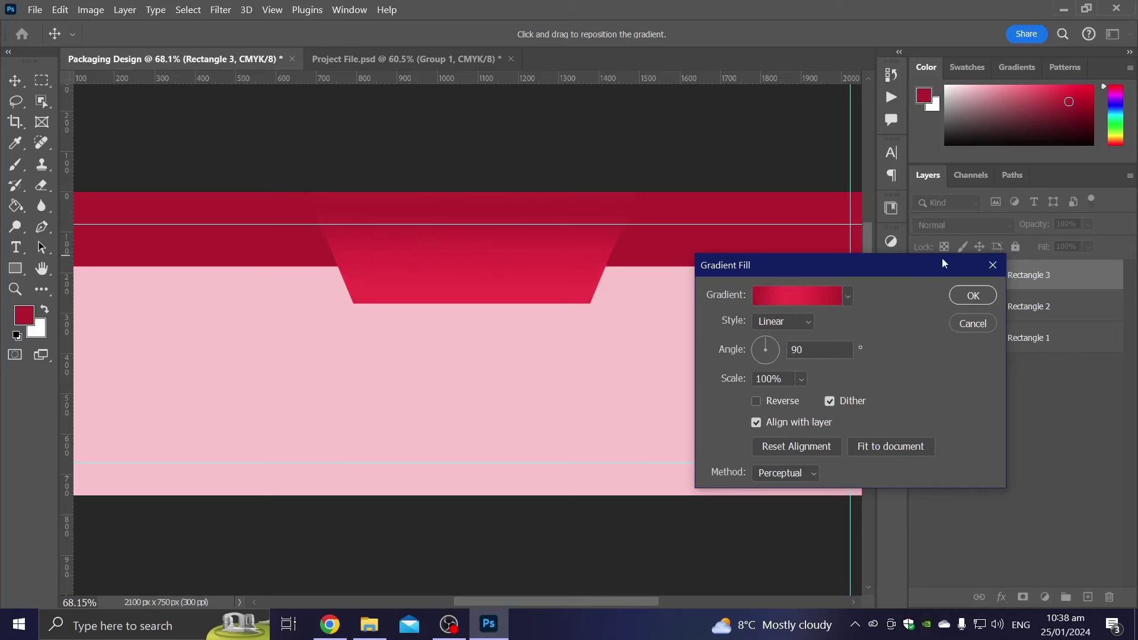
left_click(972, 295)
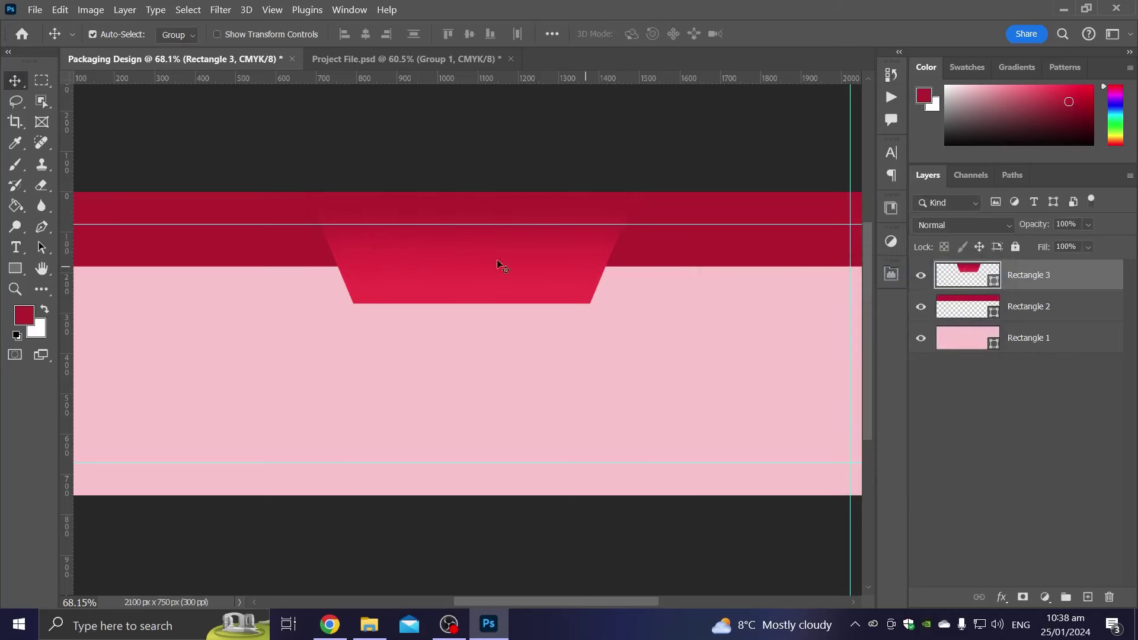
scroll(249, 231, "down", 2)
scroll(289, 194, "up", 1)
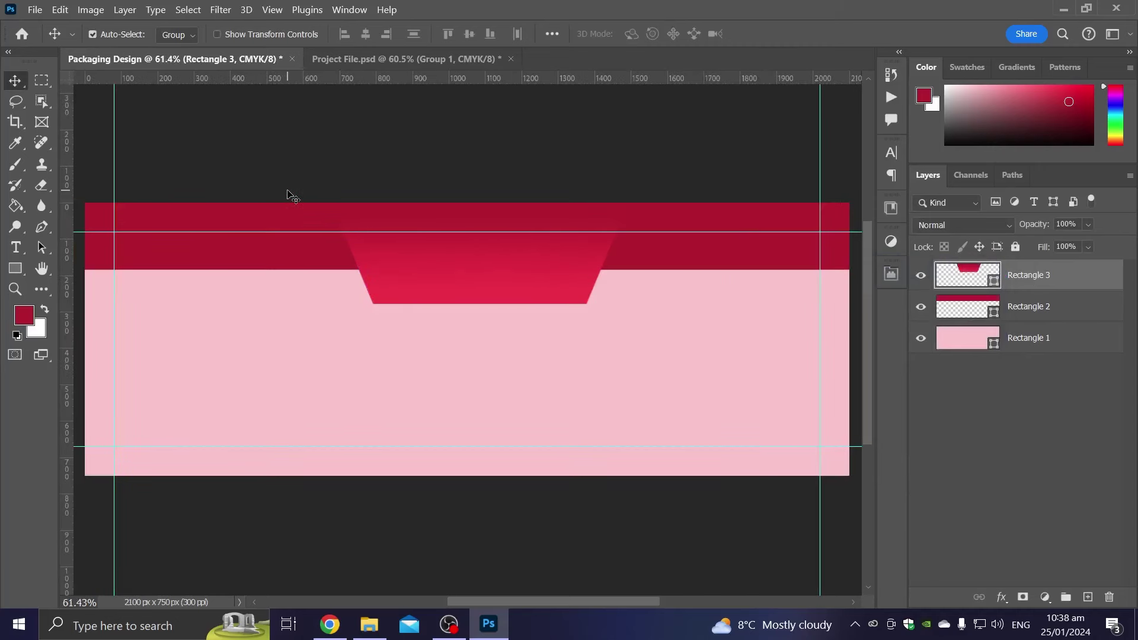
left_click(252, 148)
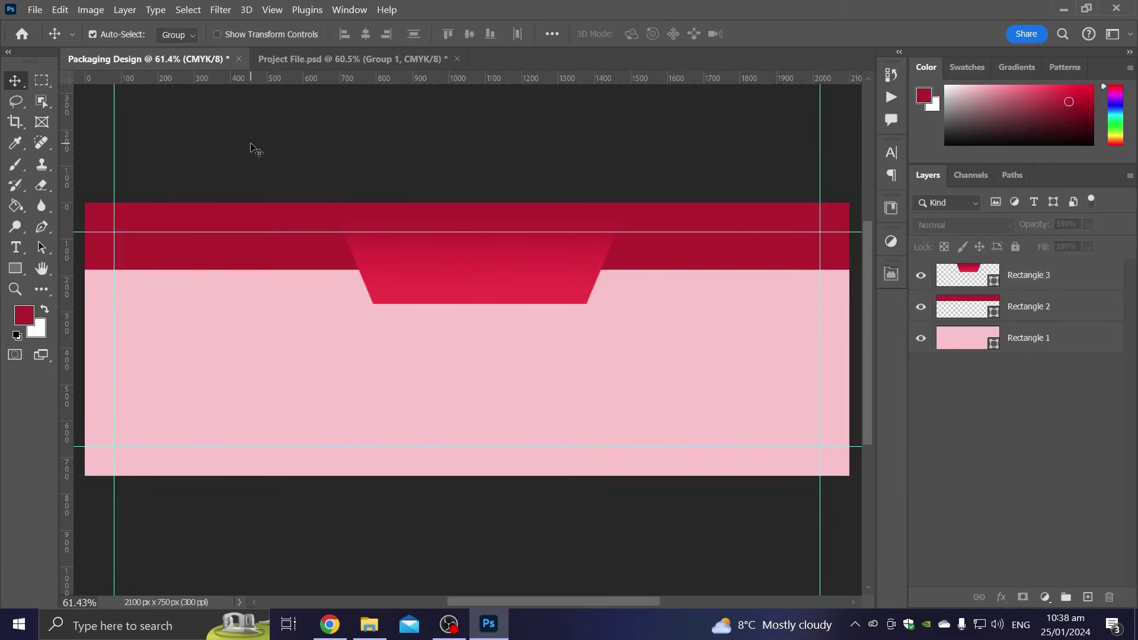
left_click(15, 268)
Draw a wide rectangle near the label's bottom filled with dark grey #323232
mouse_move(244, 488)
left_mouse_down()
mouse_move(617, 435)
mouse_move(605, 404)
left_mouse_up()
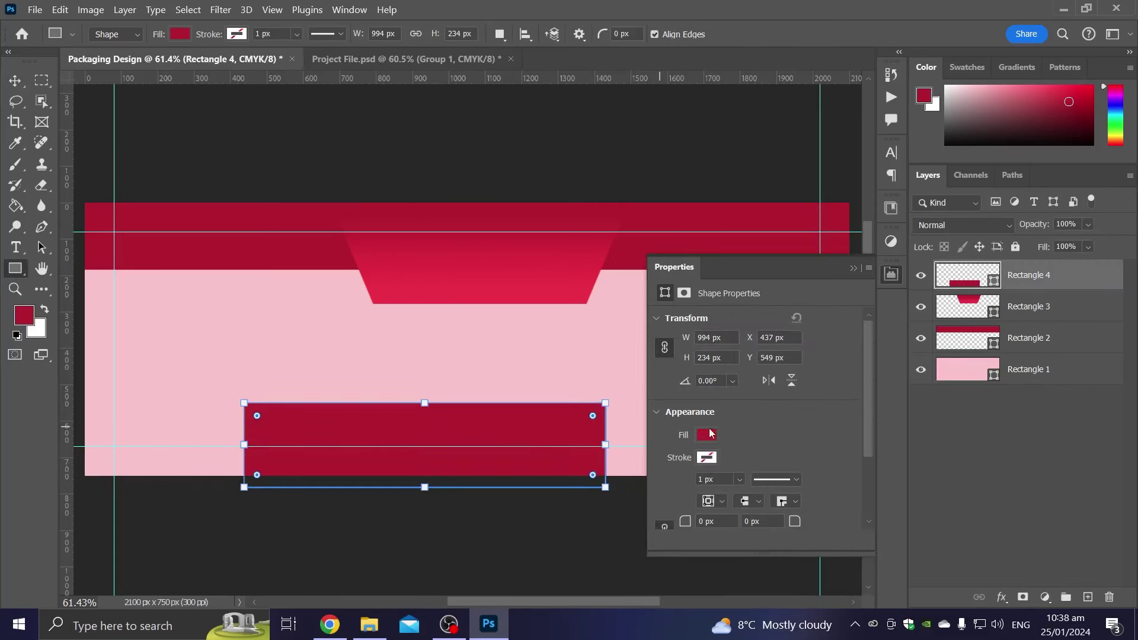
left_click(707, 435)
left_click(724, 388)
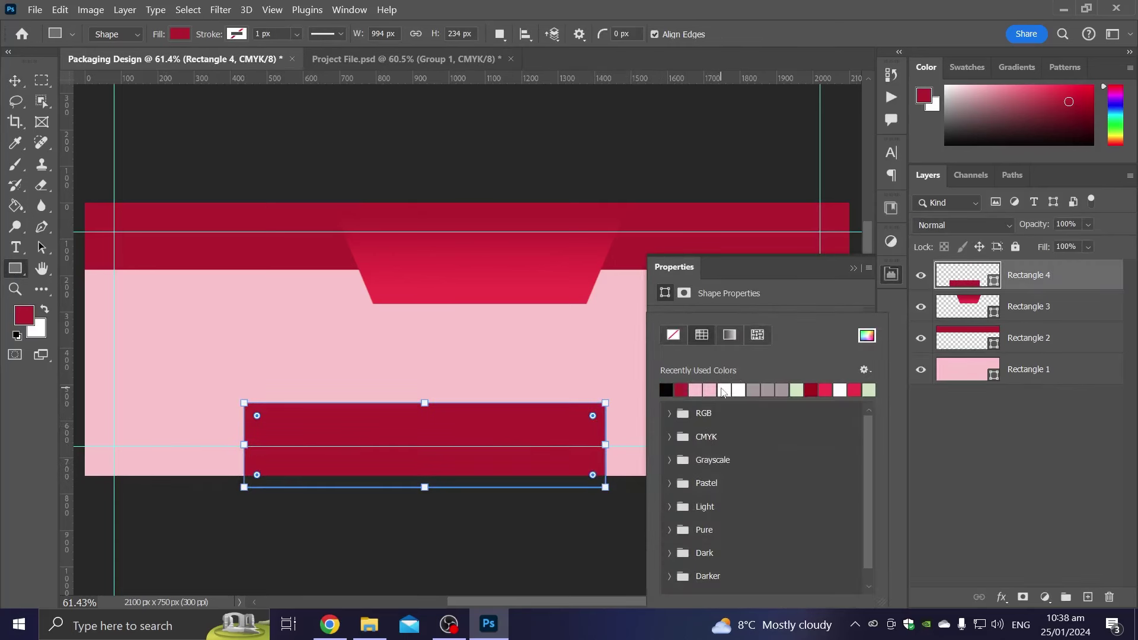
double_click(956, 279)
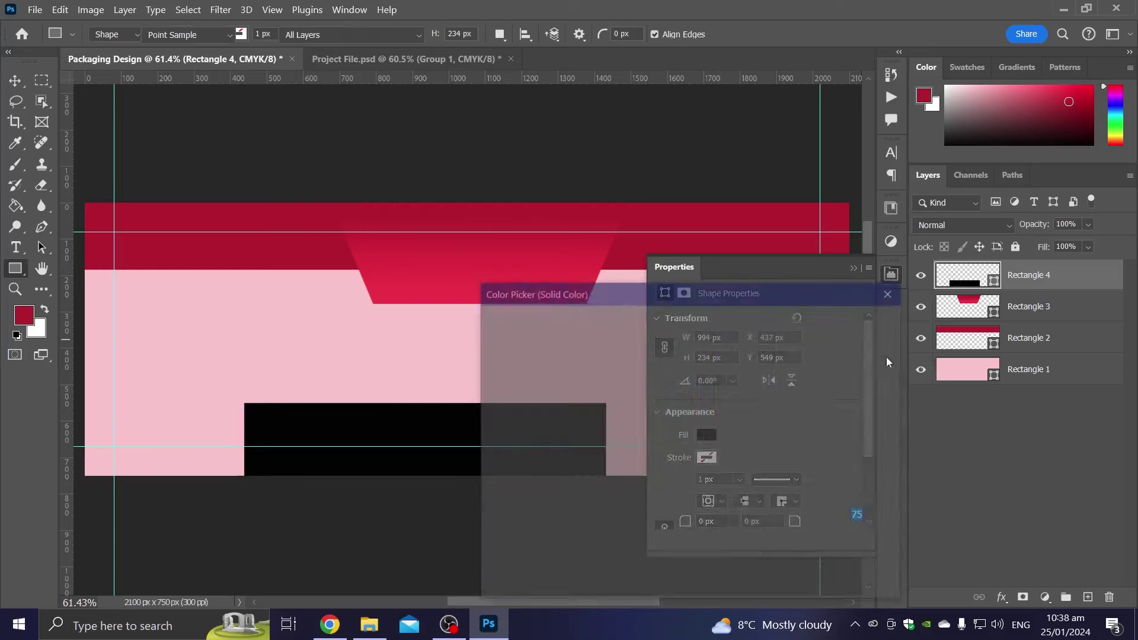
left_click_drag(476, 505, 485, 494)
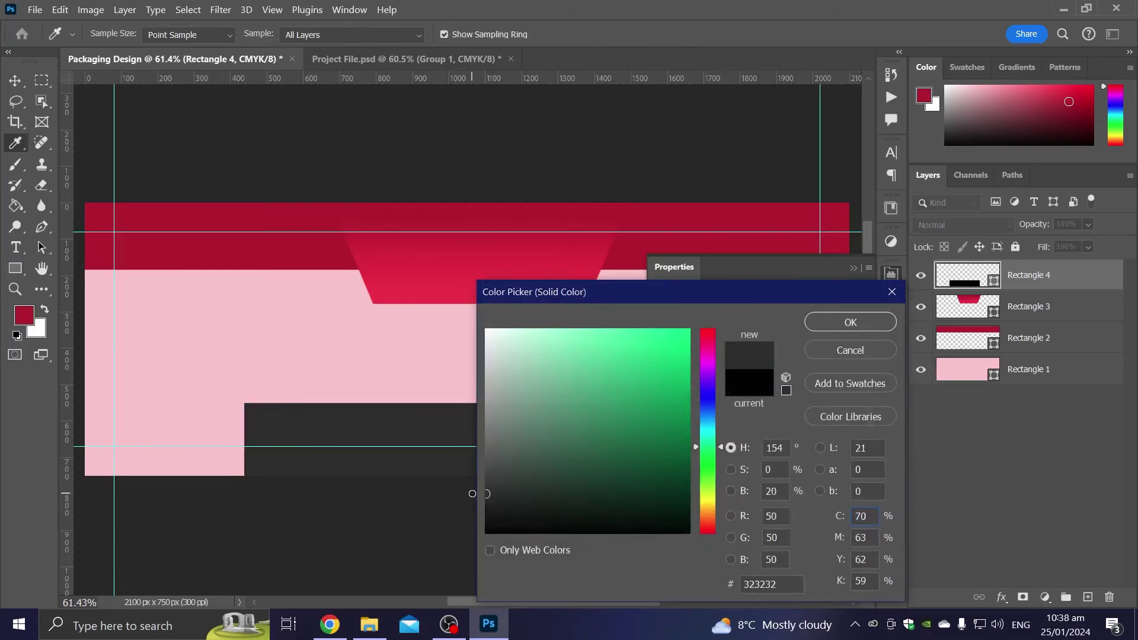
left_click(831, 323)
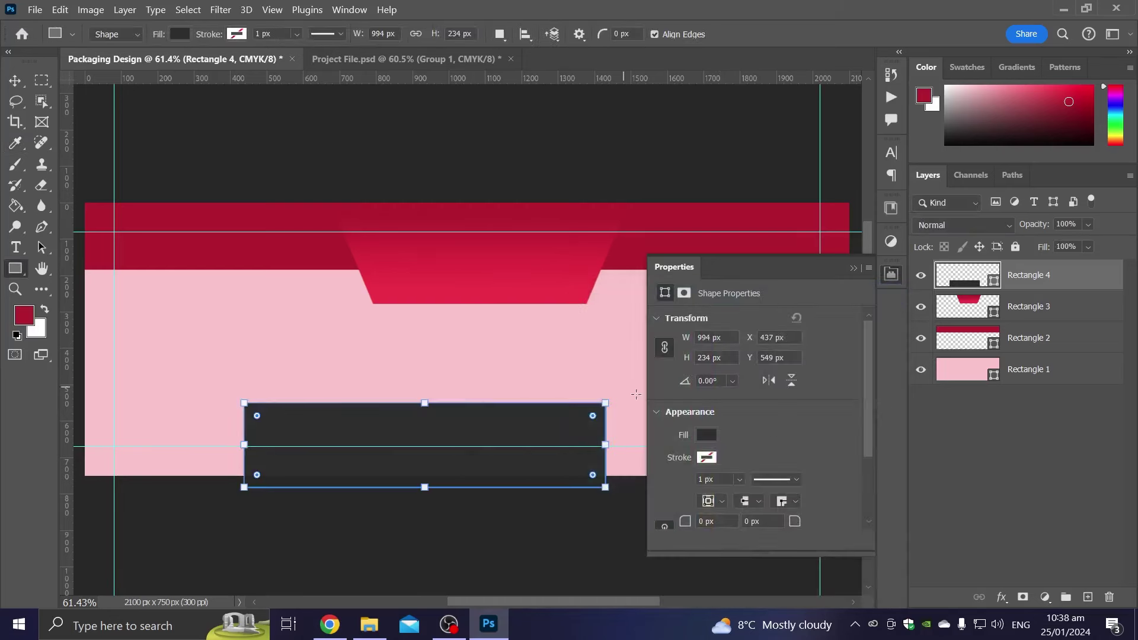
Free-transform the rectangle's path, pulling its top corners inward into a trapezoid
left_click(51, 12)
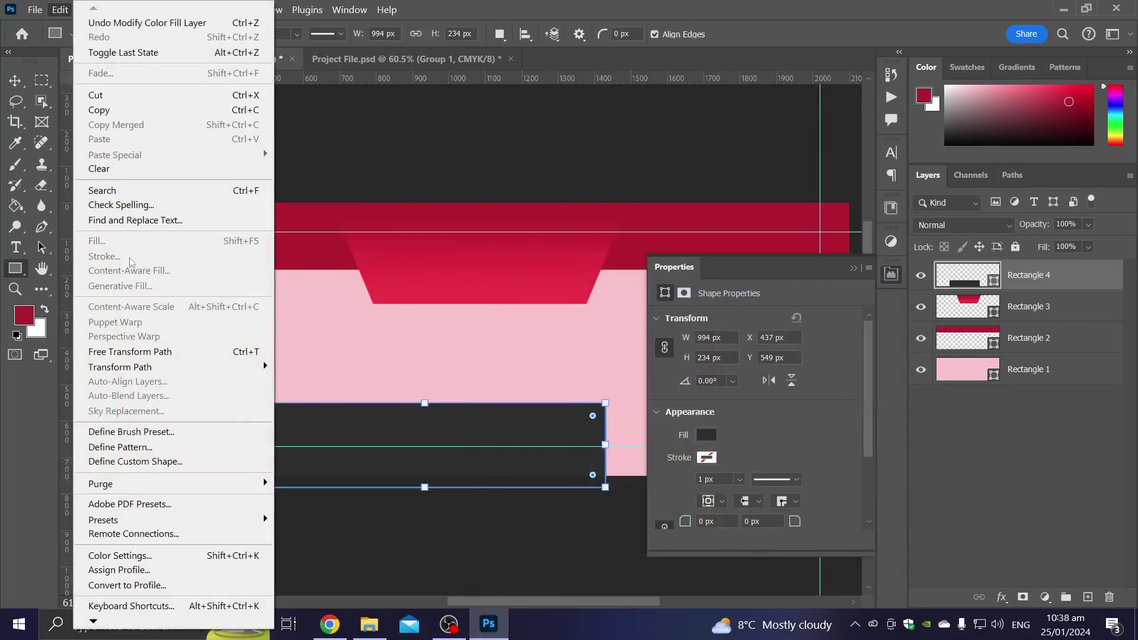
left_click(130, 352)
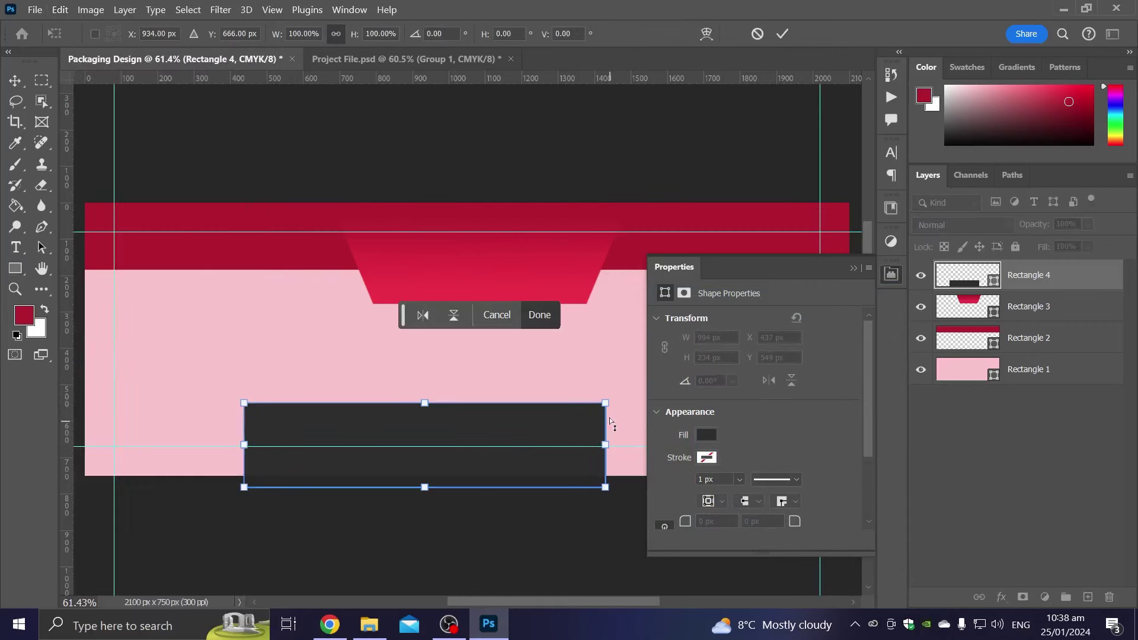
mouse_move(606, 403)
left_mouse_down()
mouse_move(562, 403)
mouse_move(574, 461)
left_mouse_up()
key("u")
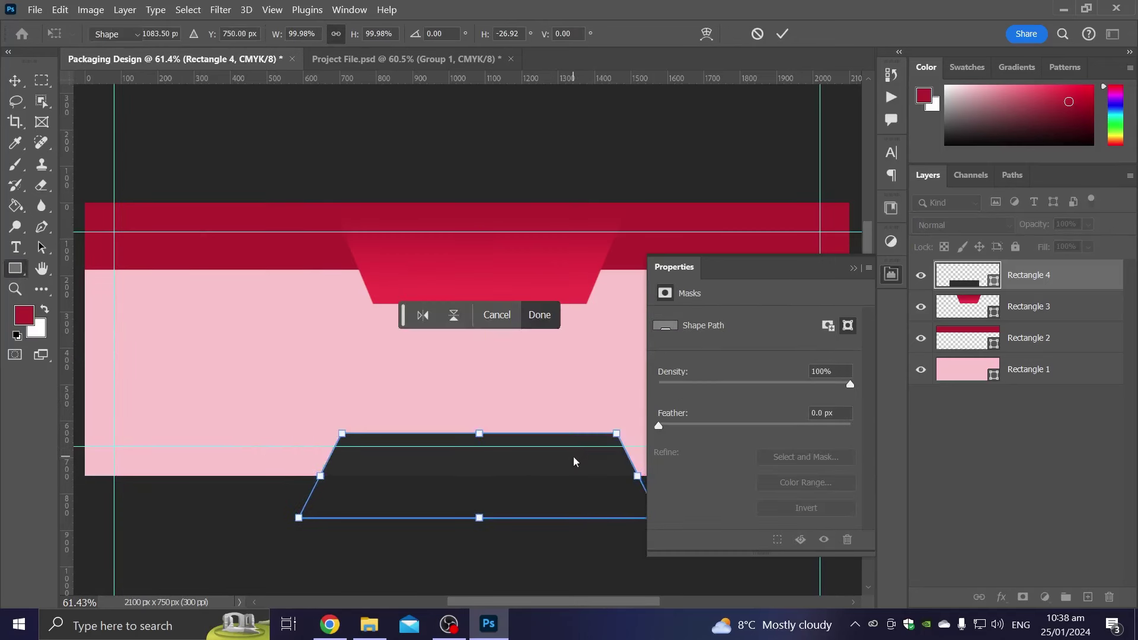
key("Return")
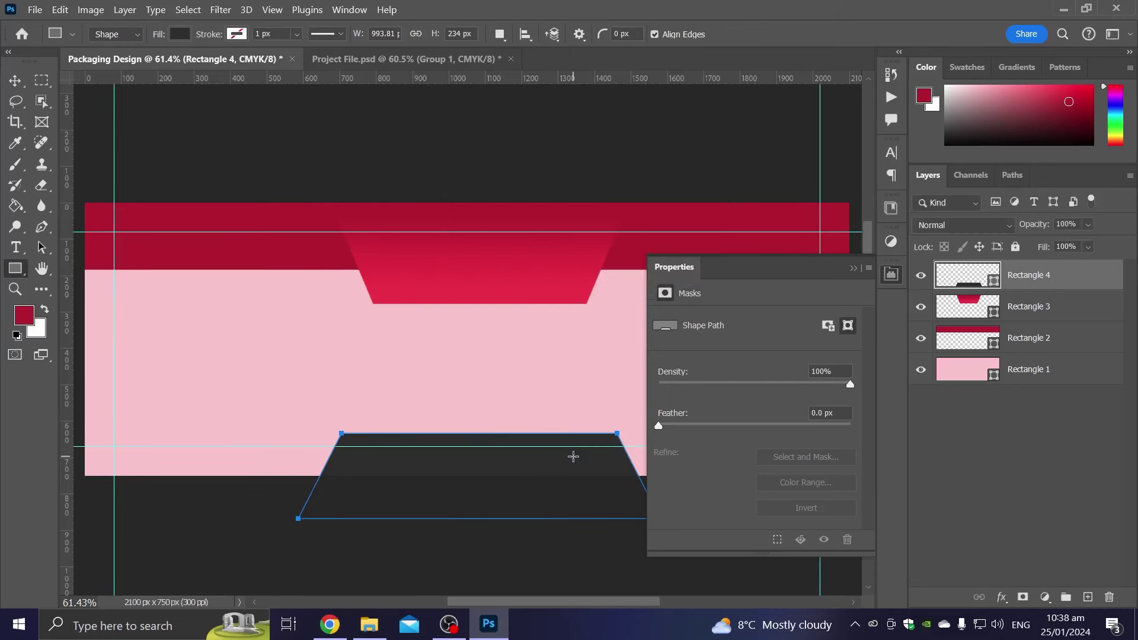
left_click(15, 80)
left_click(291, 105)
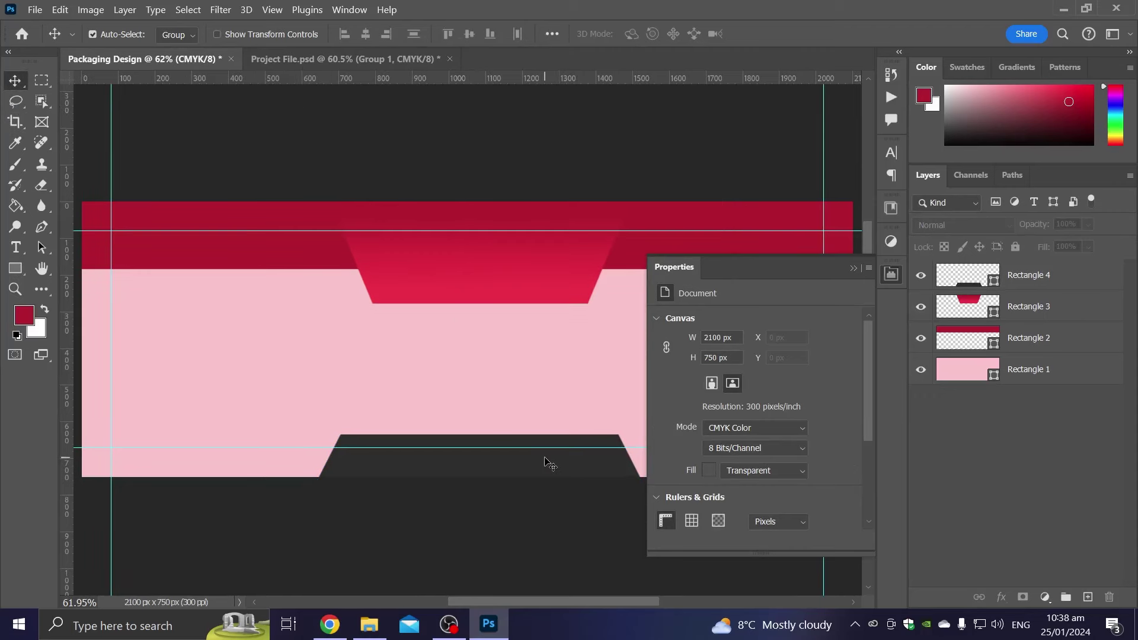
Select the gradient tab and red top band together
scroll(544, 465, "up", 1)
scroll(544, 465, "down", 1)
left_click(1026, 306)
left_click(1028, 337, "ctrl")
left_click_drag(579, 240, 525, 234)
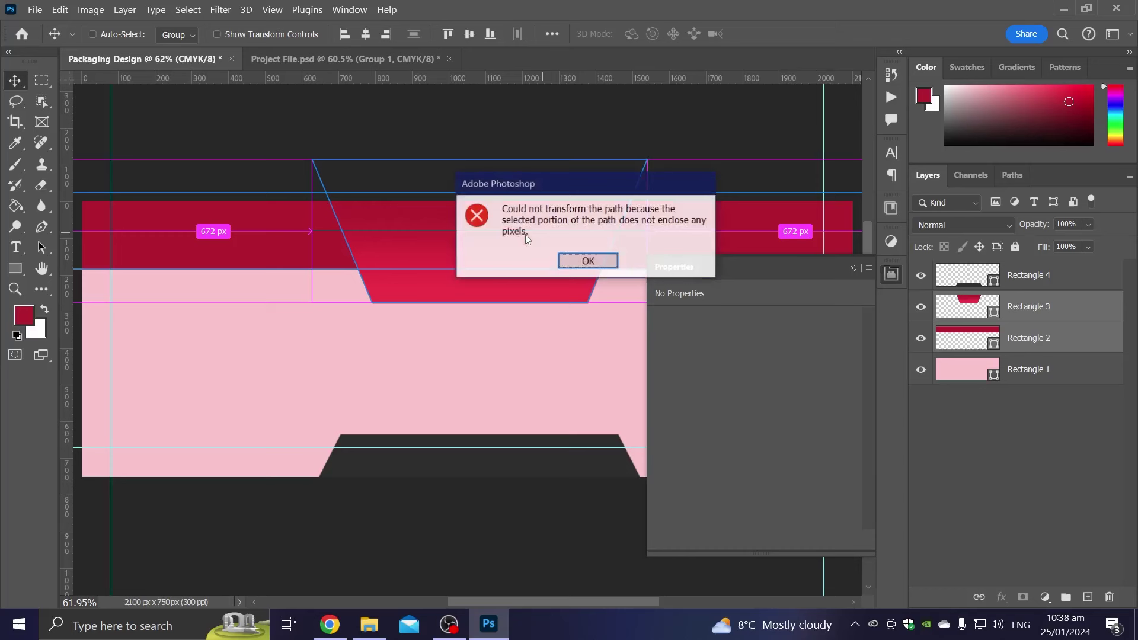
left_click(572, 261)
Move the band and tab up about 26 px with Free Transform
key("ctrl+t")
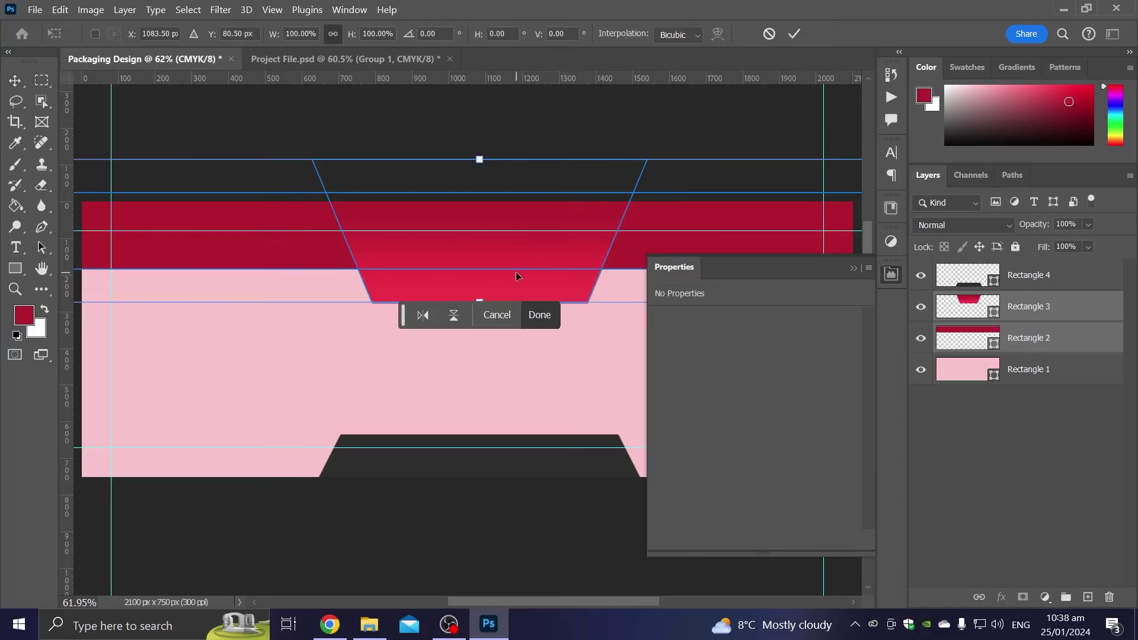
left_click_drag(530, 291, 531, 280)
key("Return")
key("ctrl")
left_click(466, 156)
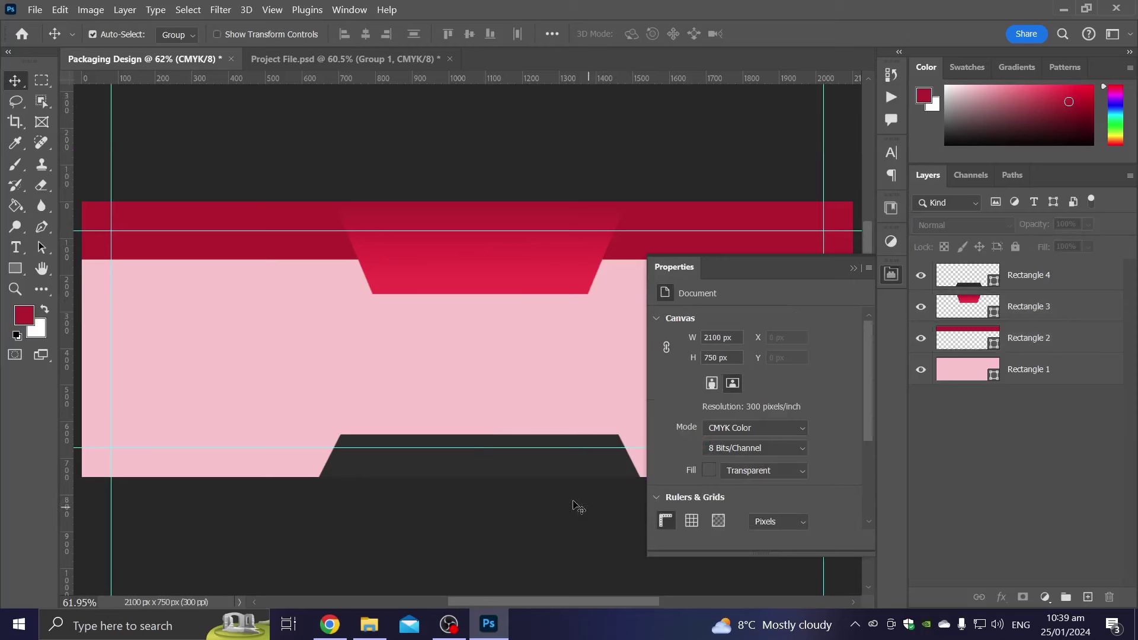
left_click(532, 472)
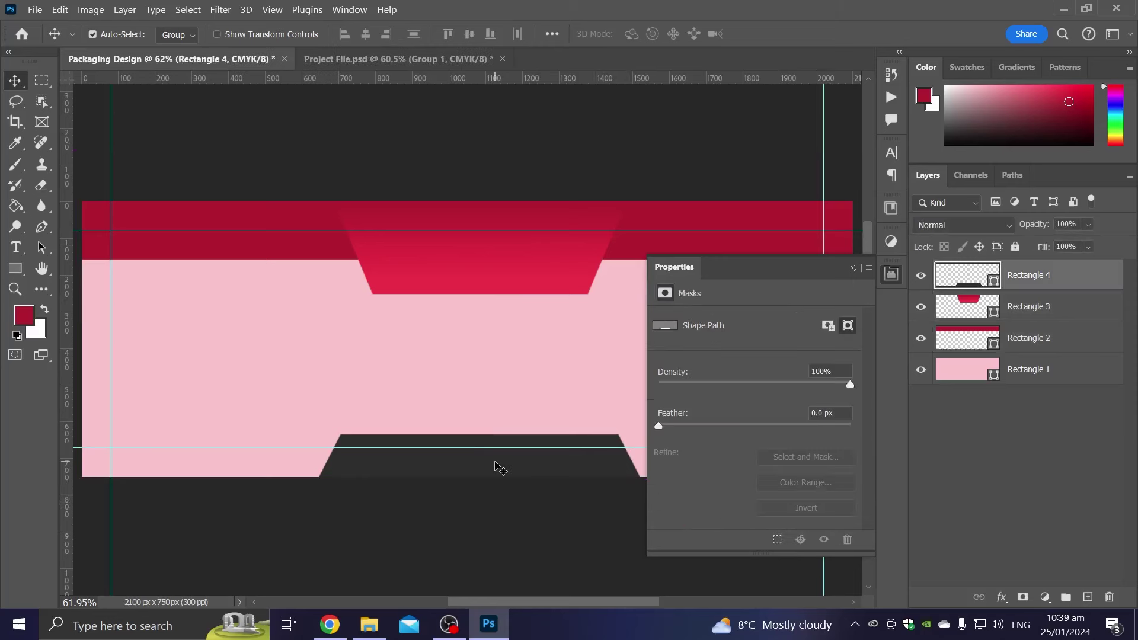
scroll(500, 468, "down", 1)
Paste the grape bunch image and move it to the label's centre
left_click(859, 269)
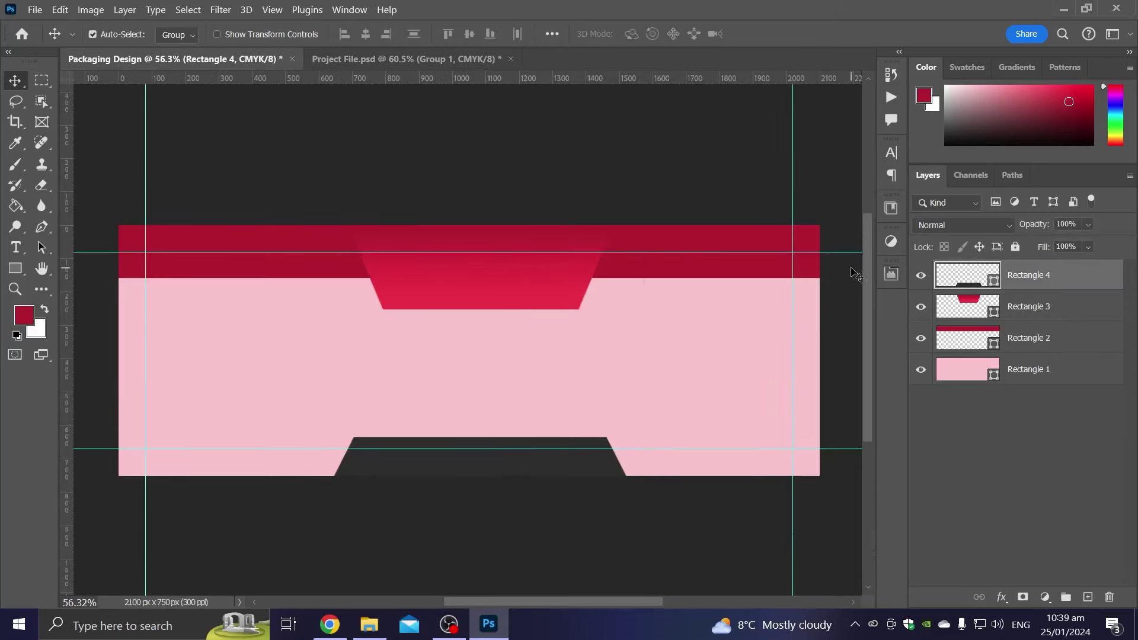
scroll(599, 332, "up", 1)
key("ctrl+v")
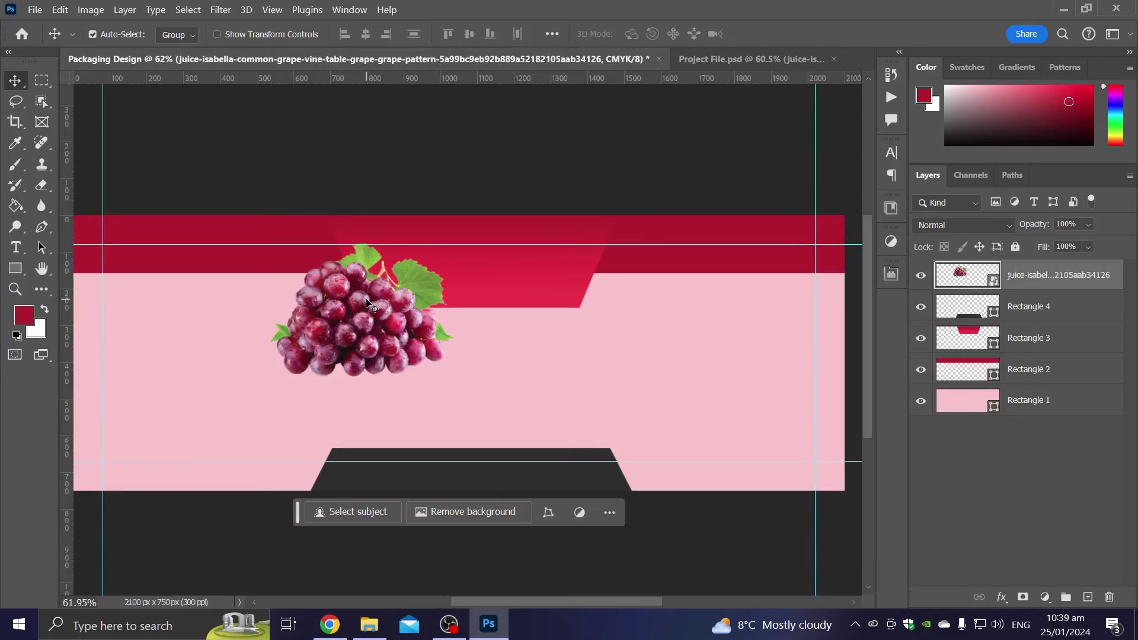
scroll(357, 299, "up", 2)
left_click_drag(372, 283, 500, 374)
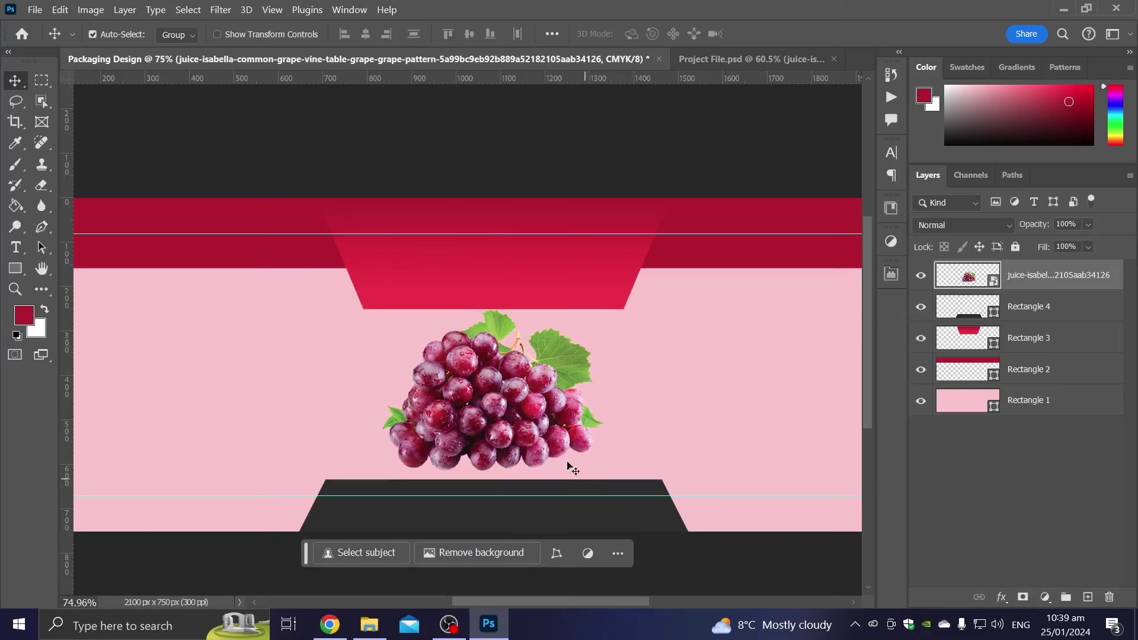
Nudge the red trapezoid's bottom up slightly and raise the grapes about 12 px
left_click(524, 248)
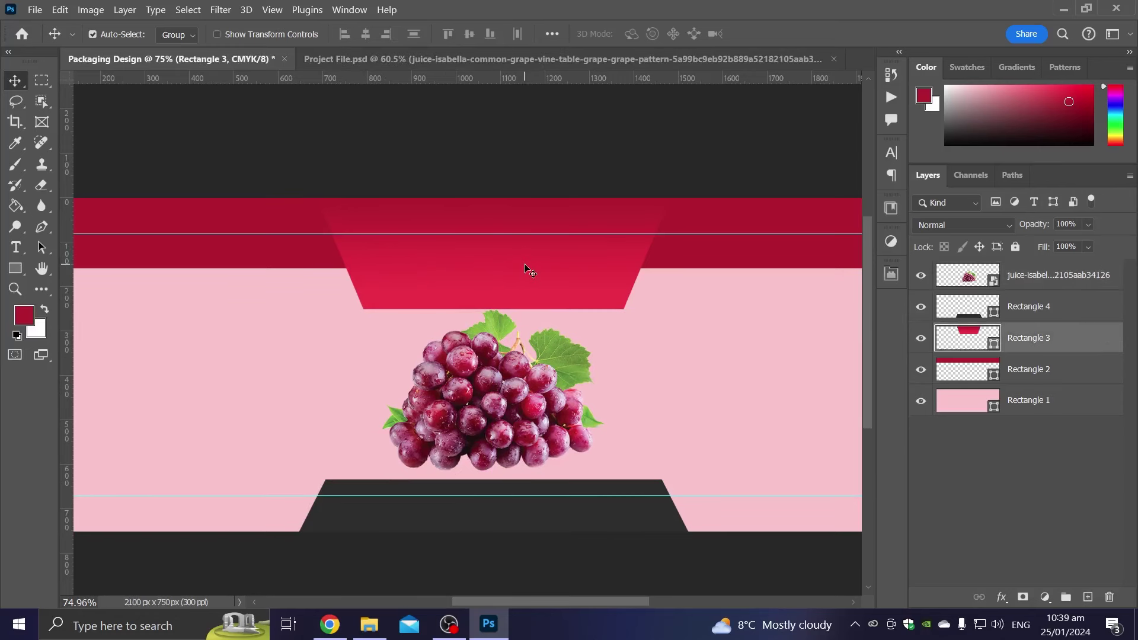
key("Up")
key("Up")
key("Up")
key("Up")
key("Up")
key("Up")
key("Up")
key("Up")
key("Up")
key("Up")
key("Up")
key("Up")
key("Up")
key("Up")
key("Up")
key("Up")
key("Up")
key("Up")
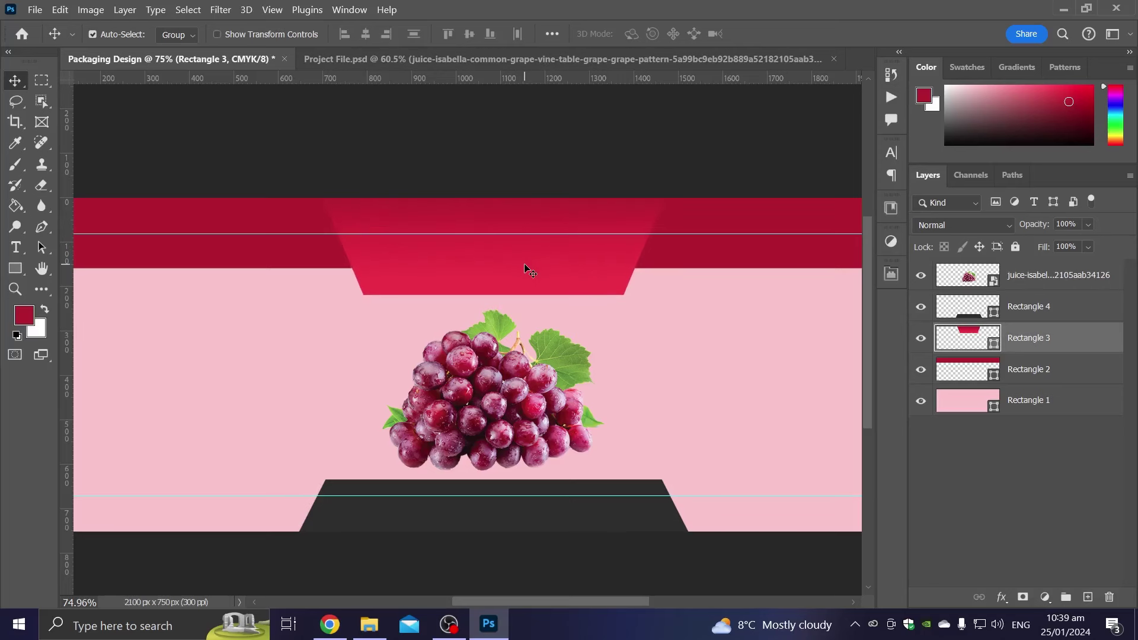
left_click_drag(476, 378, 490, 369)
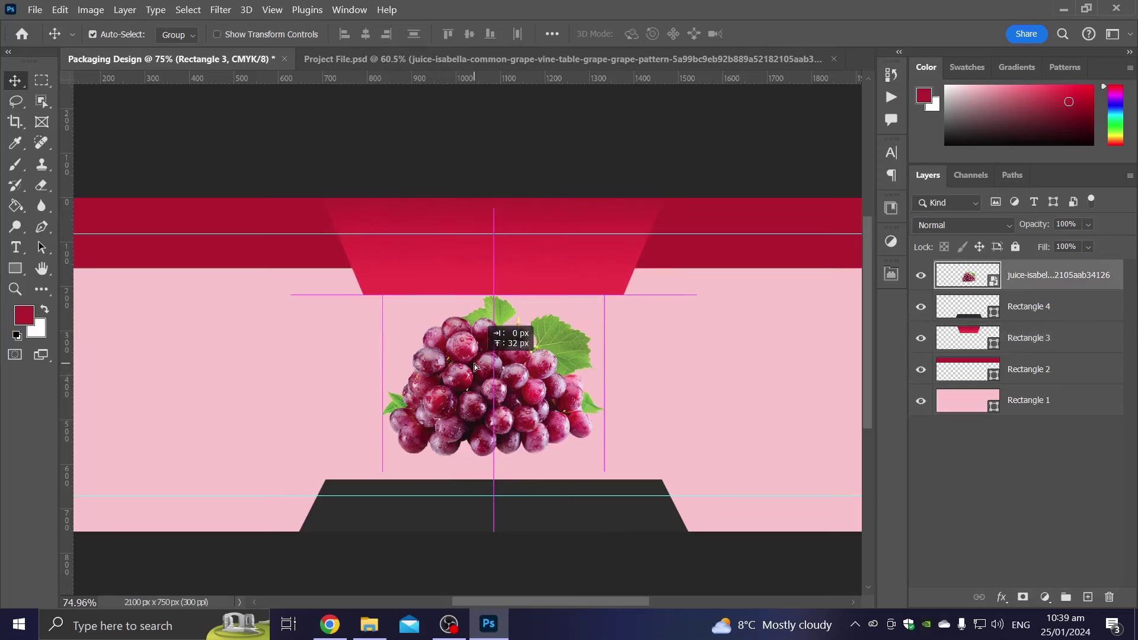
scroll(490, 370, "down", 1)
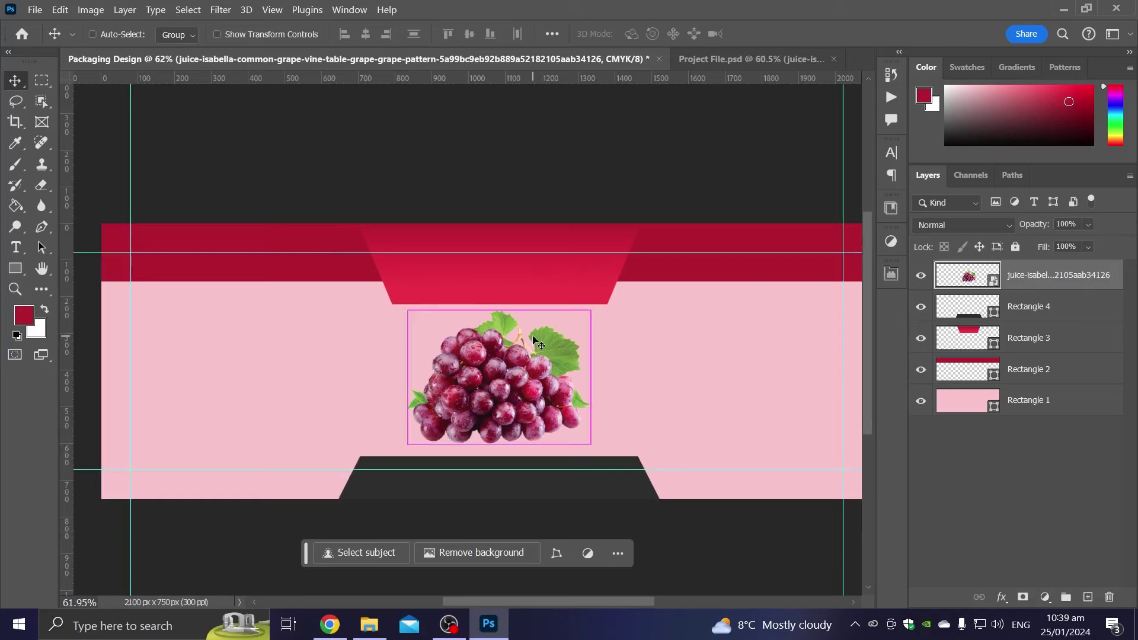
scroll(509, 356, "down", 1)
Skew the dark bottom trapezoid's side inward
left_click(450, 461)
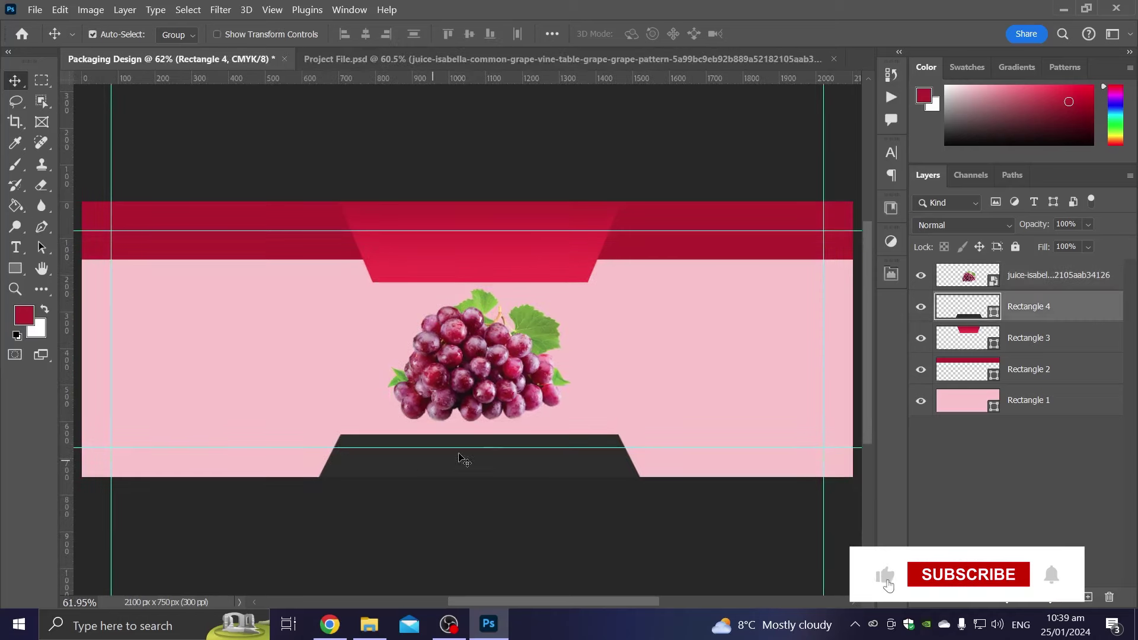
scroll(498, 439, "up", 1)
scroll(564, 427, "up", 1)
key("ctrl+t")
scroll(618, 419, "up", 1)
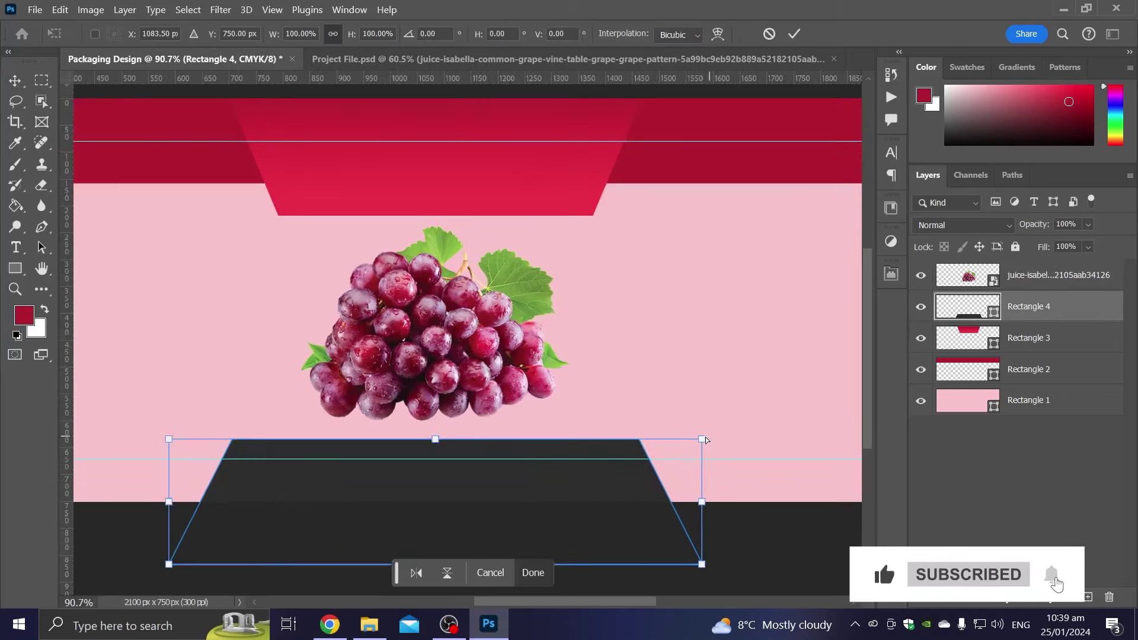
left_click_drag(703, 439, 692, 440)
key("Return")
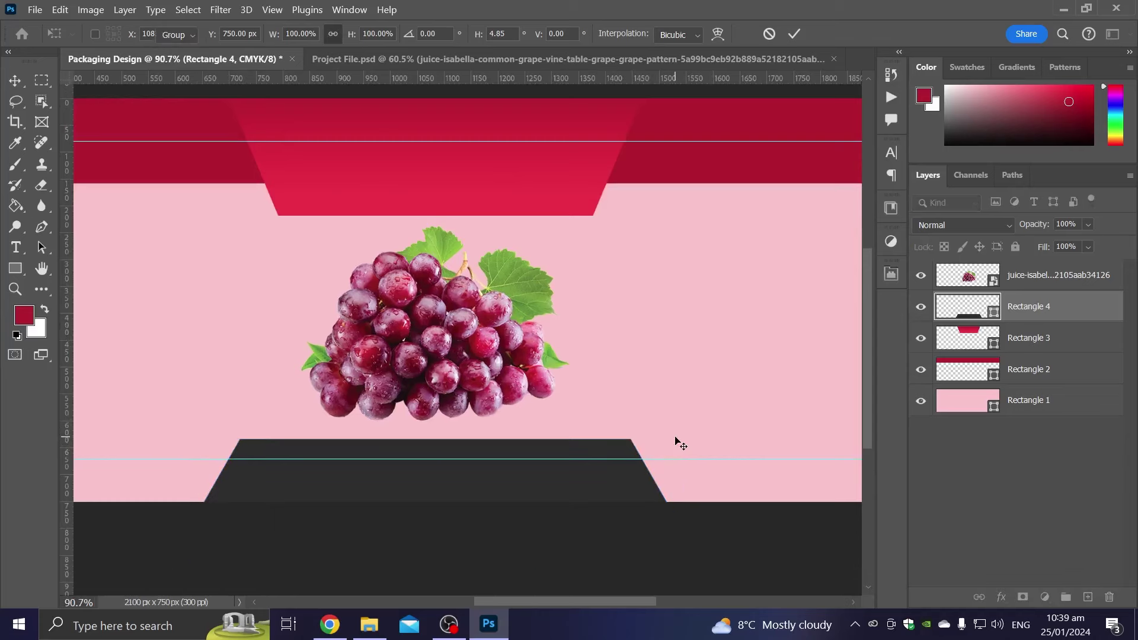
scroll(676, 441, "down", 2)
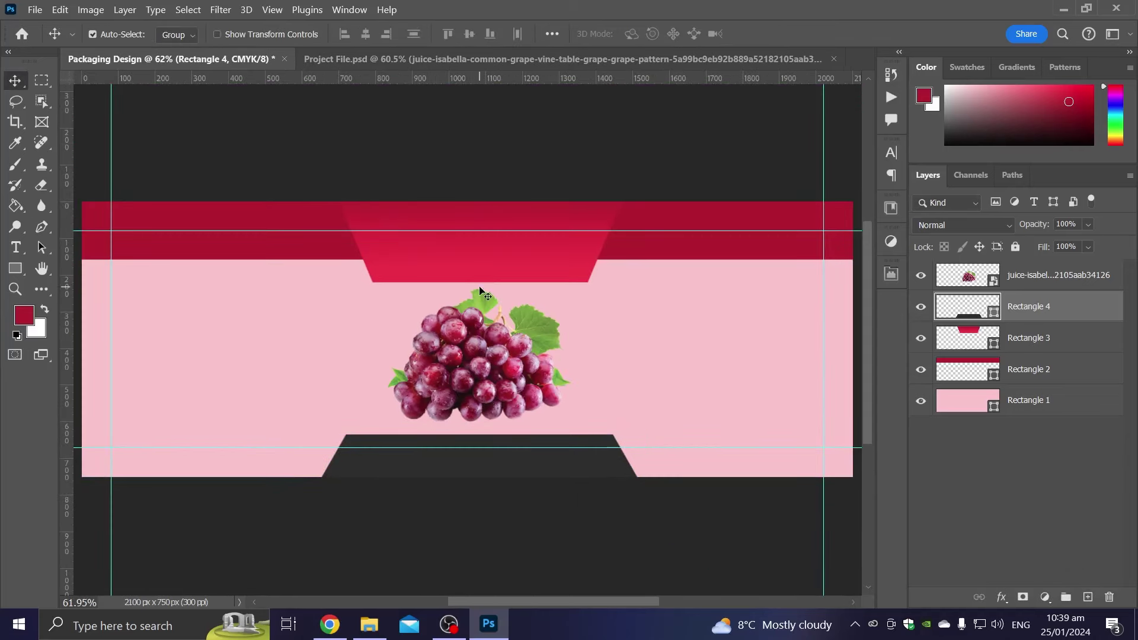
Type the title 'RED GRAPE' and set it in Bebas Neue
left_click(15, 248)
left_click(234, 348)
type("red")
key("BackSpace")
key("BackSpace")
key("BackSpace")
type("RED G")
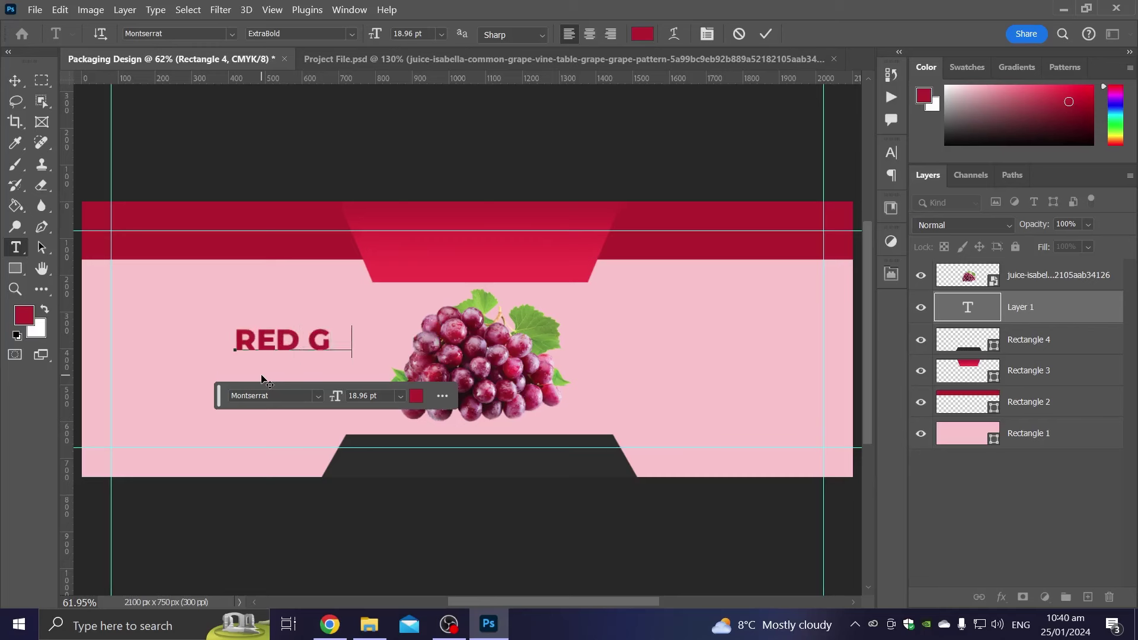
type("RAPE")
key("ctrl+a")
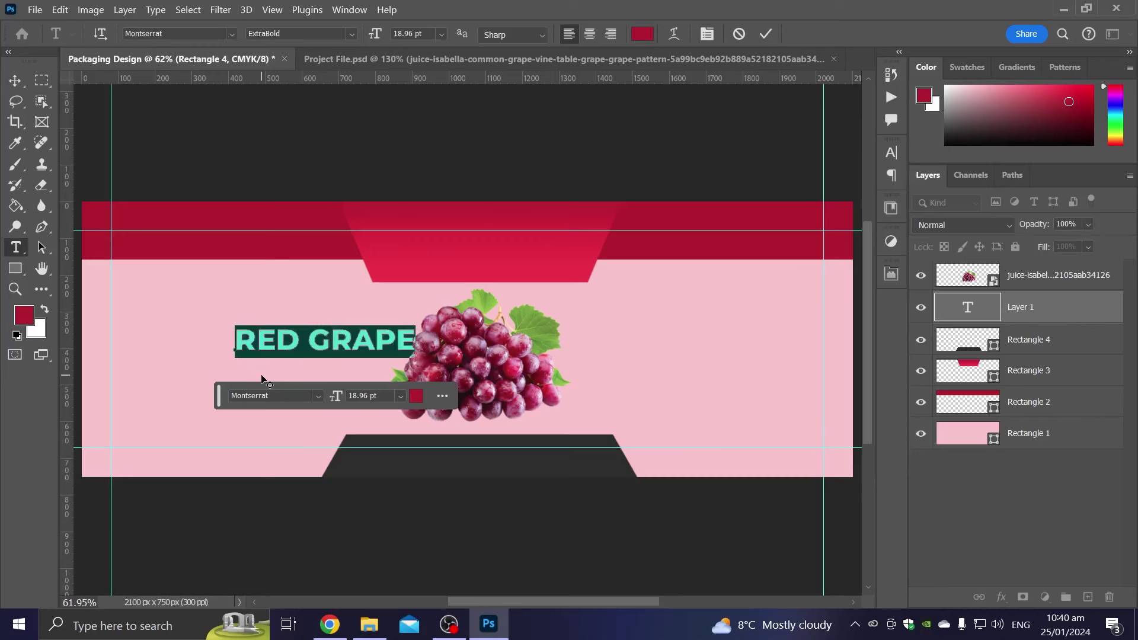
left_click(232, 33)
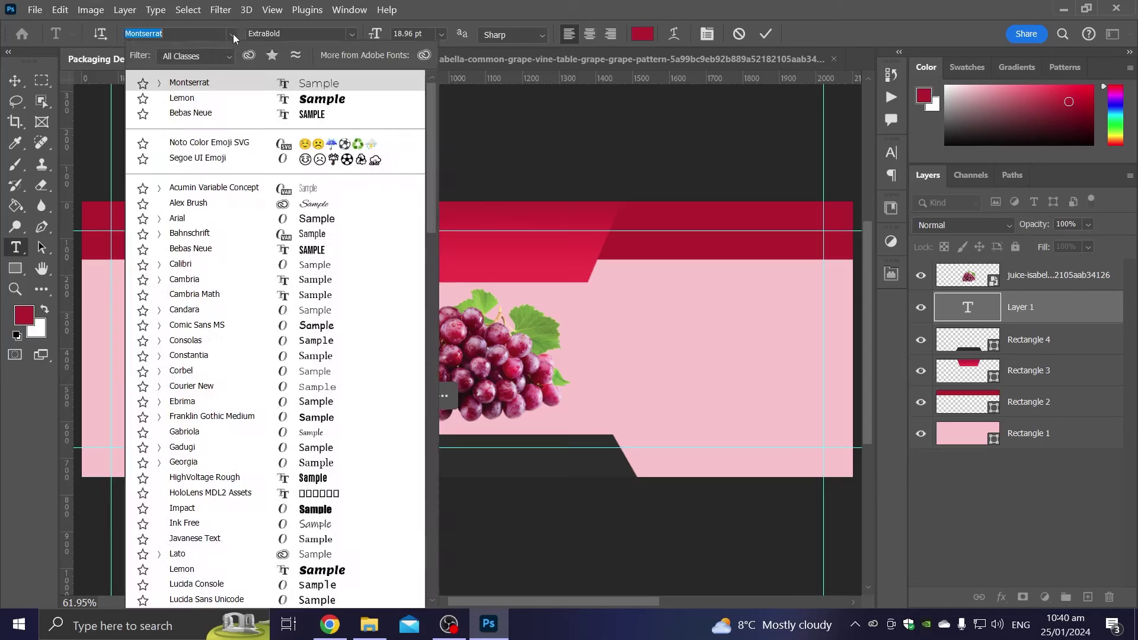
key("Down")
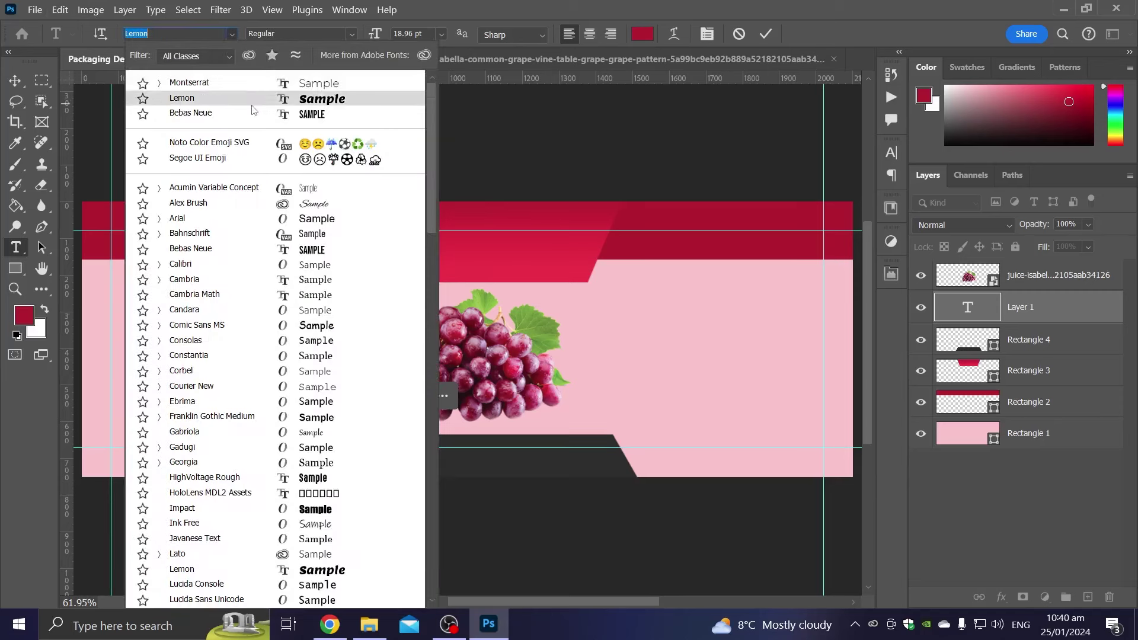
key("Down")
key("Return")
left_click(16, 81)
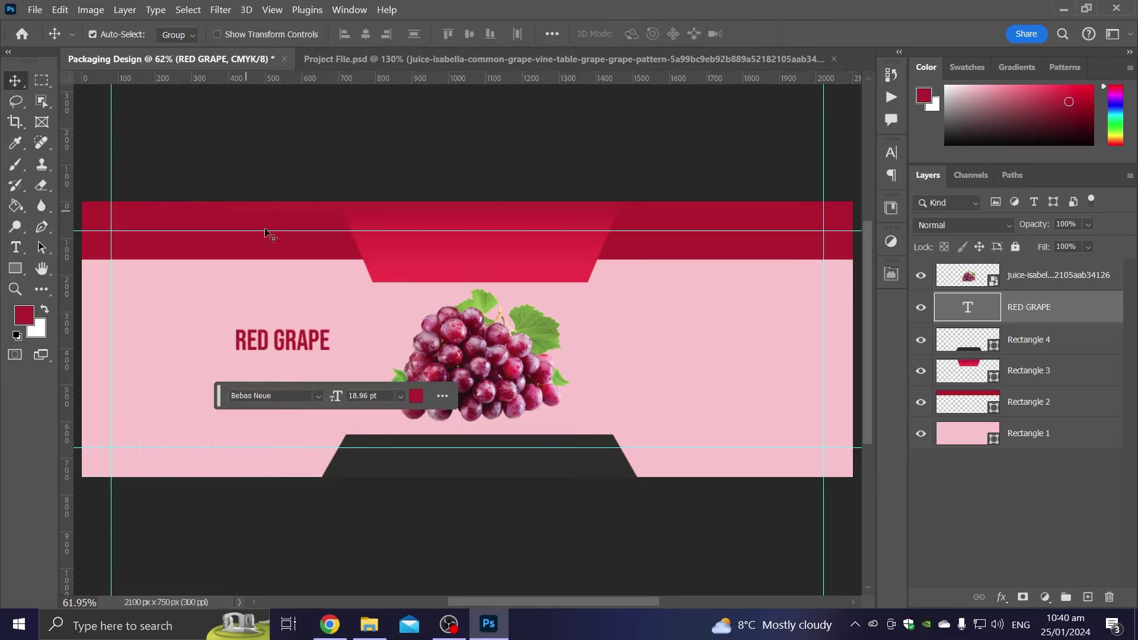
Enlarge the title and place it inside the red top trapezoid
key("ctrl+t")
mouse_move(334, 342)
left_mouse_down()
mouse_move(403, 332)
mouse_move(514, 253)
left_mouse_up()
key("Return")
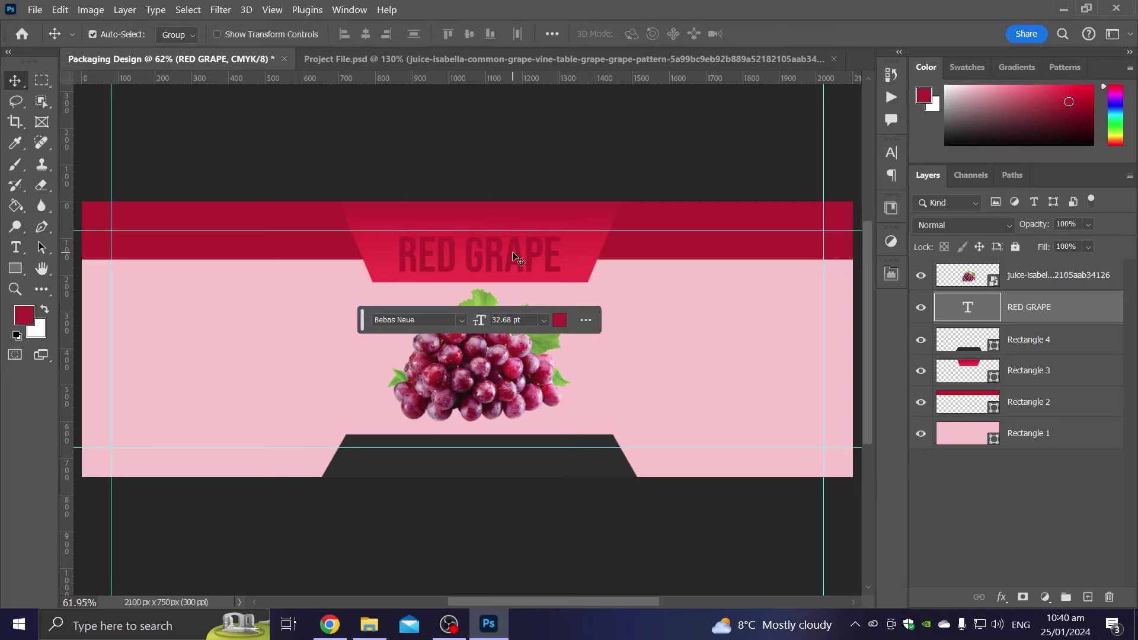
scroll(513, 255, "up", 2)
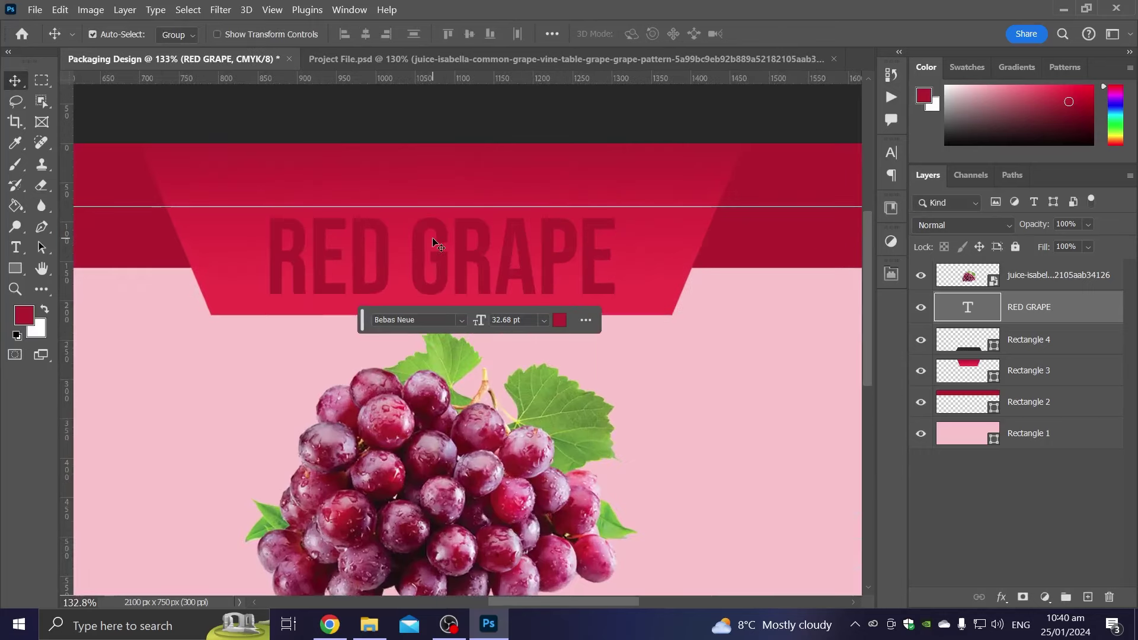
scroll(434, 243, "down", 2)
left_click(376, 145)
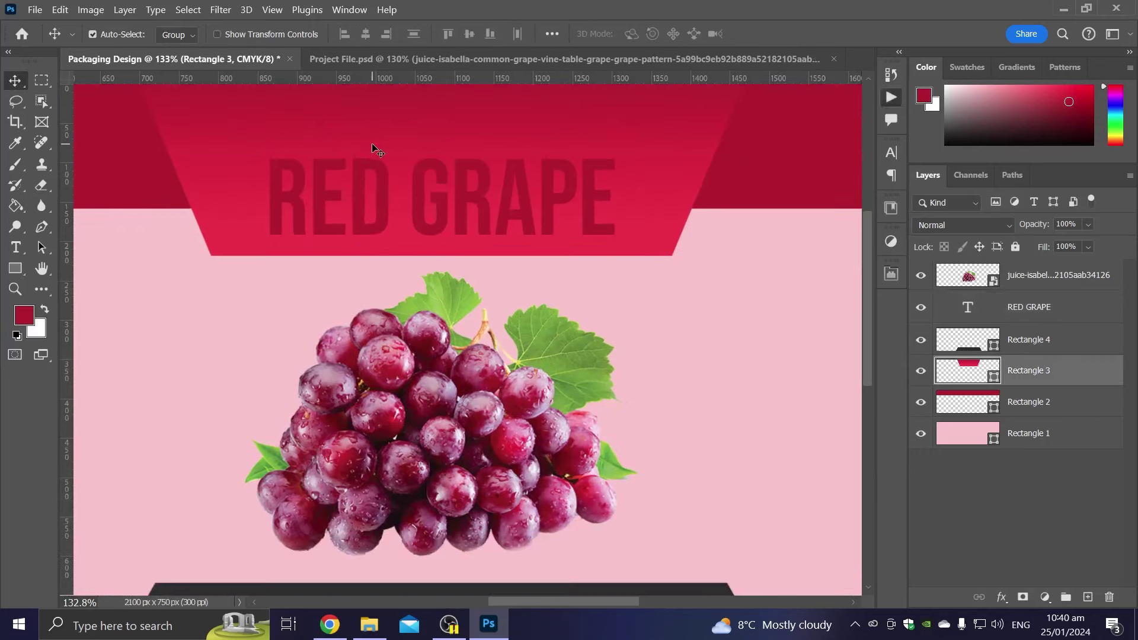
Open the layer style settings for the RED GRAPE layer
left_click(15, 248)
triple_click(357, 224)
left_click(1025, 314)
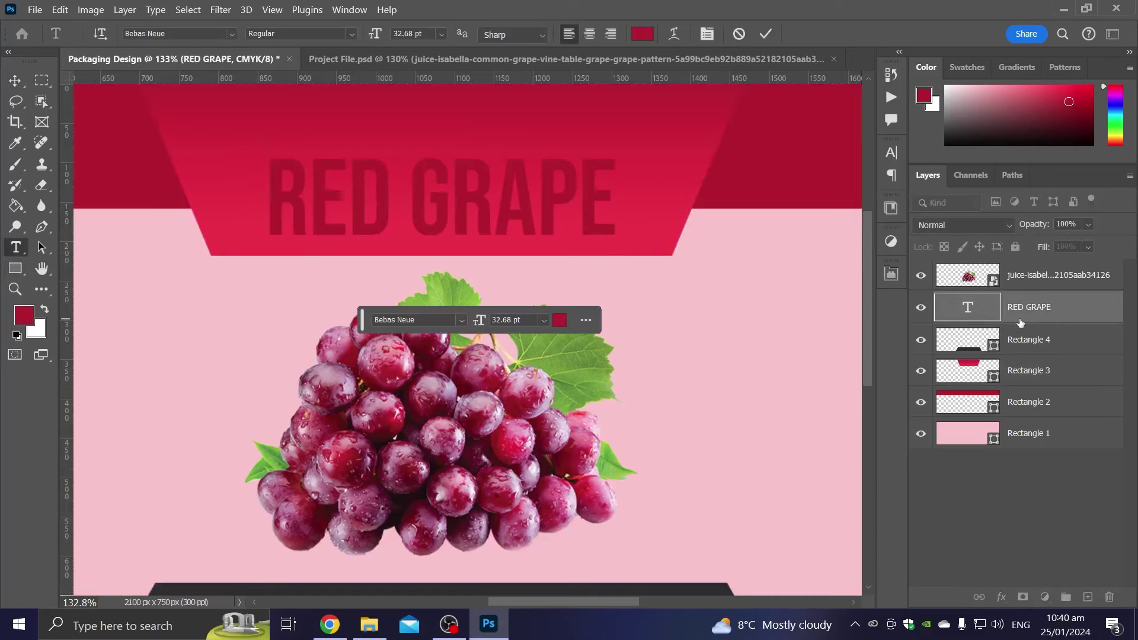
right_click(1025, 314)
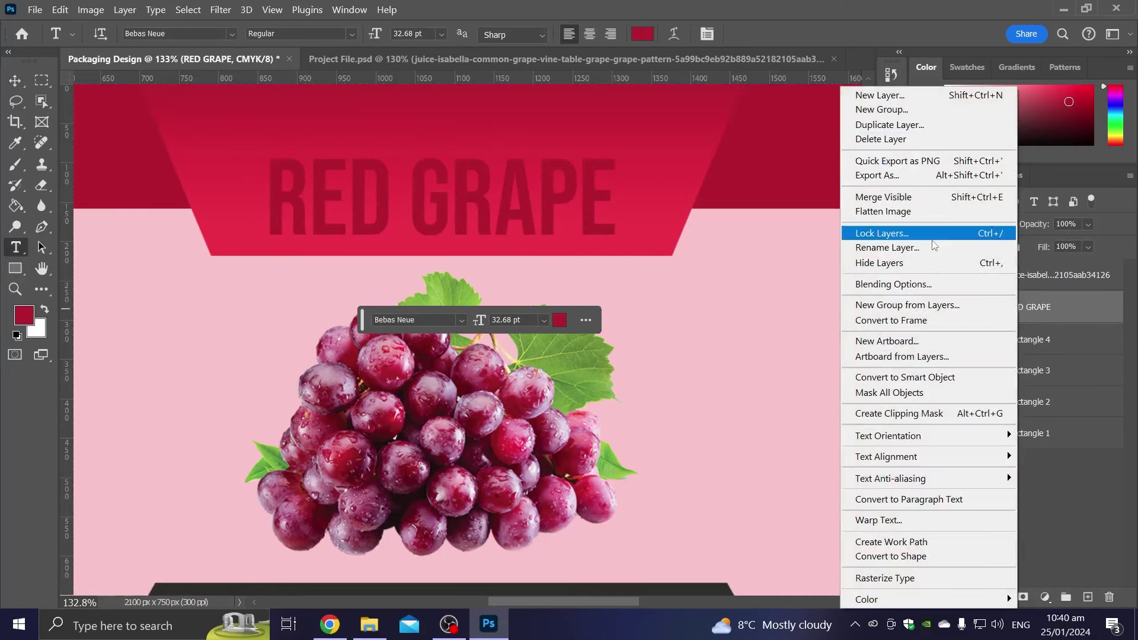
left_click(911, 286)
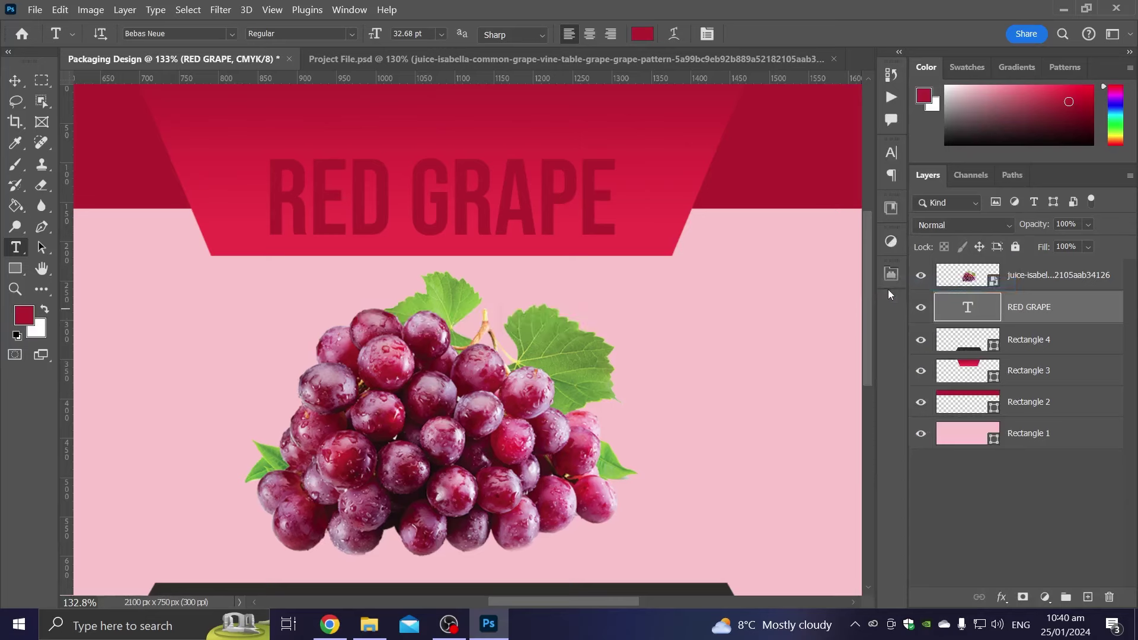
Enable Gradient Overlay, a white Stroke and Bevel & Emboss on the RED GRAPE title
left_click(569, 414)
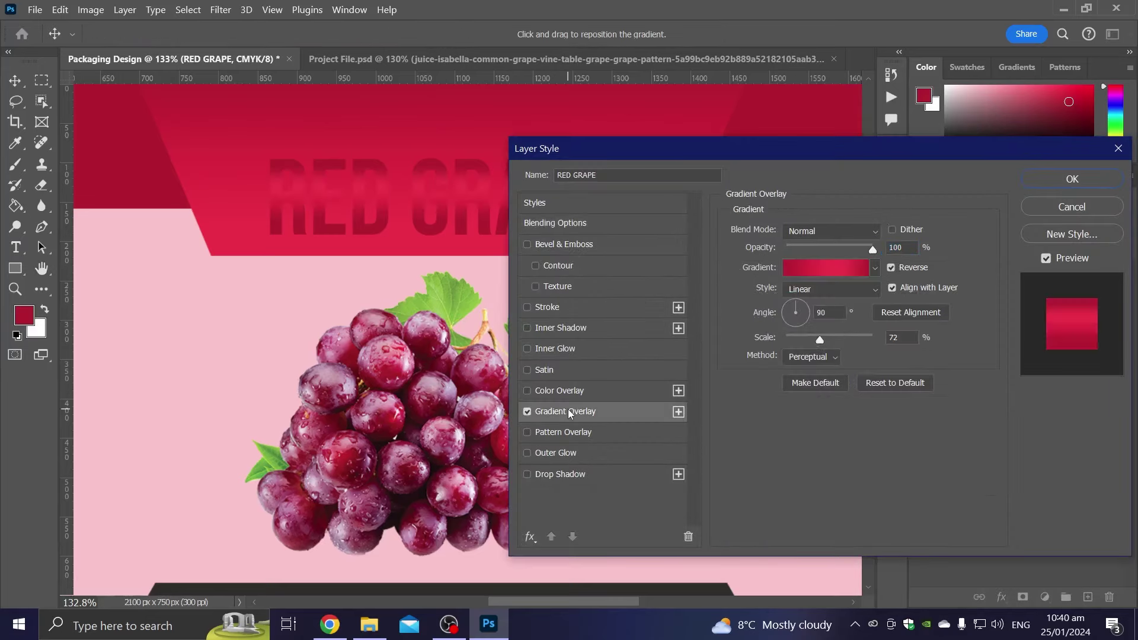
left_click(548, 307)
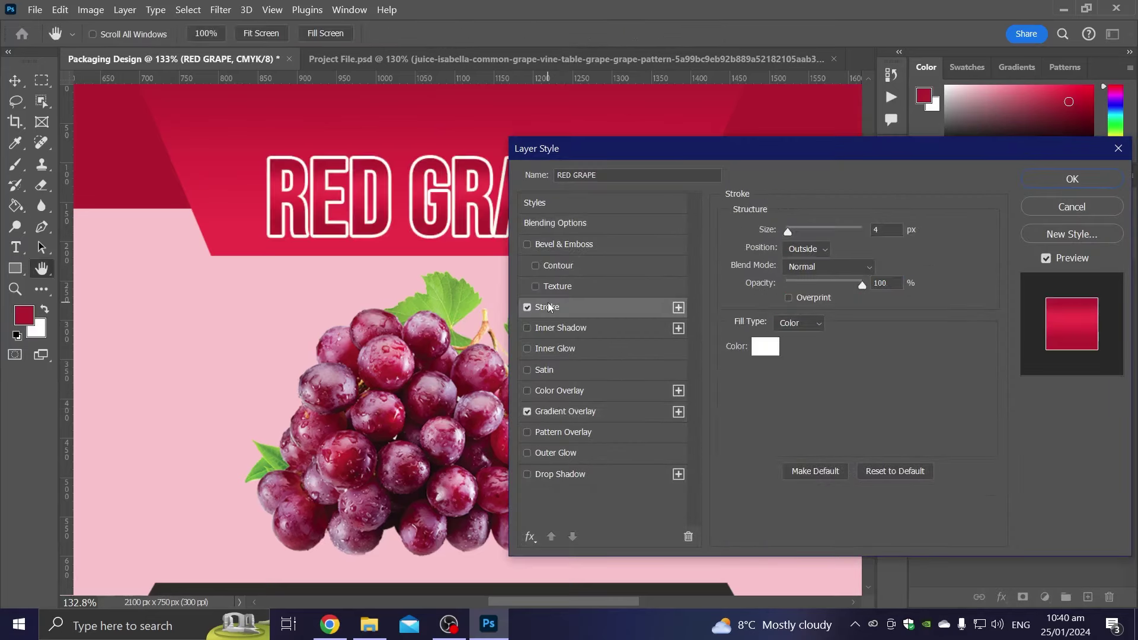
left_click(788, 230)
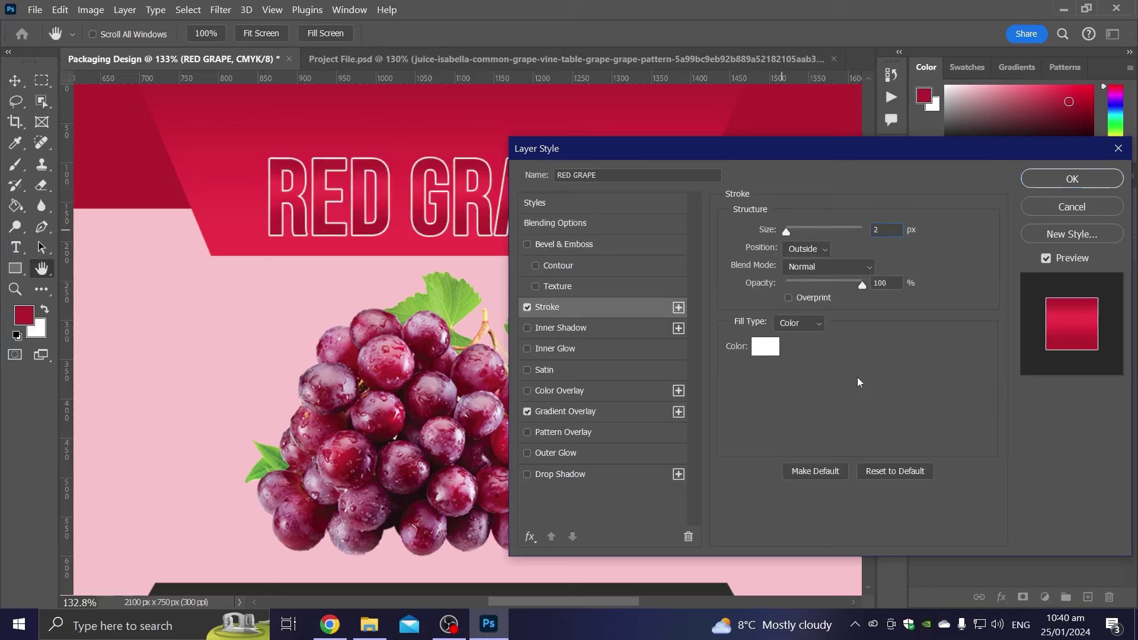
left_click(556, 244)
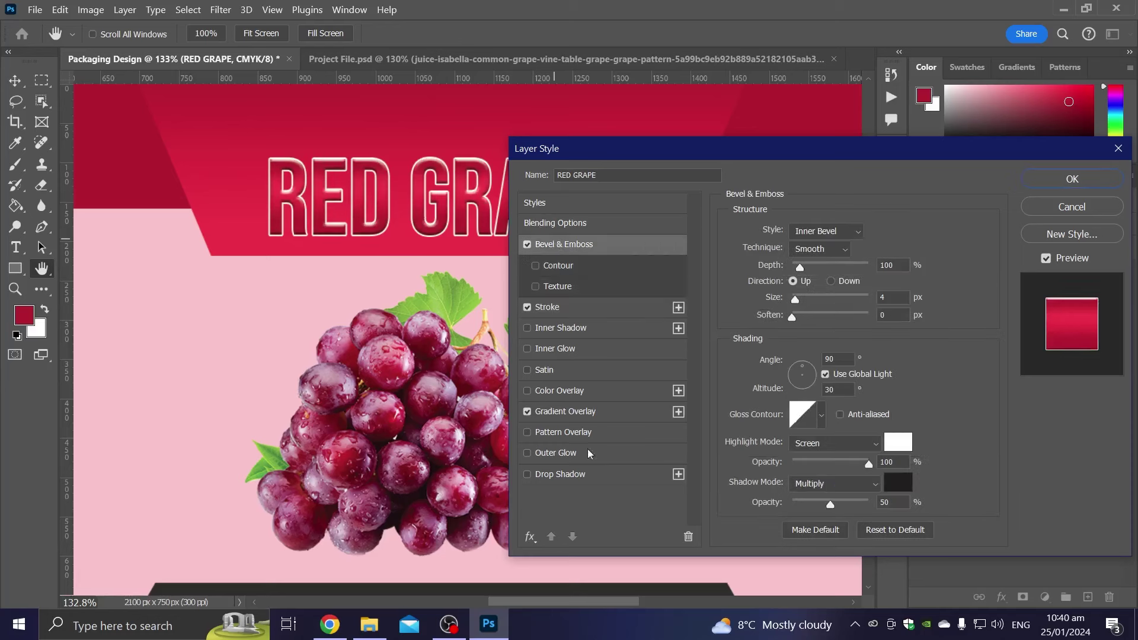
Add a soft Multiply drop shadow (19% opacity, 138° angle) and apply the layer style
left_click(573, 474)
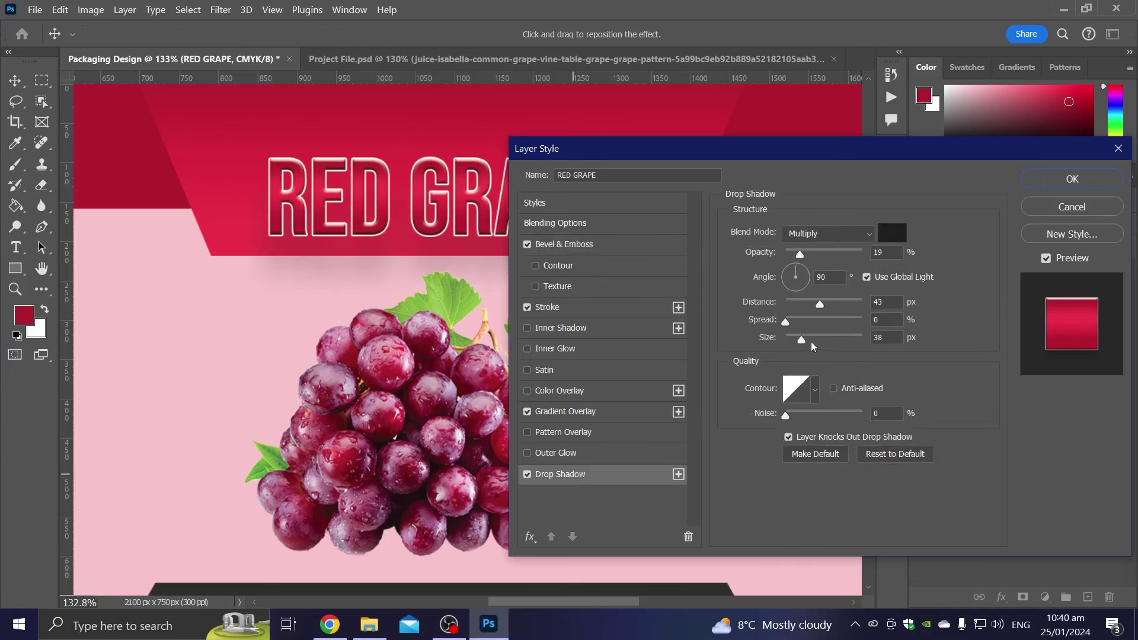
left_click_drag(808, 342, 784, 342)
left_click_drag(821, 302, 792, 317)
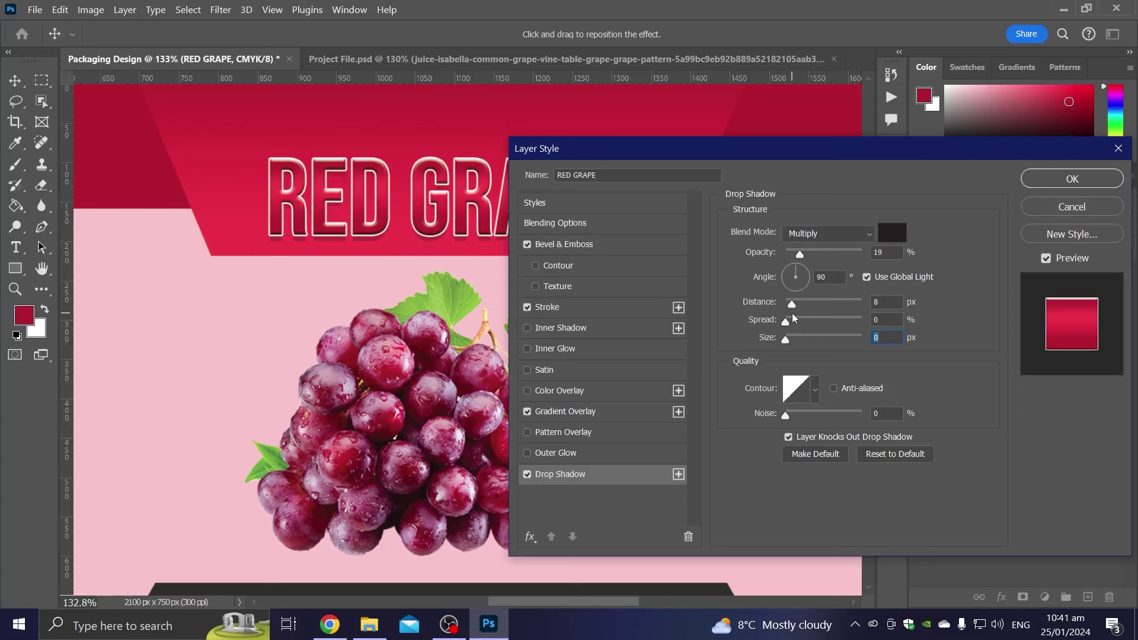
left_click(792, 313)
left_click_drag(405, 252, 412, 252)
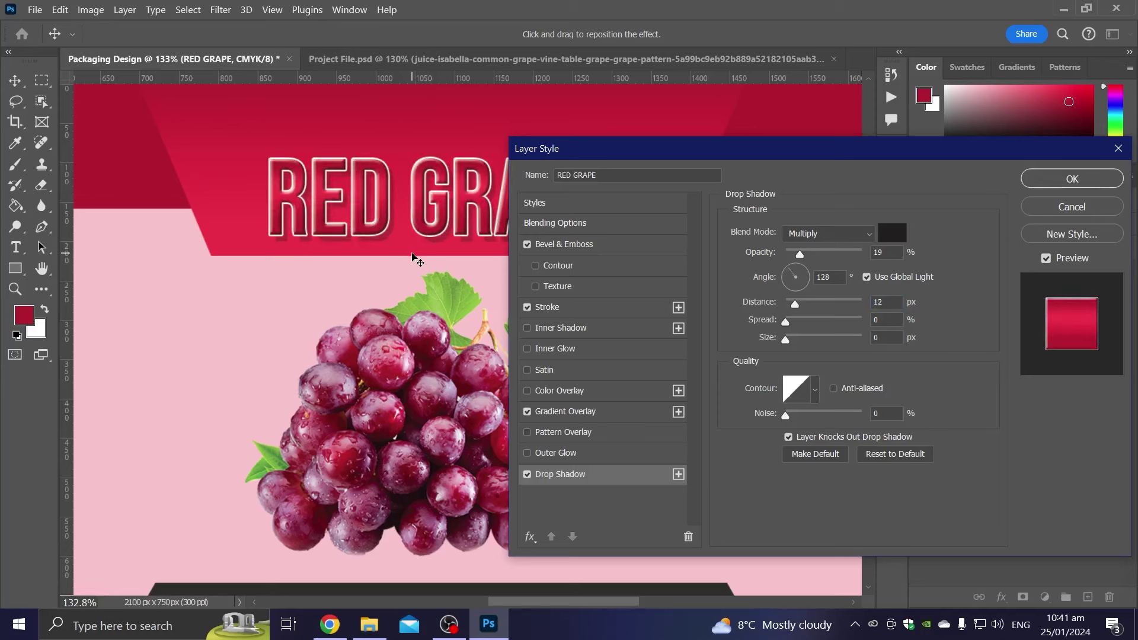
left_click_drag(413, 253, 411, 251)
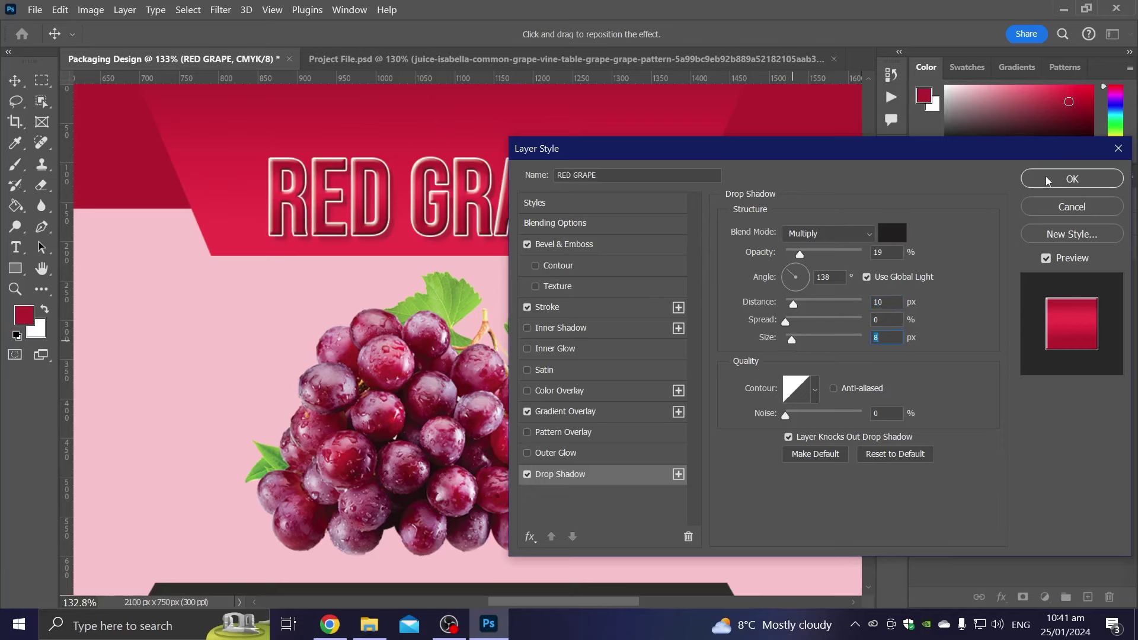
left_click(1073, 179)
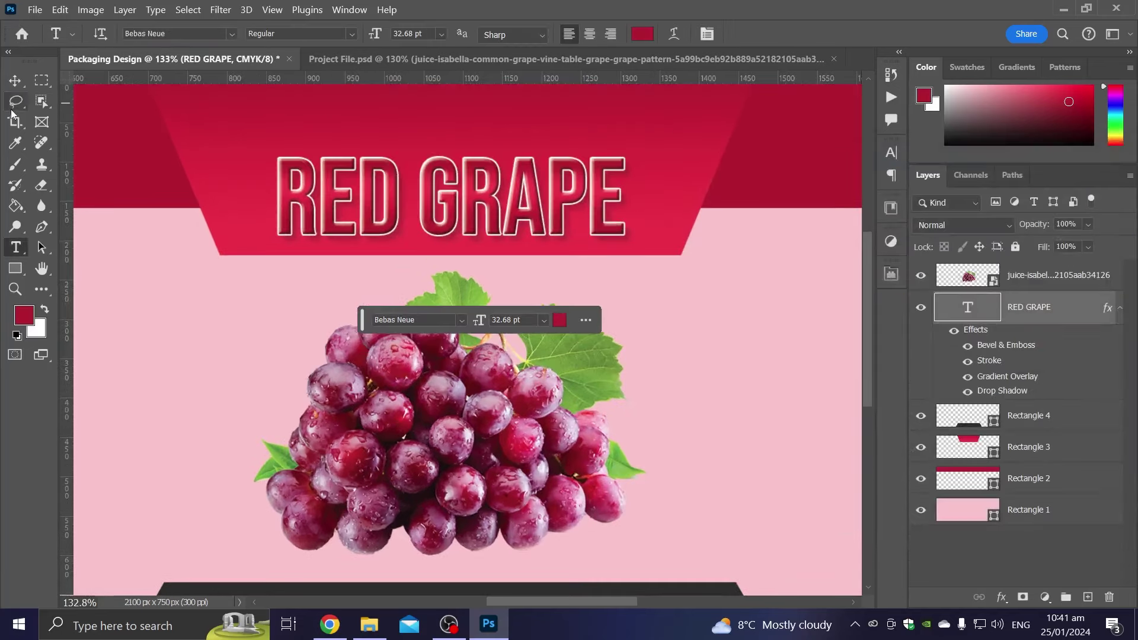
Move the RED GRAPE title up about 82 px and scale it to roughly 82%
left_click(15, 80)
left_click_drag(449, 198, 448, 135)
scroll(450, 153, "down", 2)
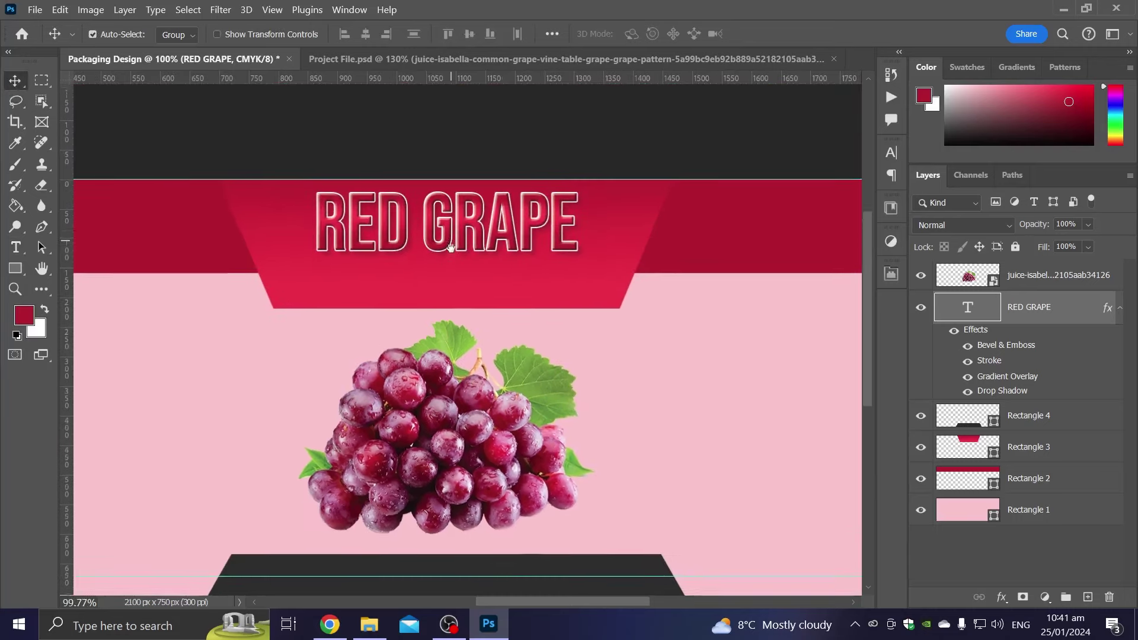
scroll(419, 241, "up", 3)
key("ctrl+t")
left_click_drag(654, 185, 570, 228)
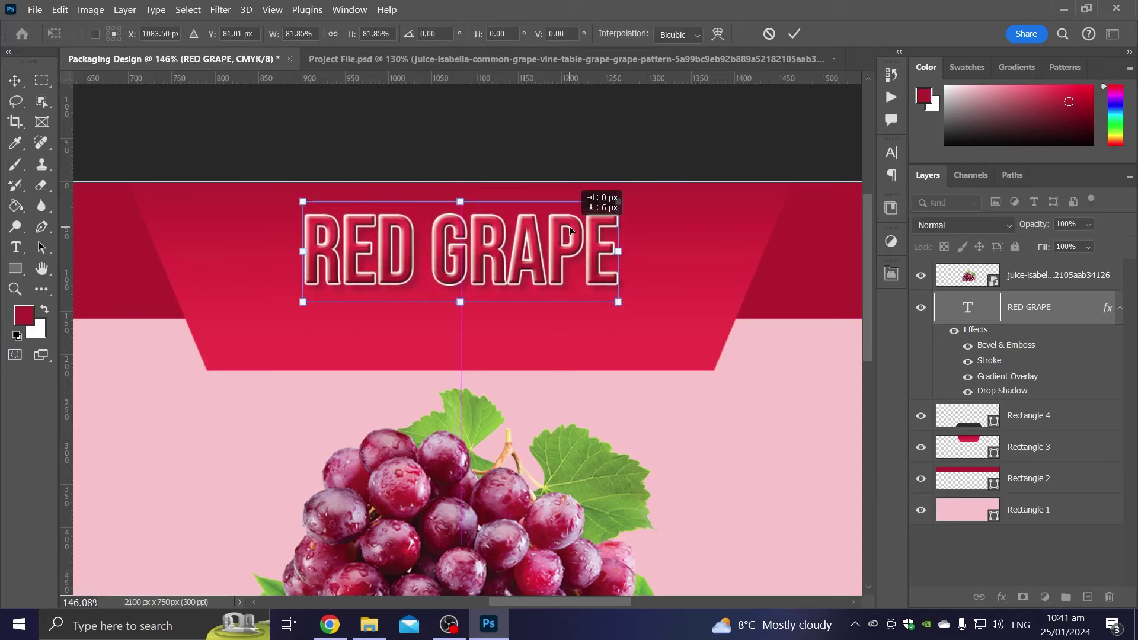
key("Return")
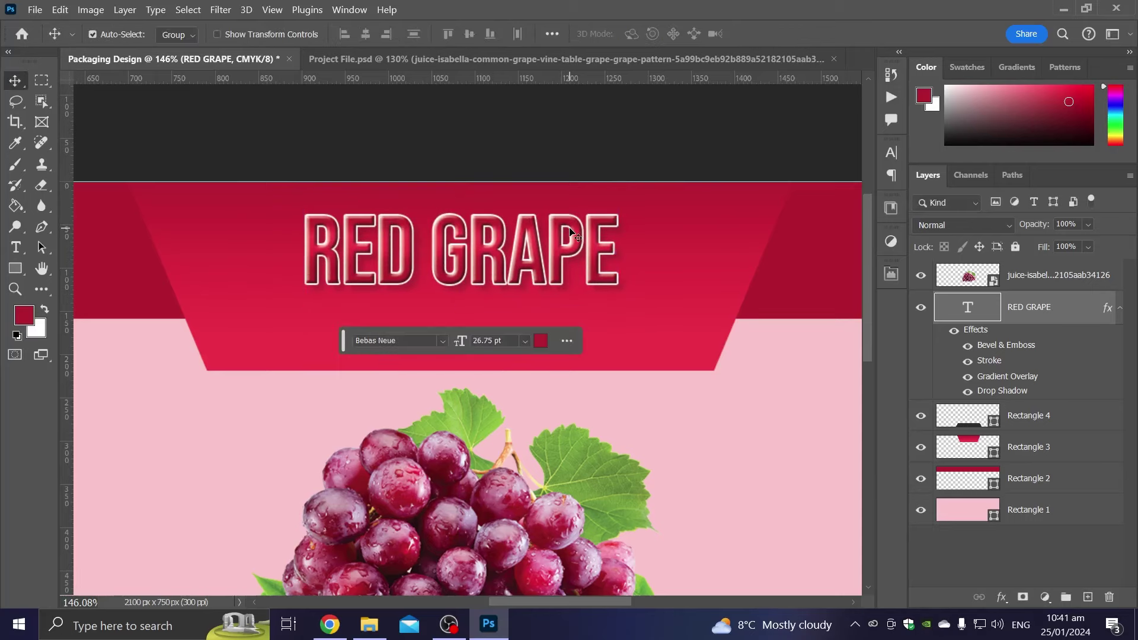
Add white EXTRACT text below the title, shrunk to about 64% and centred horizontally
key("t")
scroll(373, 234, "down", 3)
left_click(365, 233)
type("EXTRACT")
key("ctrl+a")
left_click(15, 80)
key("ctrl+t")
left_click_drag(679, 221, 500, 217)
key("Return")
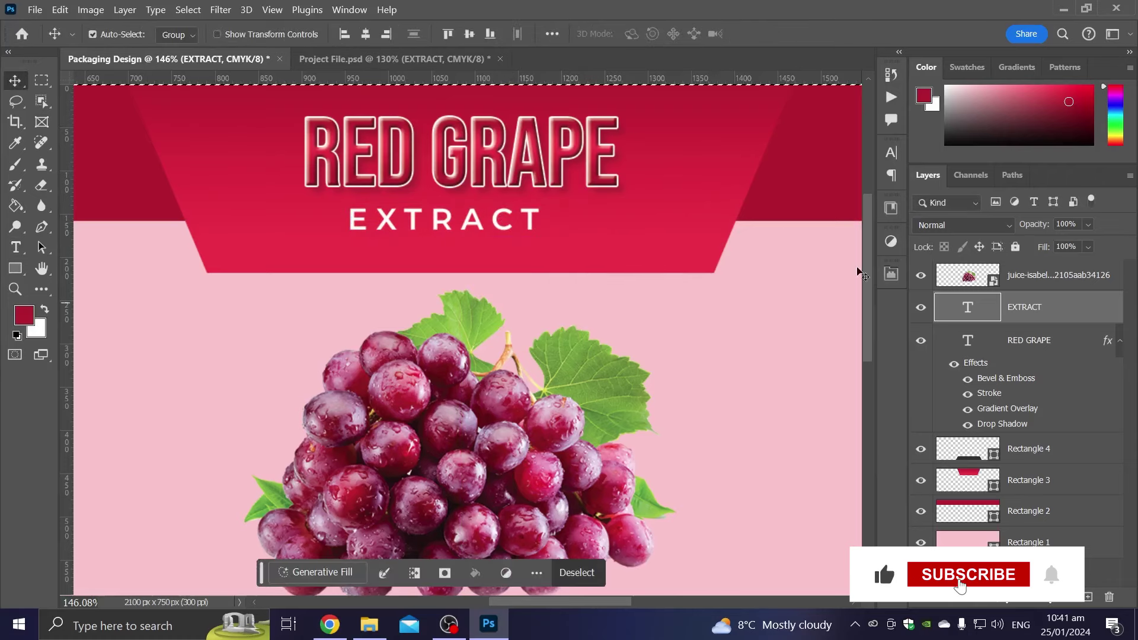
left_click(365, 33)
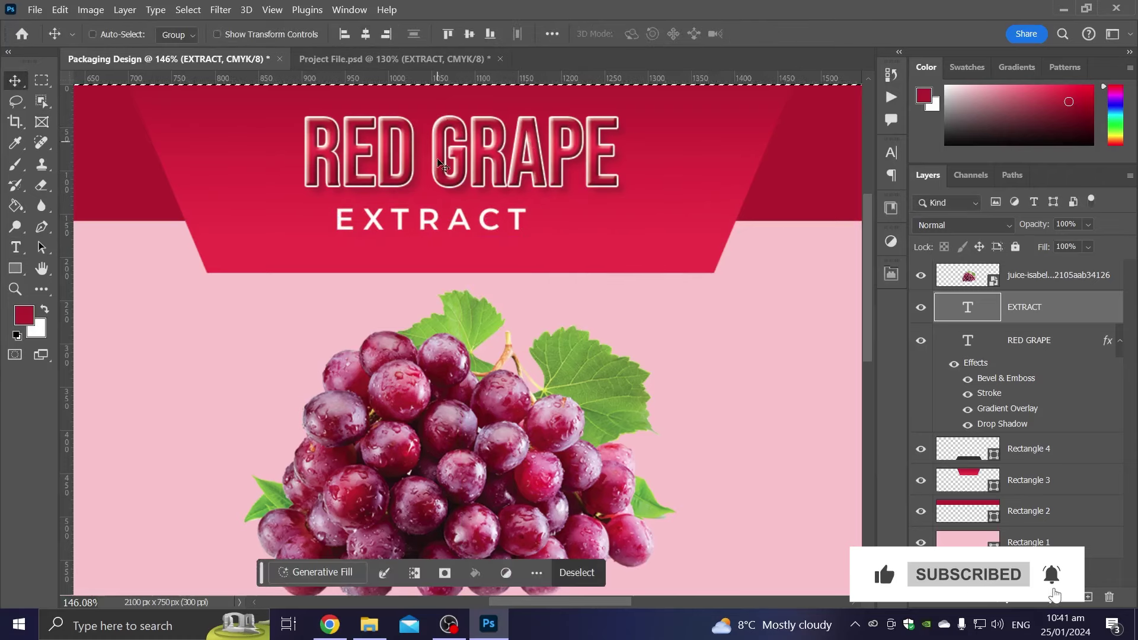
key("ctrl+d")
Centre the RED GRAPE title and the red trapezoid horizontally on the canvas
left_click(1028, 341)
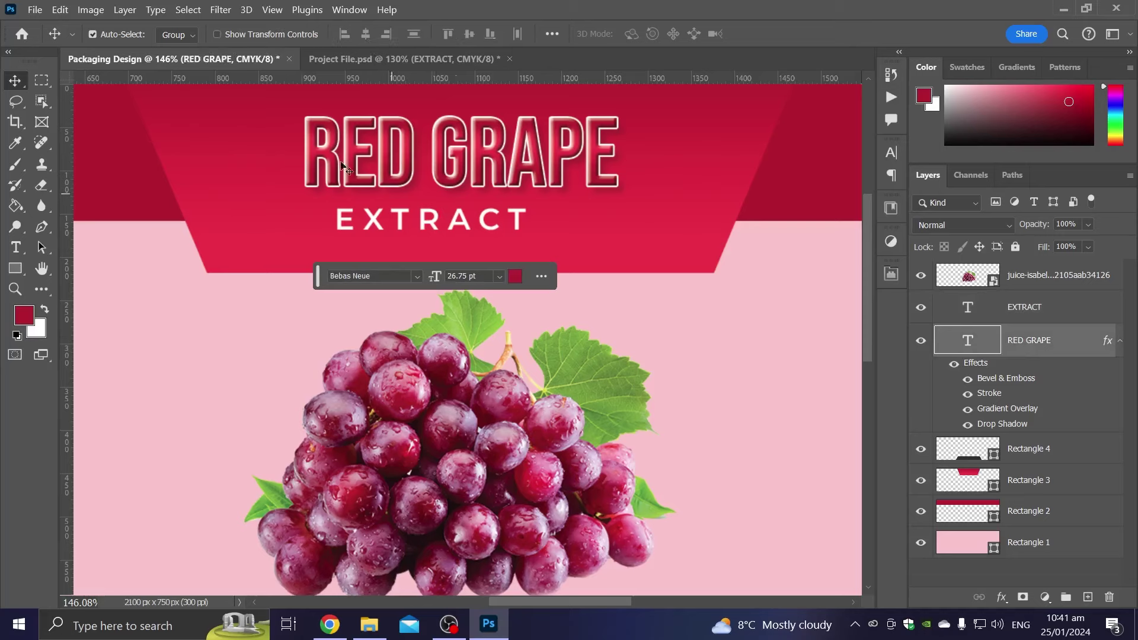
key("ctrl+a")
left_click(366, 34)
key("ctrl+d")
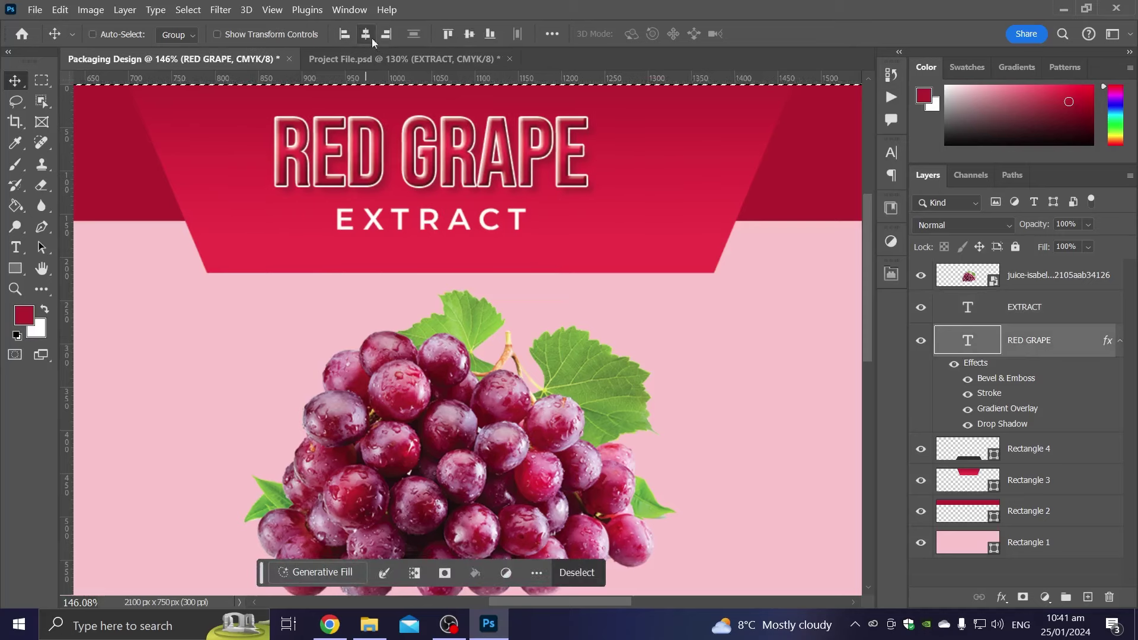
scroll(370, 142, "down", 1)
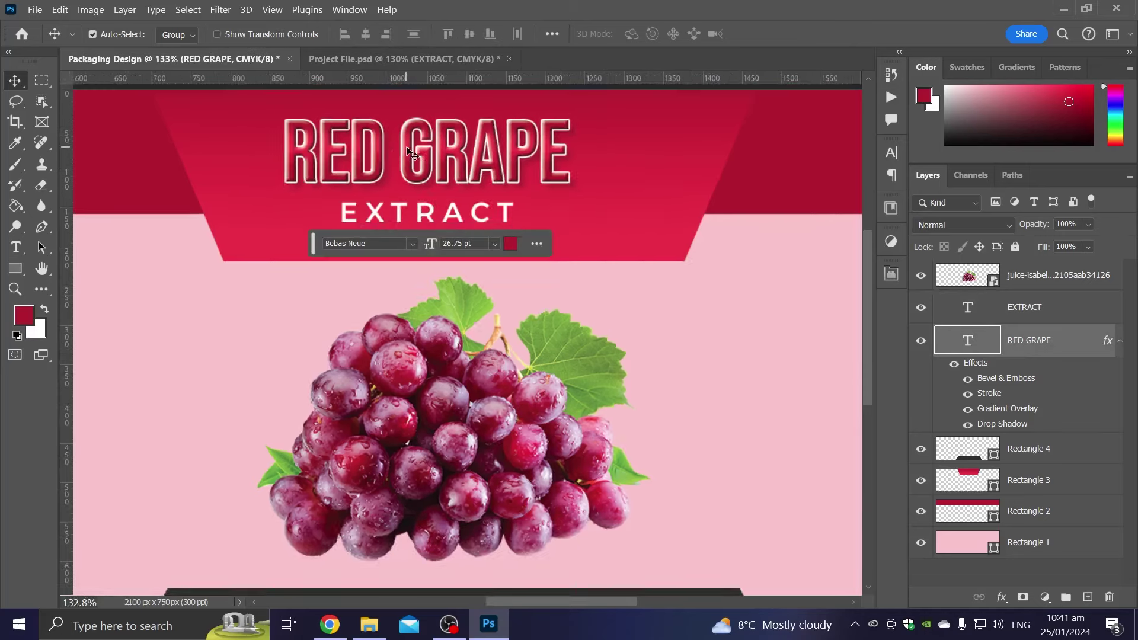
scroll(410, 151, "down", 1)
scroll(439, 137, "down", 1)
scroll(451, 133, "down", 1)
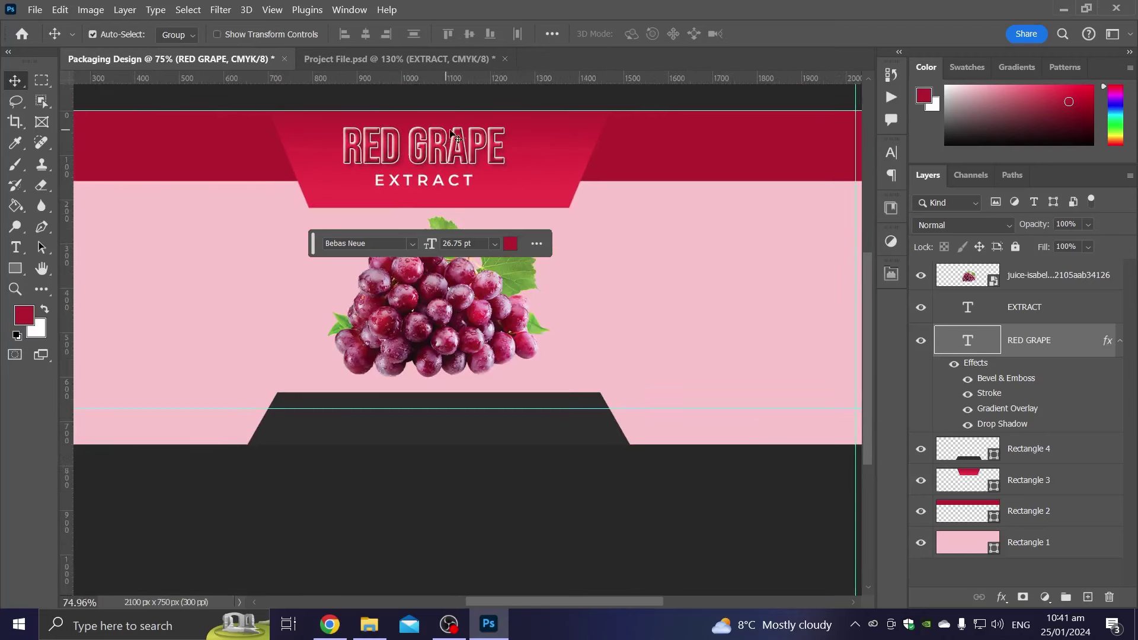
left_click(532, 159)
key("ctrl+a")
left_click(374, 36)
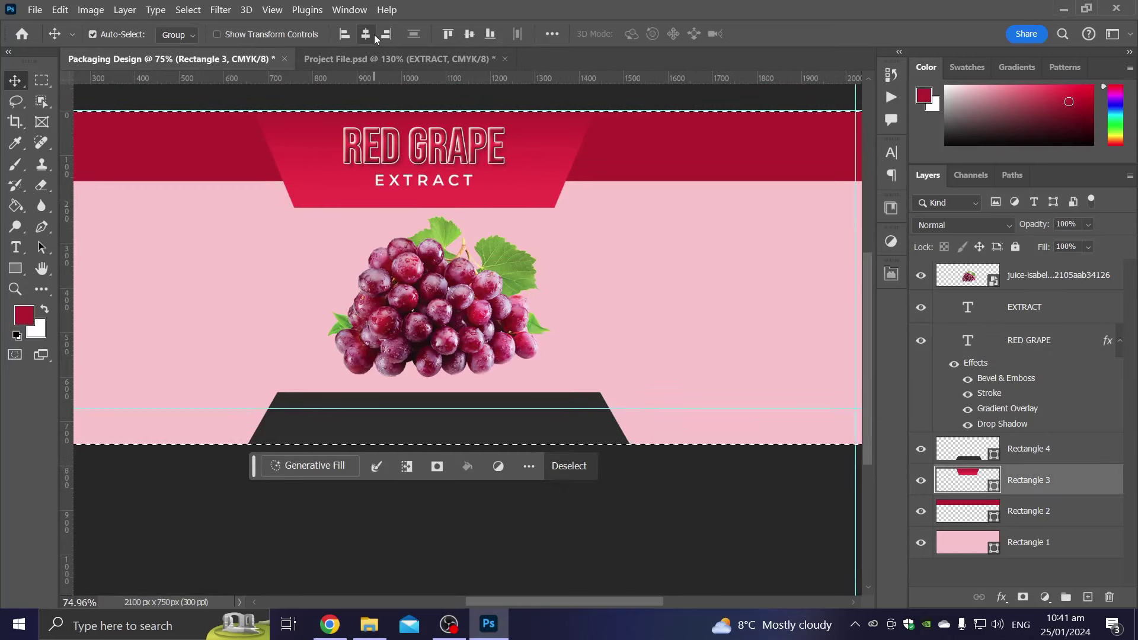
key("ctrl+d")
Centre the dark trapezoid and the grape image horizontally on the canvas
left_click(524, 443)
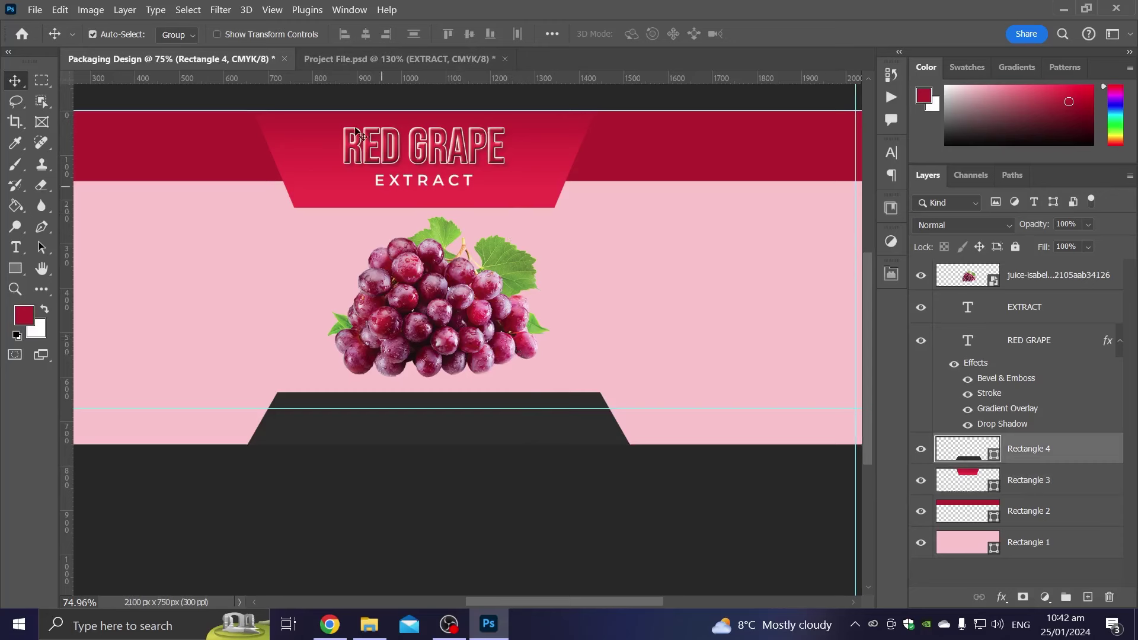
key("ctrl+a")
left_click(365, 34)
key("ctrl+d")
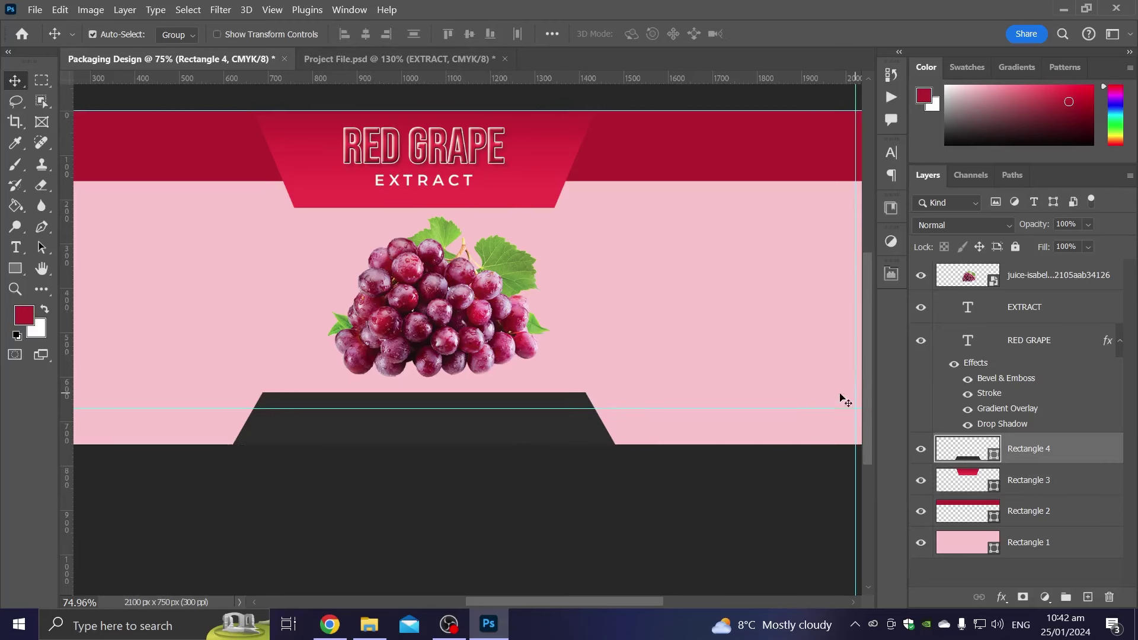
left_click(1037, 274)
key("ctrl+a")
left_click(367, 35)
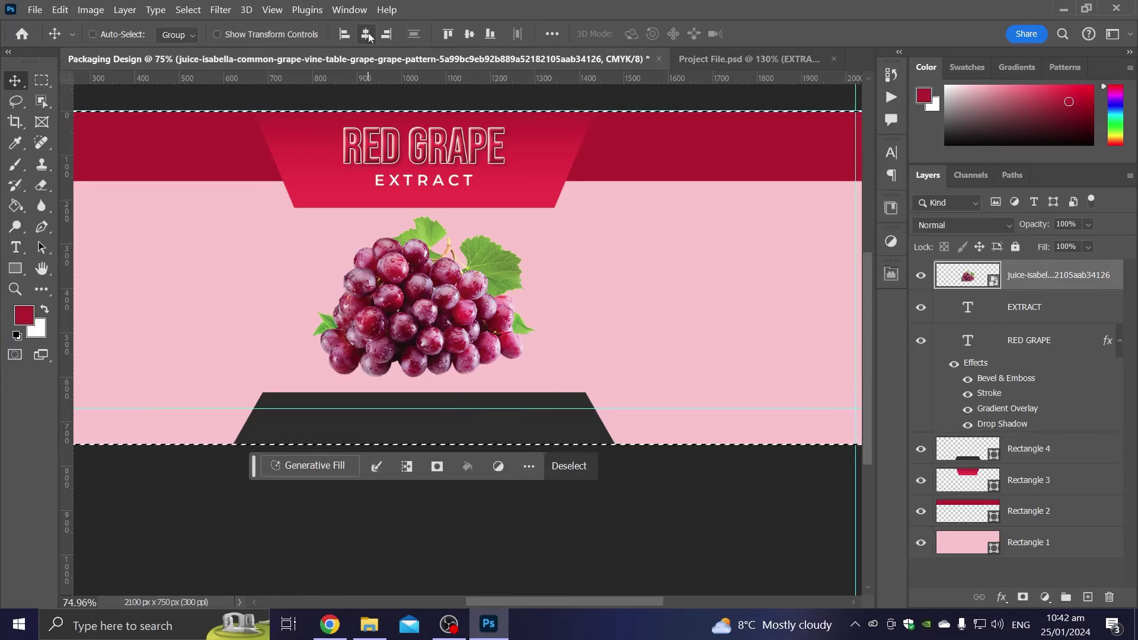
key("ctrl+d")
scroll(486, 254, "up", 5)
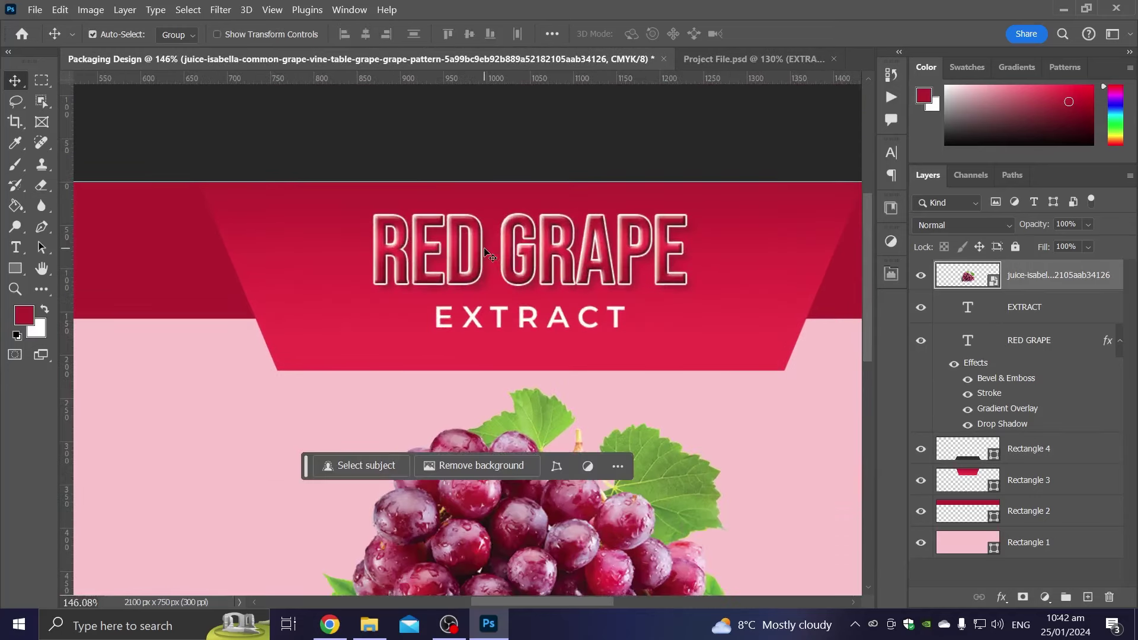
scroll(486, 254, "up", 2)
Paste FOOD SUPPLEMENT as new text and shrink it to about 29% beneath EXTRACT
scroll(381, 236, "up", 1)
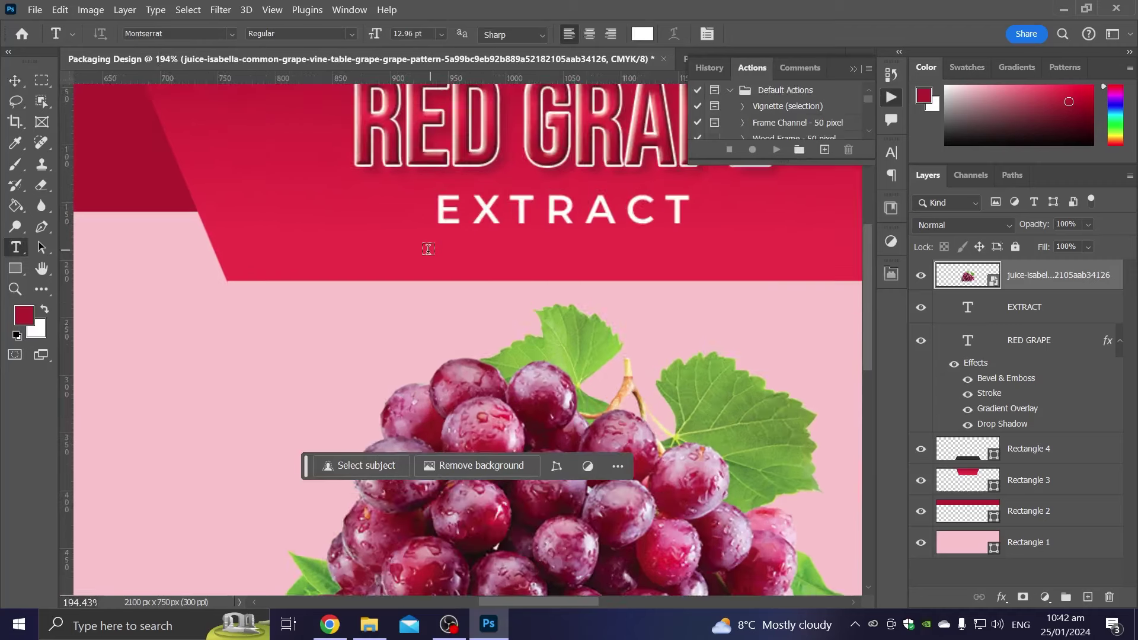
key("t")
left_click(423, 266)
key("ctrl+v")
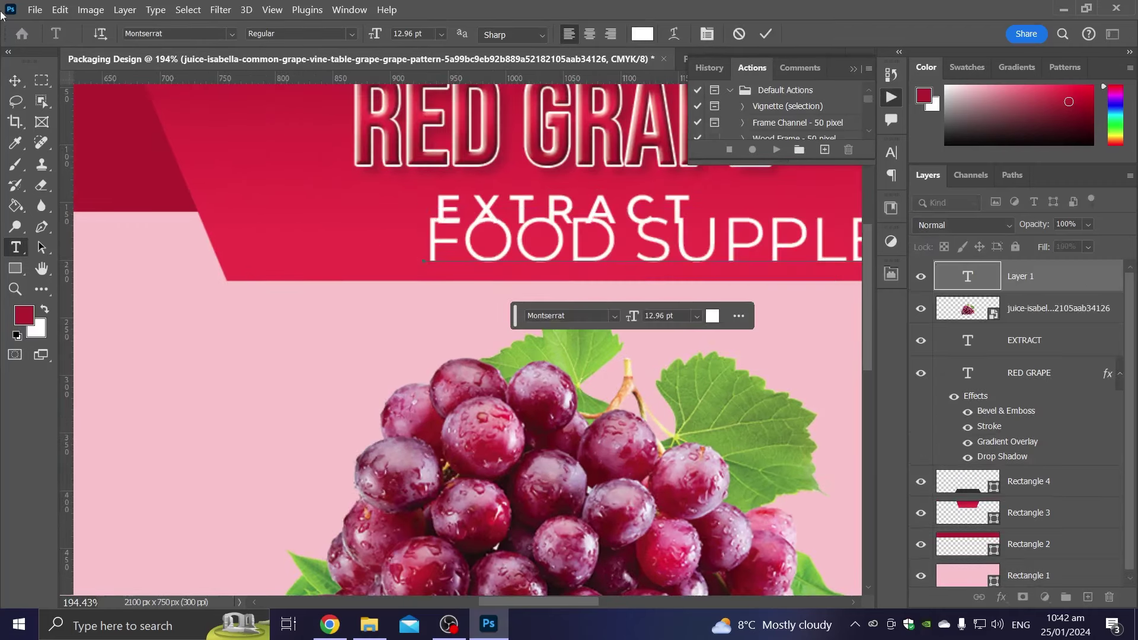
left_click(15, 80)
key("ctrl+t")
scroll(376, 204, "down", 1)
mouse_move(400, 207)
left_mouse_down()
mouse_move(732, 242)
mouse_move(406, 228)
mouse_move(517, 248)
left_mouse_up()
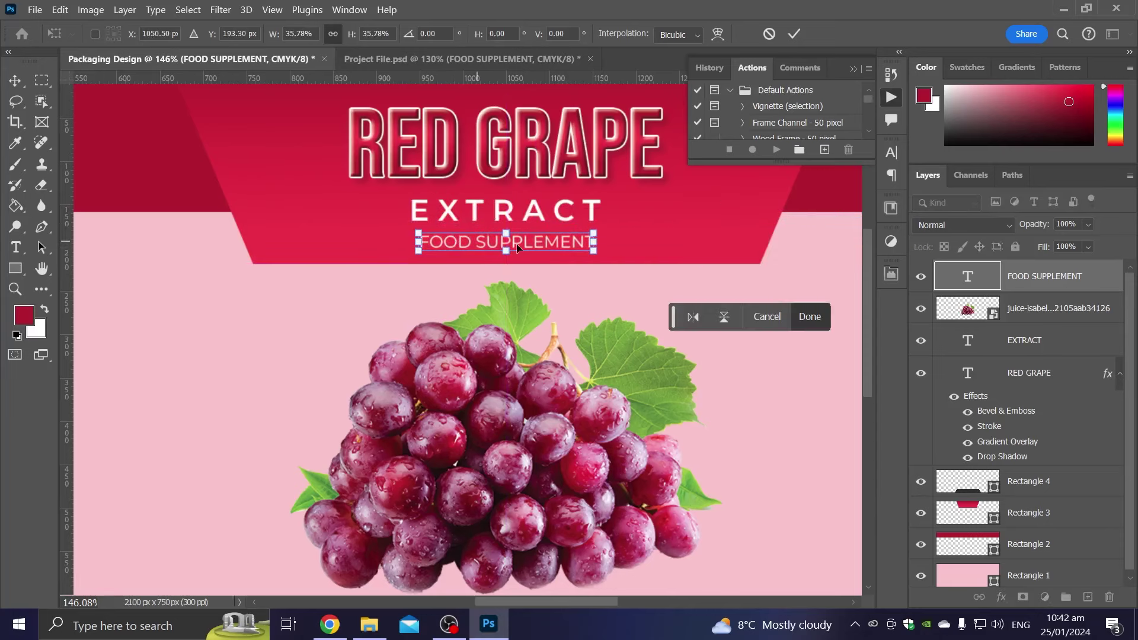
scroll(517, 247, "up", 1)
left_click_drag(617, 242, 557, 239)
key("Return")
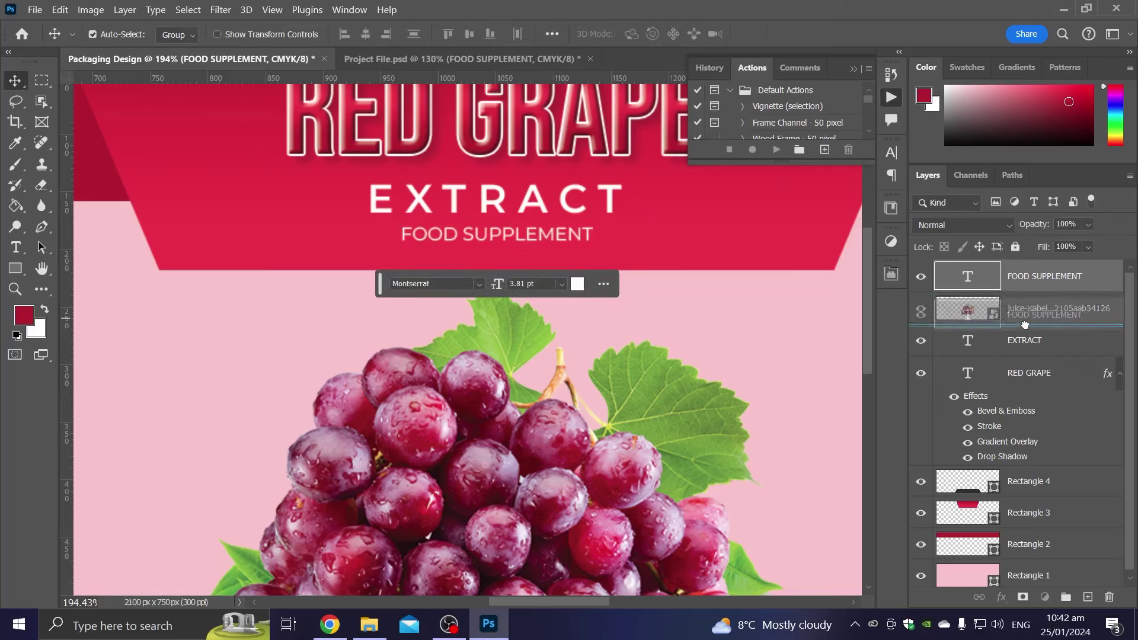
Align the three title text layers to horizontal centres, distribute them vertically, and fit the label in view
left_click_drag(1022, 289, 1022, 325)
left_click(1029, 373, "shift")
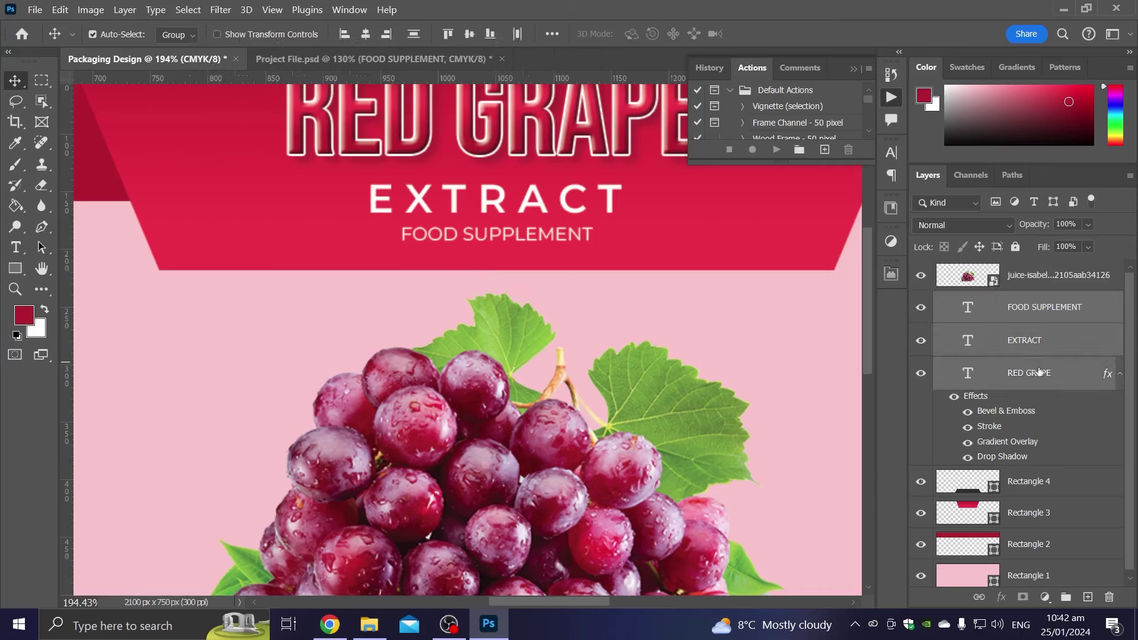
left_click(366, 33)
left_click(422, 34)
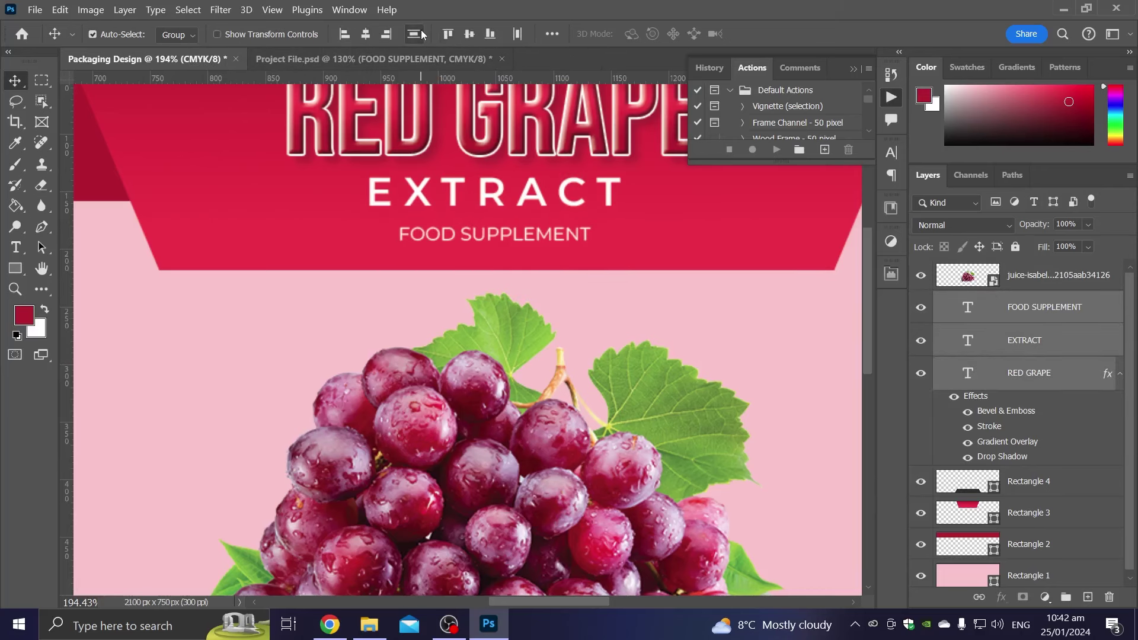
key("ctrl+0")
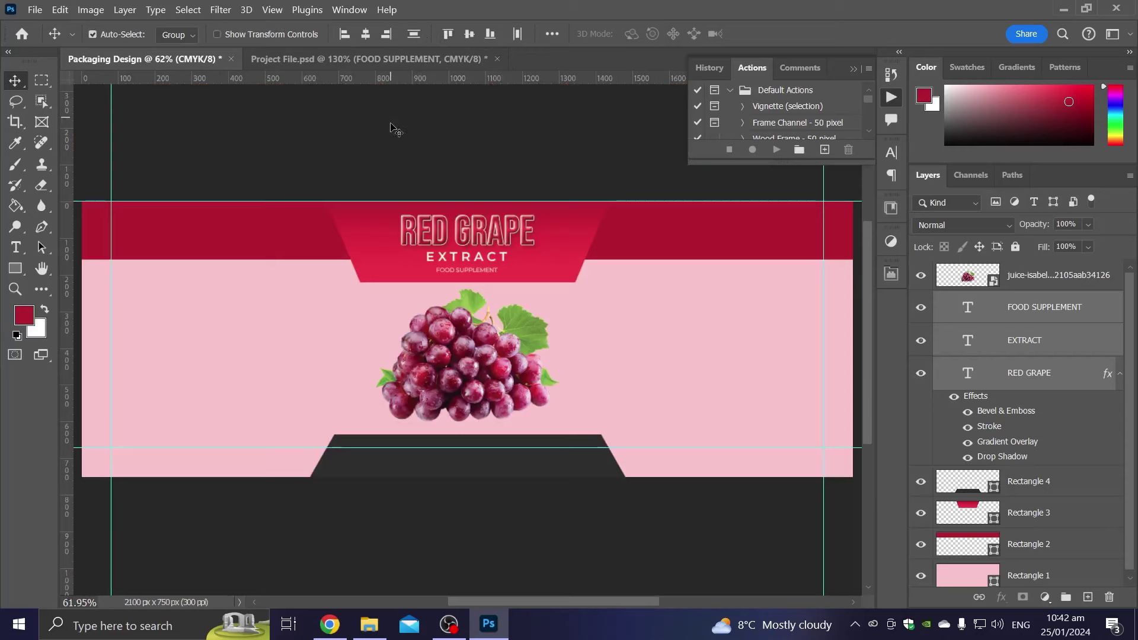
scroll(516, 269, "up", 2)
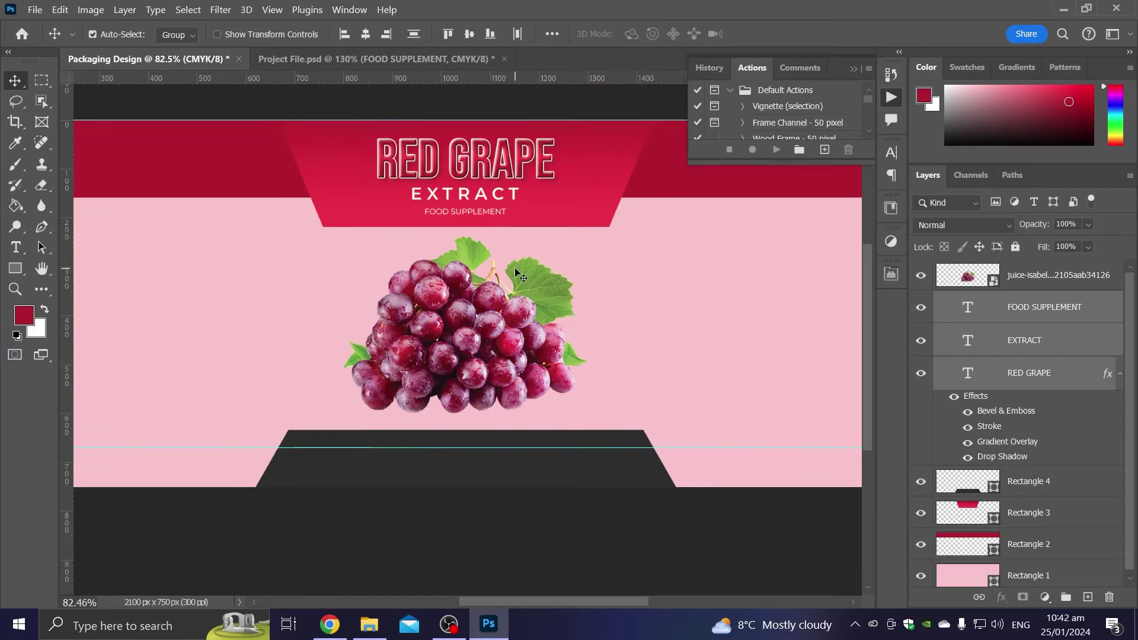
scroll(515, 271, "down", 1)
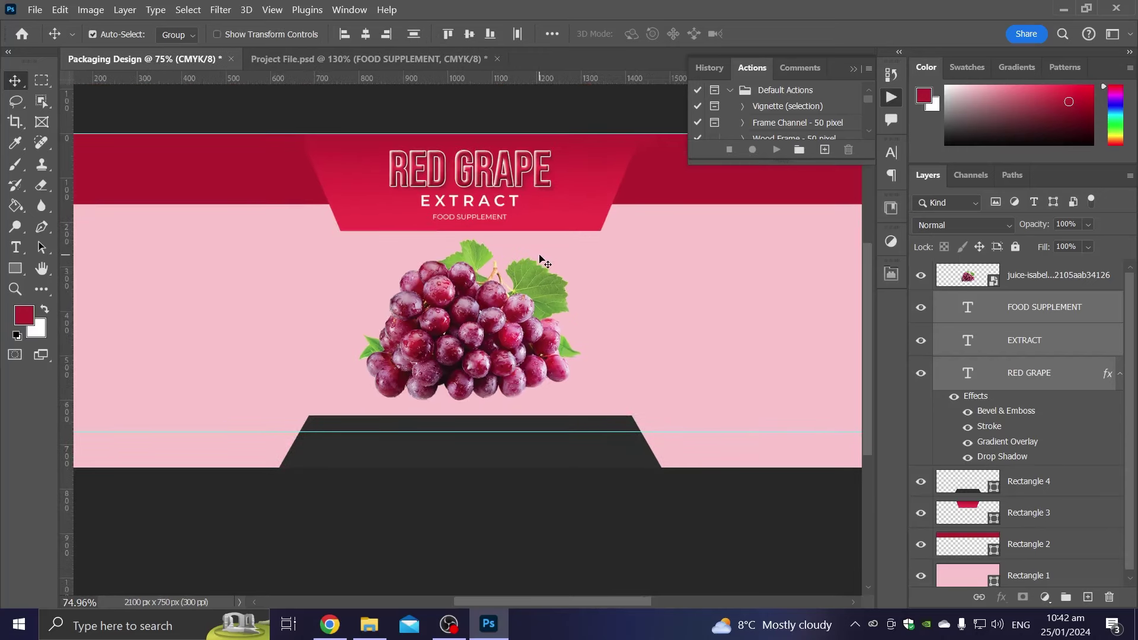
Paste the Polyphenols 95% and Antioxidant | Immunity | Heart | Skin text onto the dark trapezoid, centred horizontally
key("ctrl+v")
key("ctrl+t")
mouse_move(332, 273)
left_mouse_down()
mouse_move(483, 422)
mouse_move(498, 452)
left_mouse_up()
key("Return")
key("ctrl+a")
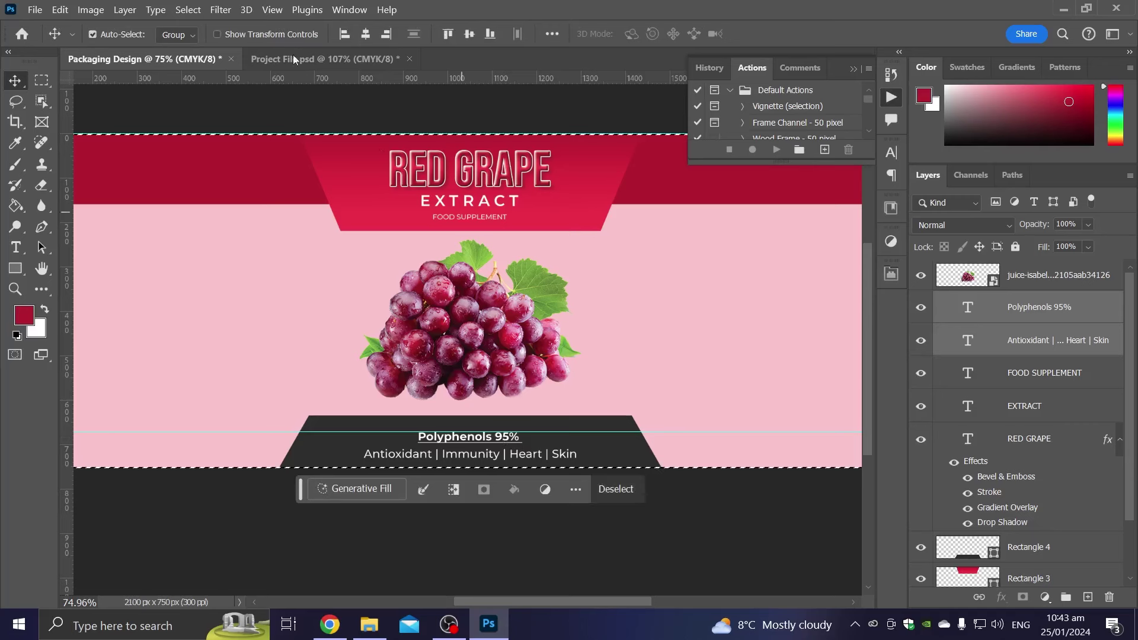
left_click(361, 34)
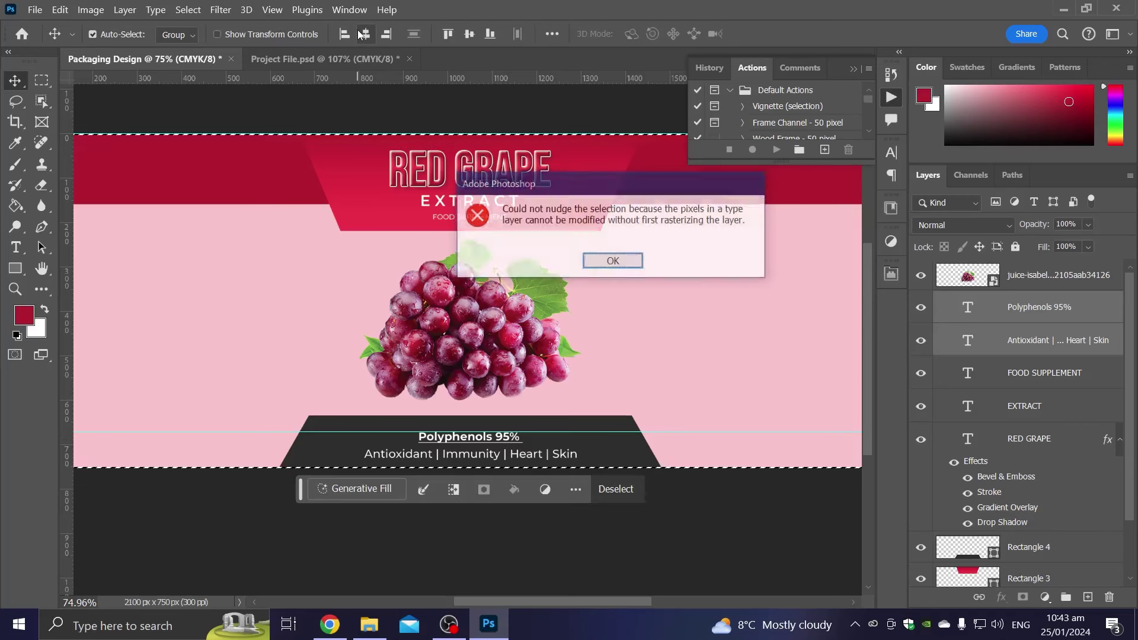
key("Return")
key("ctrl+d")
Nudge the text block up and align a guide with the dark panel's bottom edge
key("Up")
key("Up")
key("Up")
key("Up")
key("Up")
key("Up")
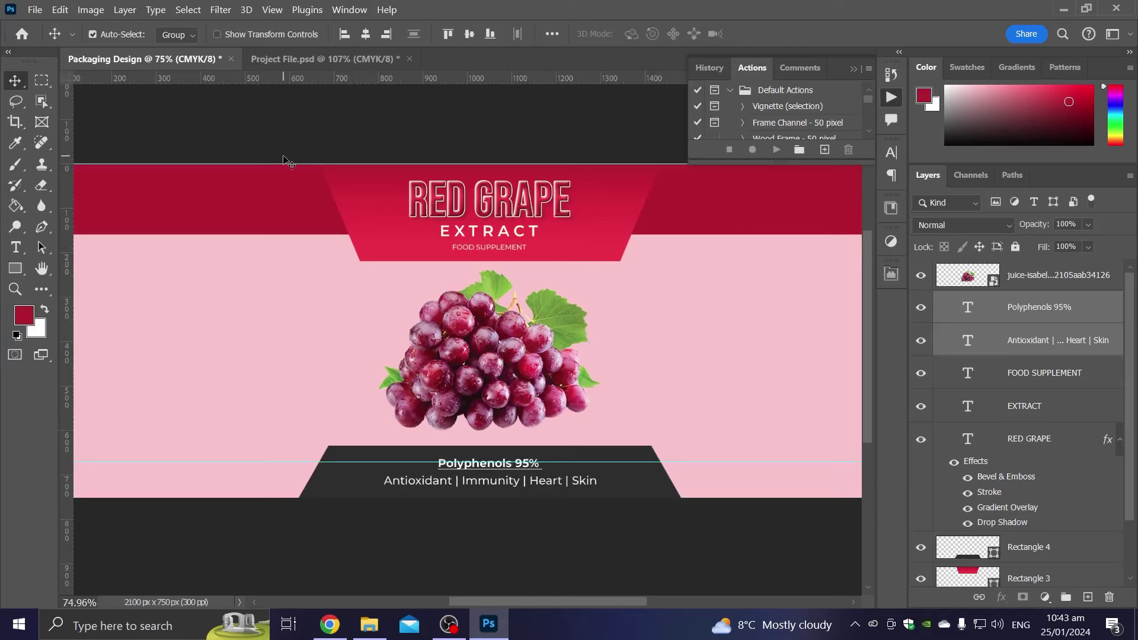
scroll(439, 430, "up", 3, "alt")
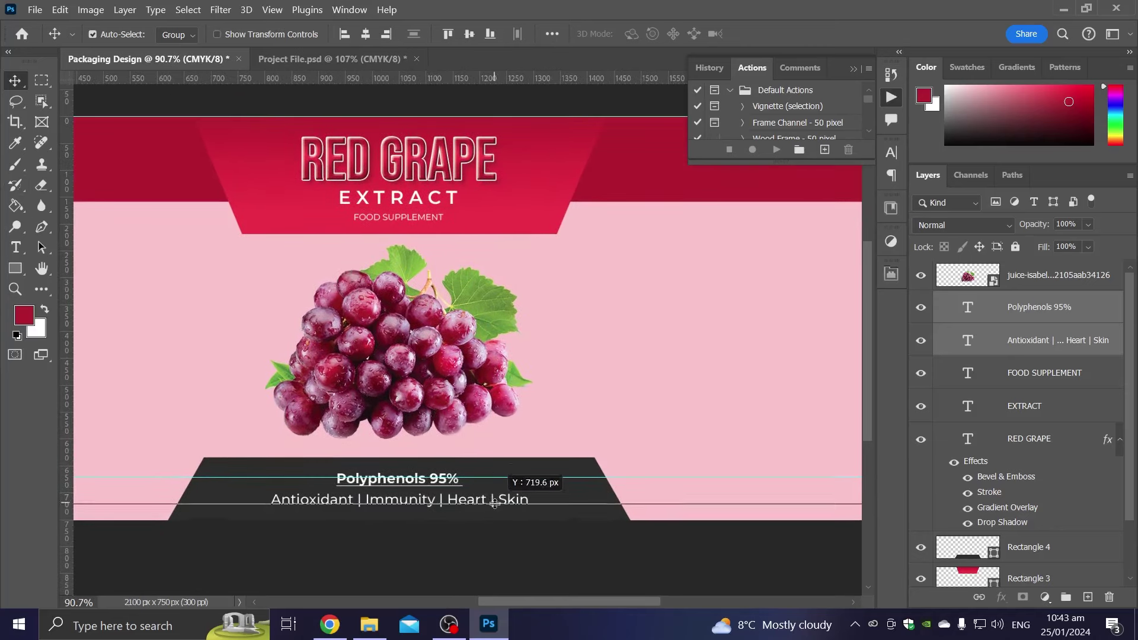
left_click_drag(495, 476, 534, 521)
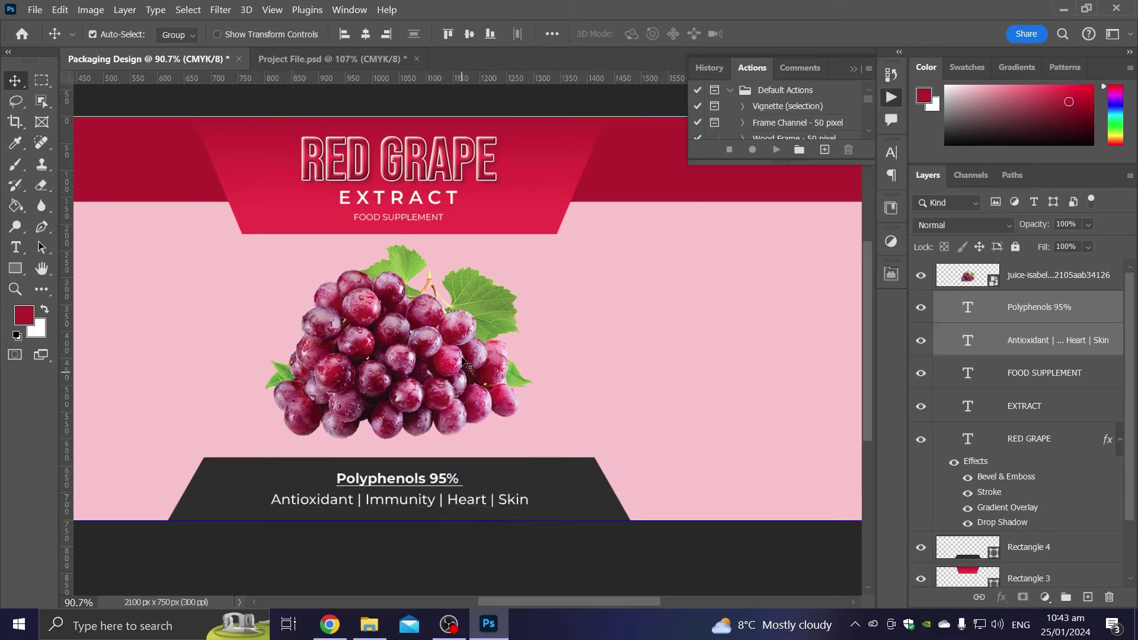
left_click(15, 268)
Draw a tall rectangle right of the grapes, round it into a capsule, and stack it above the grapes
left_click_drag(614, 256, 658, 400)
left_click_drag(727, 261, 820, 262)
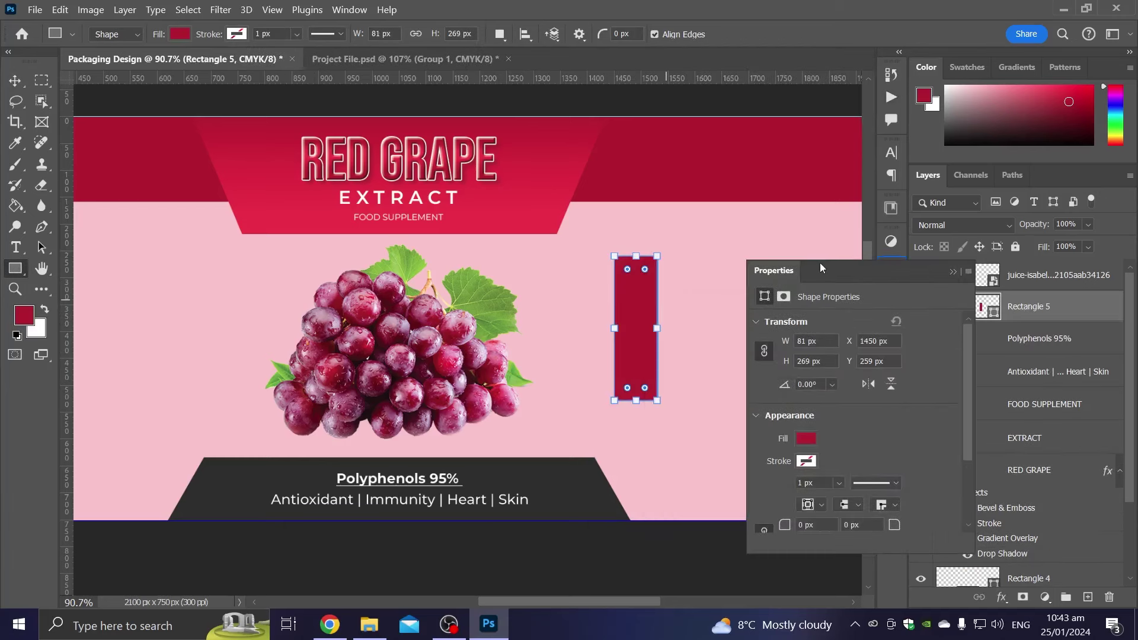
left_click_drag(649, 273, 640, 282)
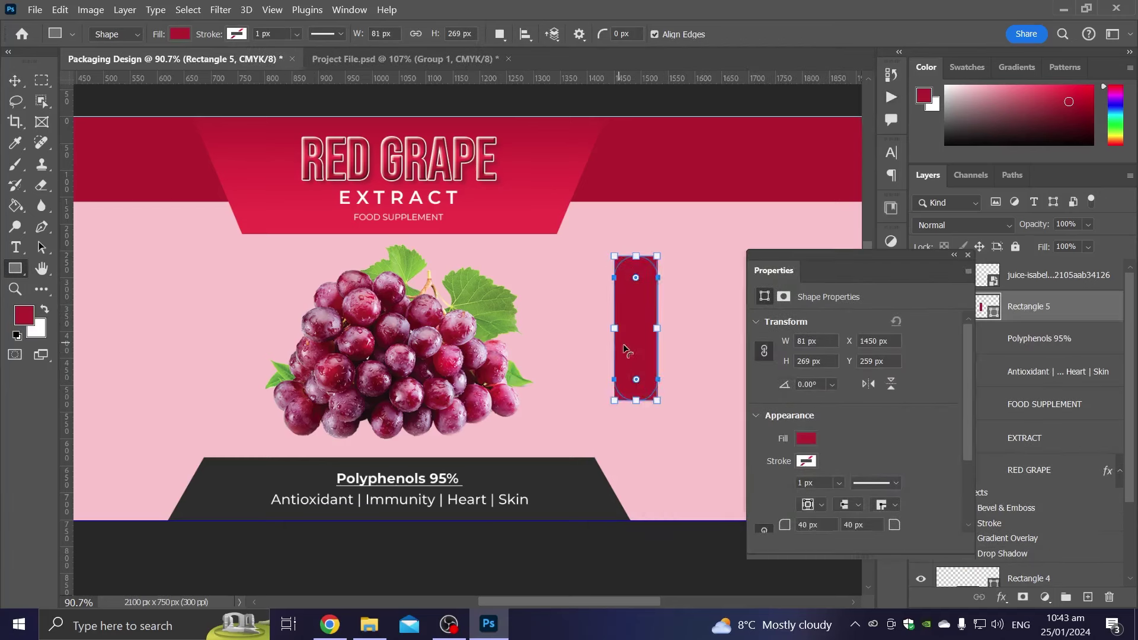
left_click_drag(1036, 309, 1033, 259)
left_click_drag(1029, 298, 1027, 265)
key("ctrl+bracketright")
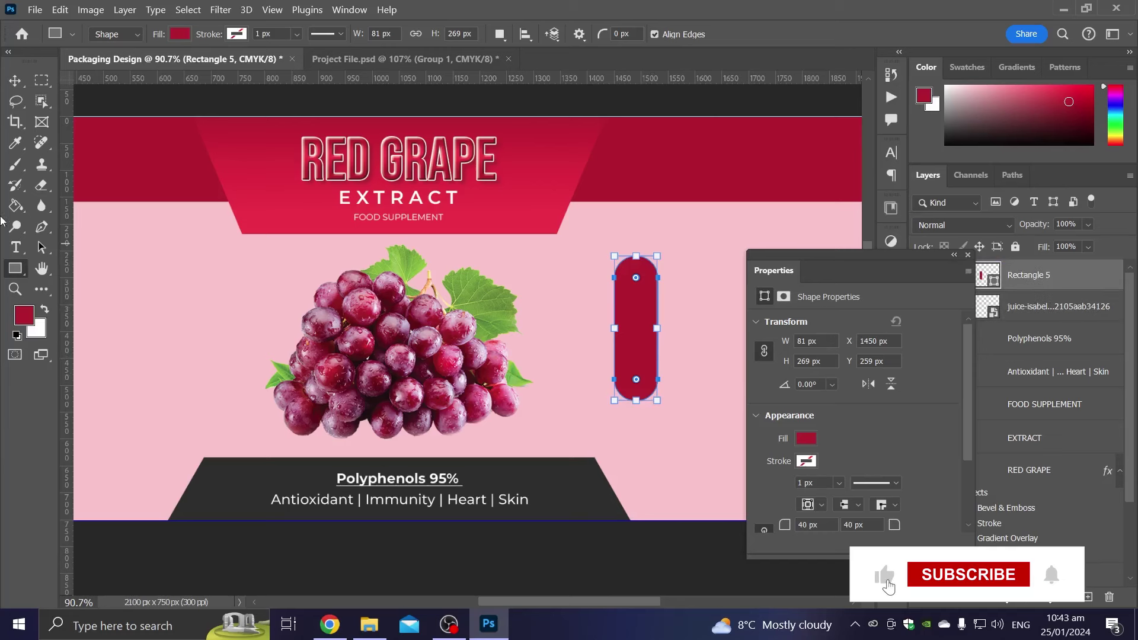
Give the capsule a red gradient fill and narrow it to about 82.72% width
left_click(180, 34)
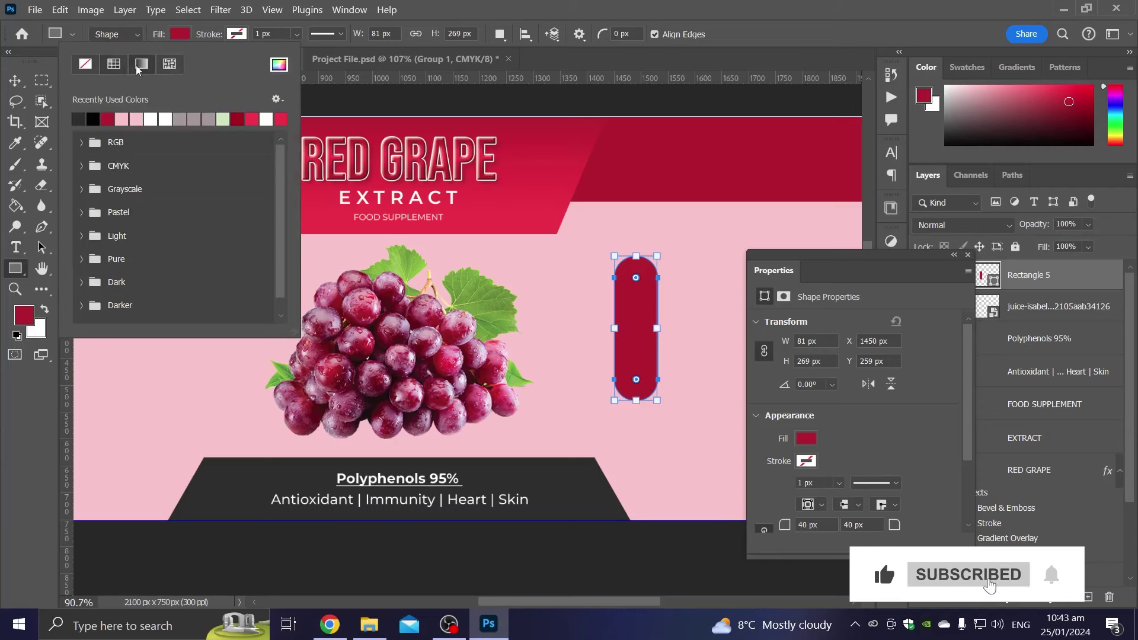
left_click(141, 64)
left_click(79, 119)
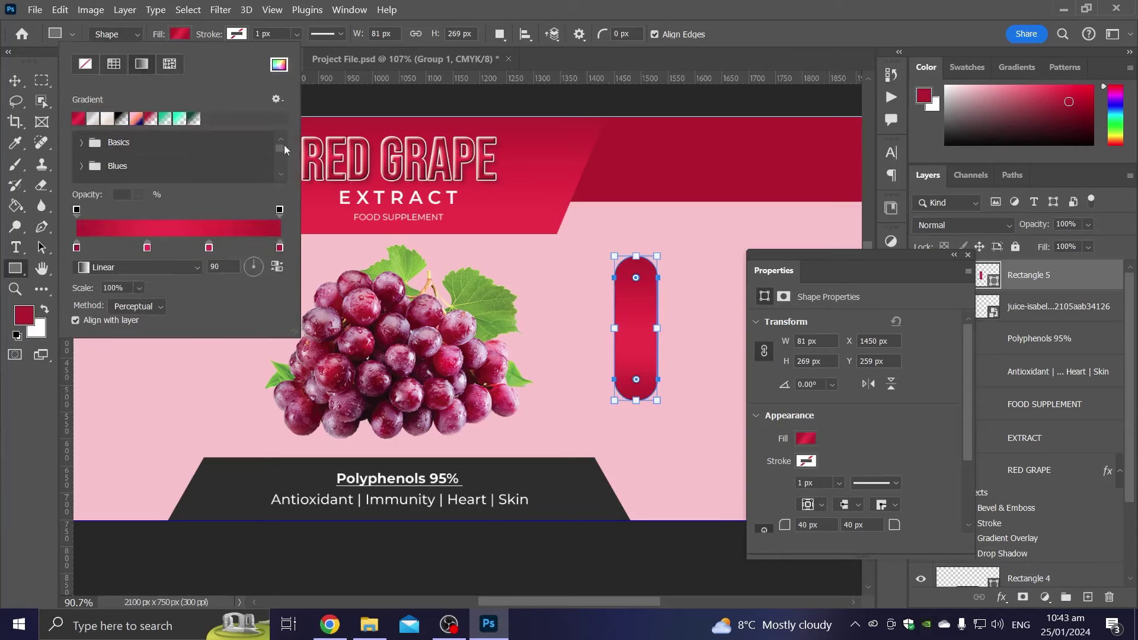
left_click(24, 88)
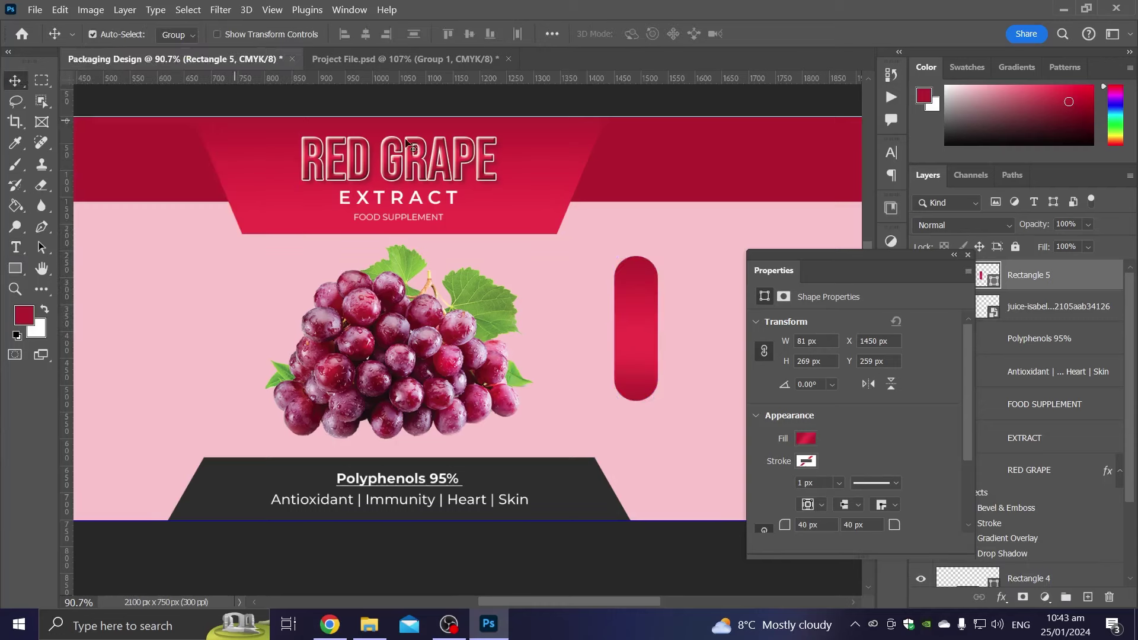
key("ctrl+t")
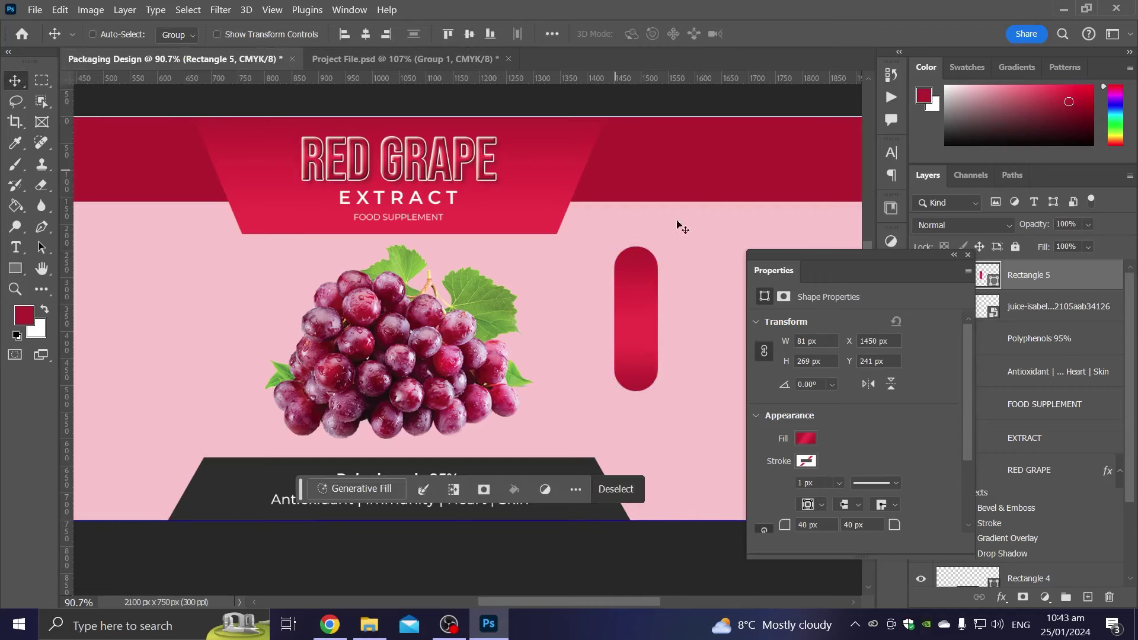
scroll(688, 300, "up", 2)
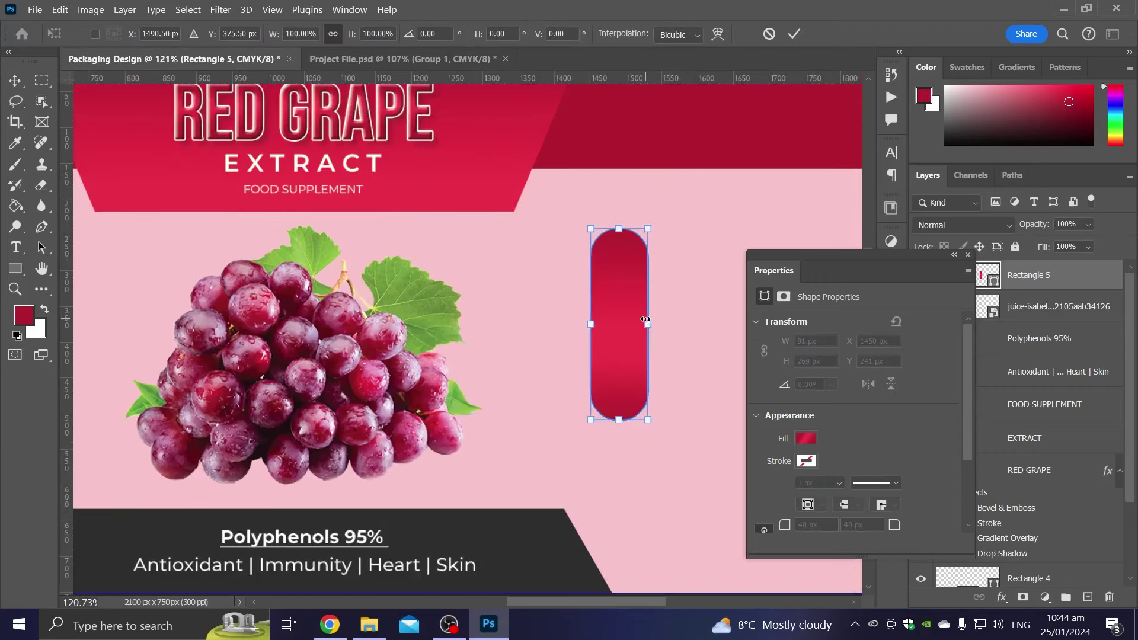
left_click_drag(646, 319, 621, 329)
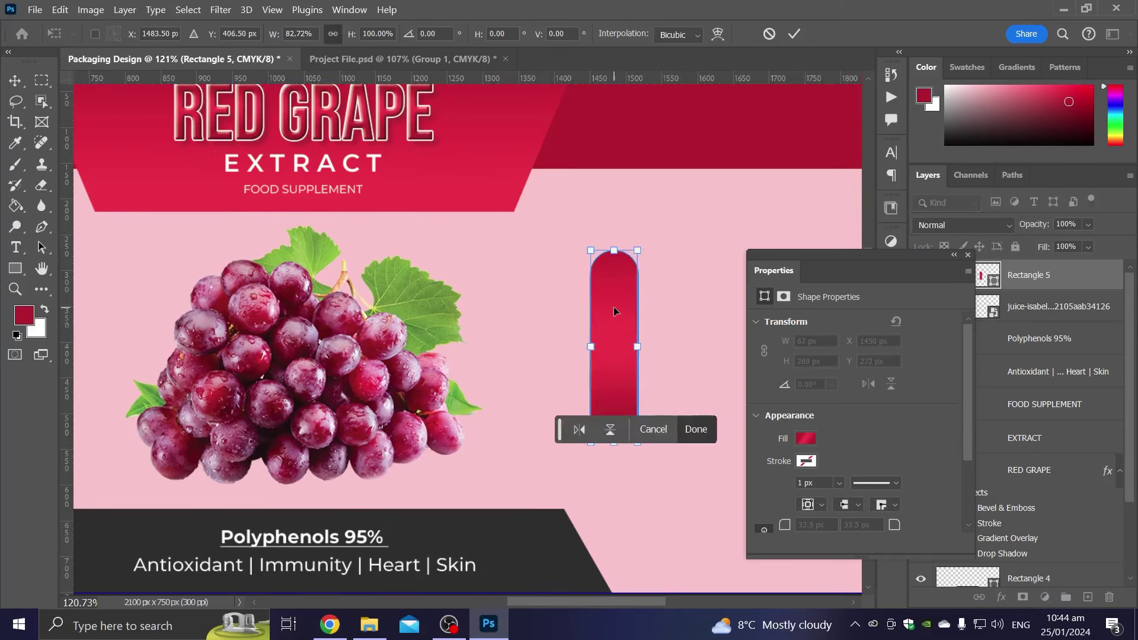
key("Return")
Paste the vertical 90 Capsules text and scale it onto the red capsule
key("ctrl+v")
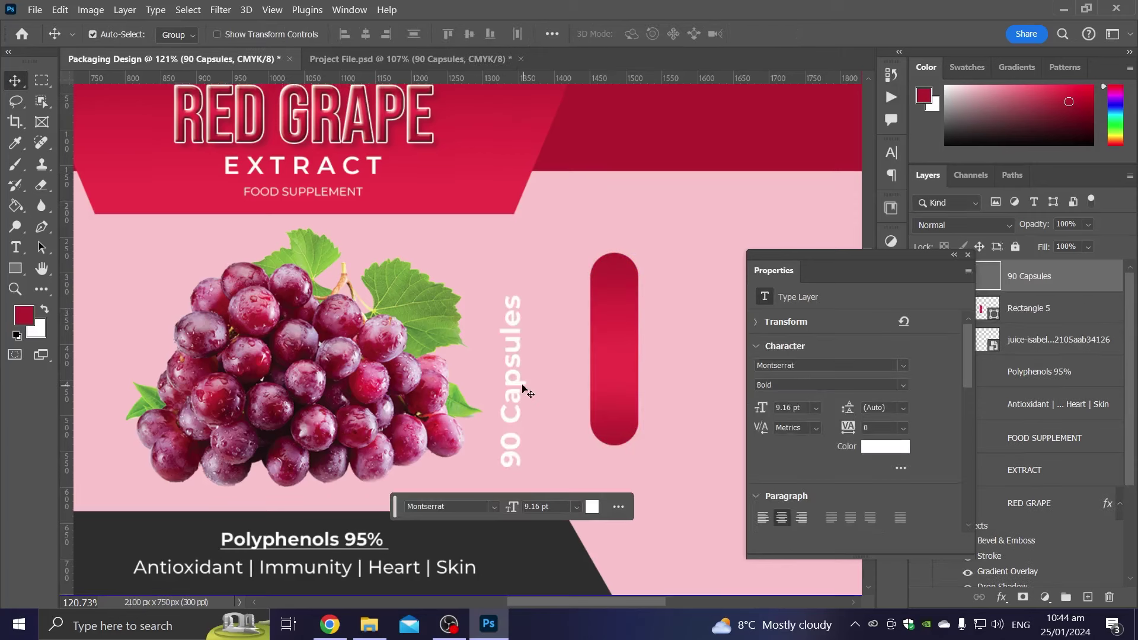
key("ctrl+t")
left_click_drag(517, 370, 617, 339)
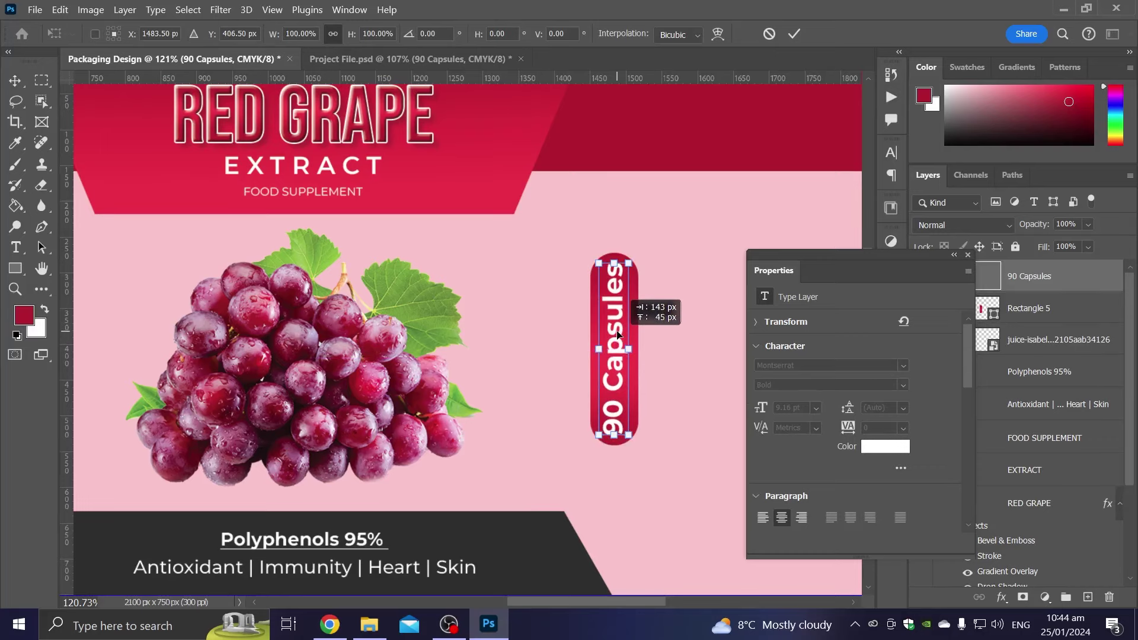
left_click_drag(628, 263, 624, 292)
scroll(644, 324, "up", 1)
key("Return")
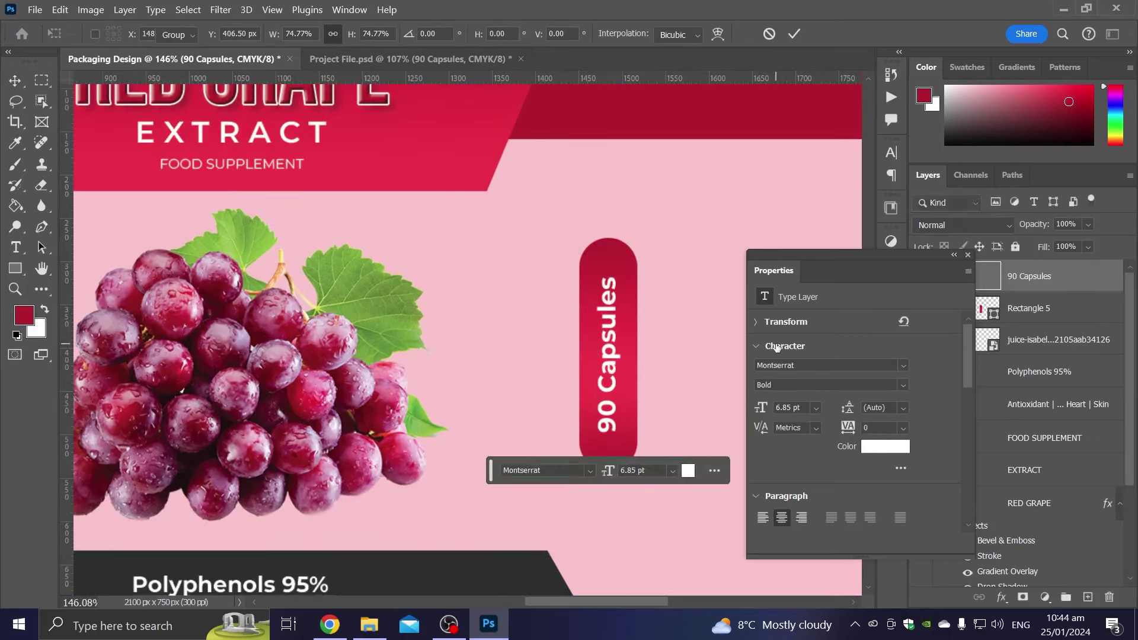
key("ctrl+0")
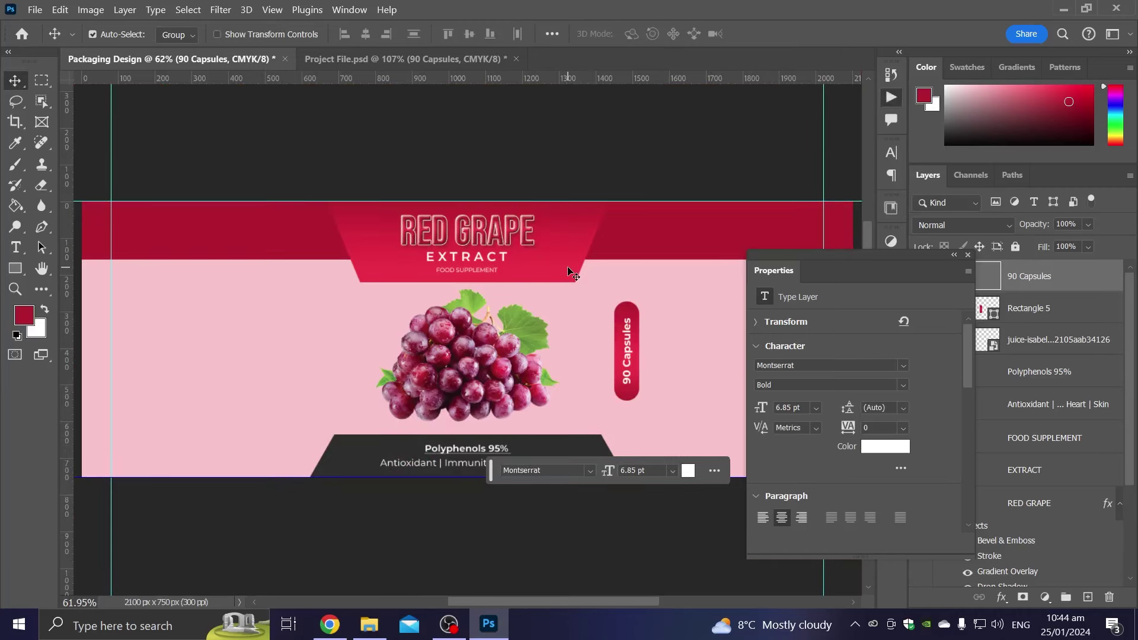
Shift the capsule shape slightly left toward the grapes
left_click(1017, 313)
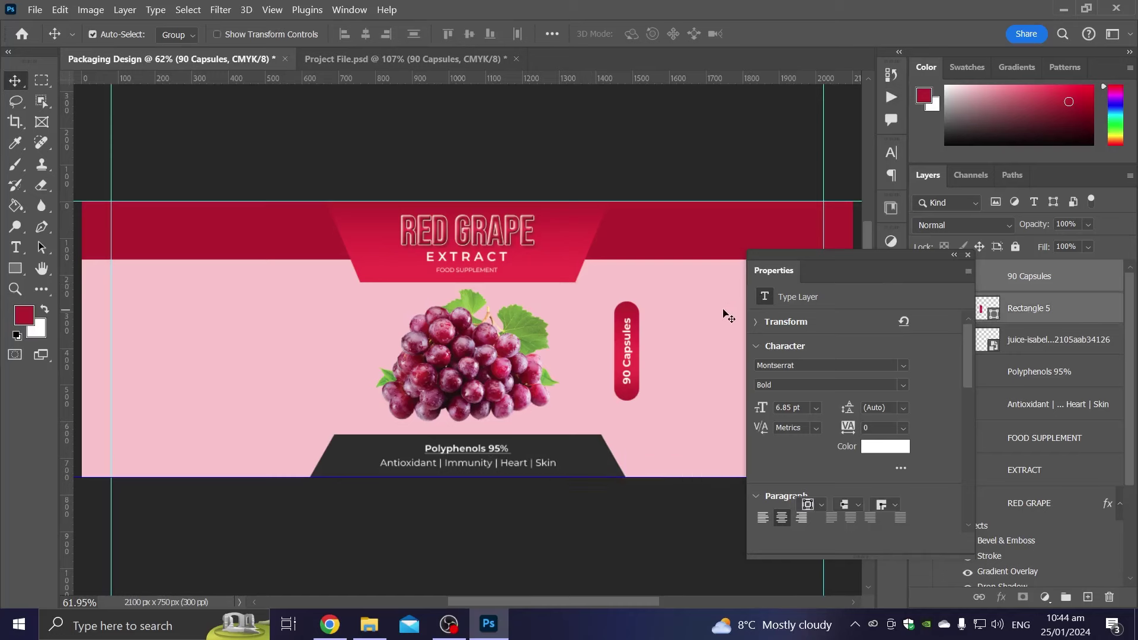
key("ctrl+t")
scroll(646, 338, "up", 1)
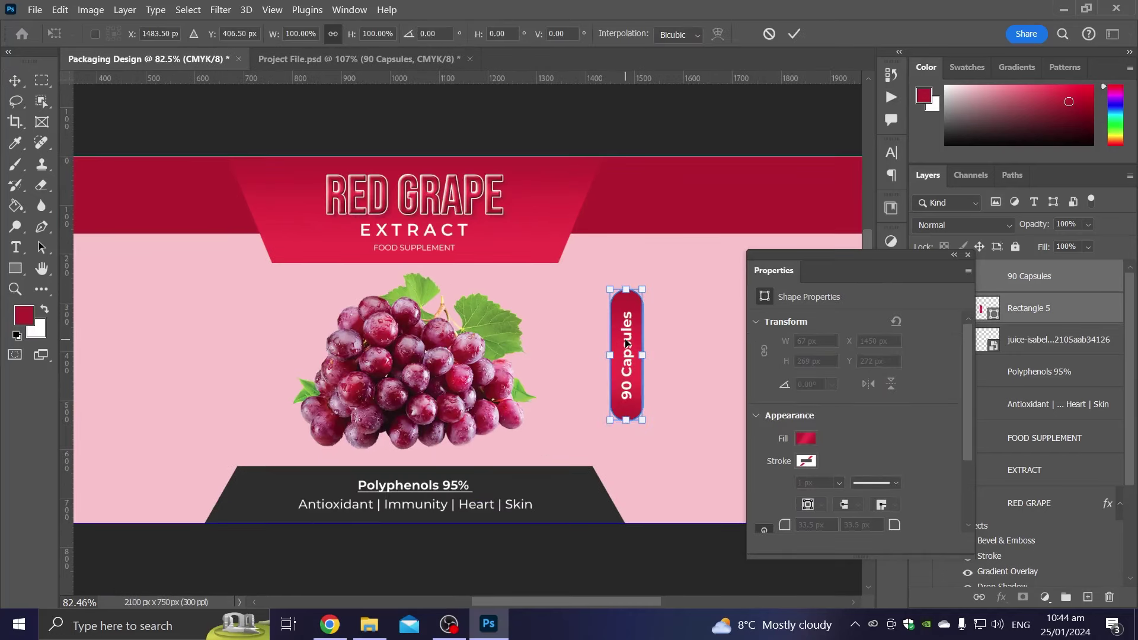
left_click_drag(613, 345, 604, 347)
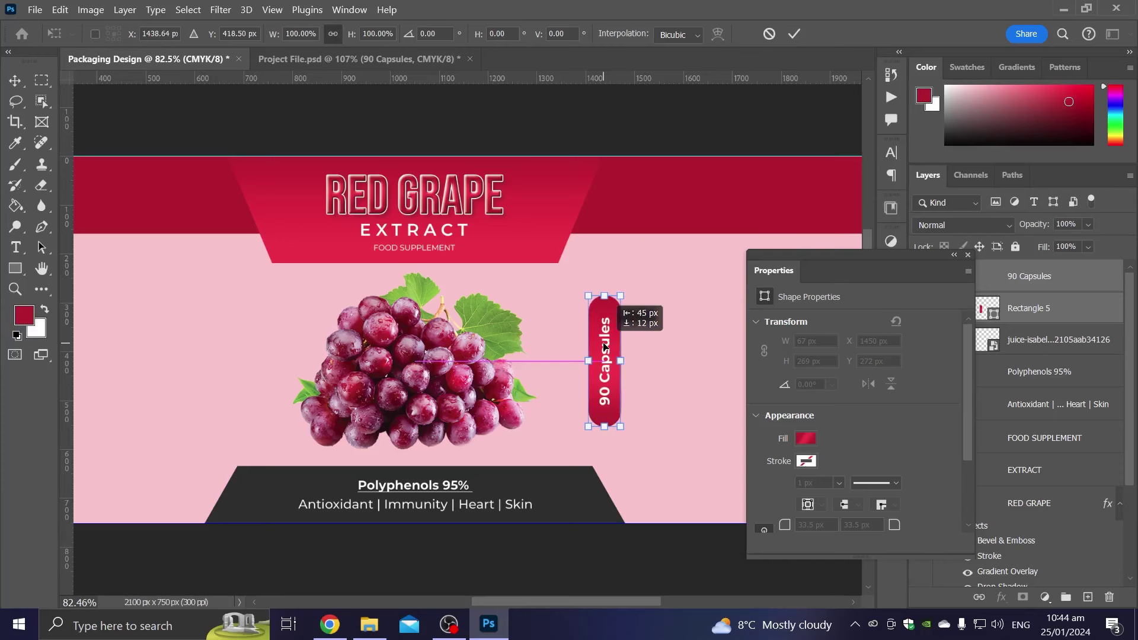
key("Return")
scroll(605, 348, "down", 1)
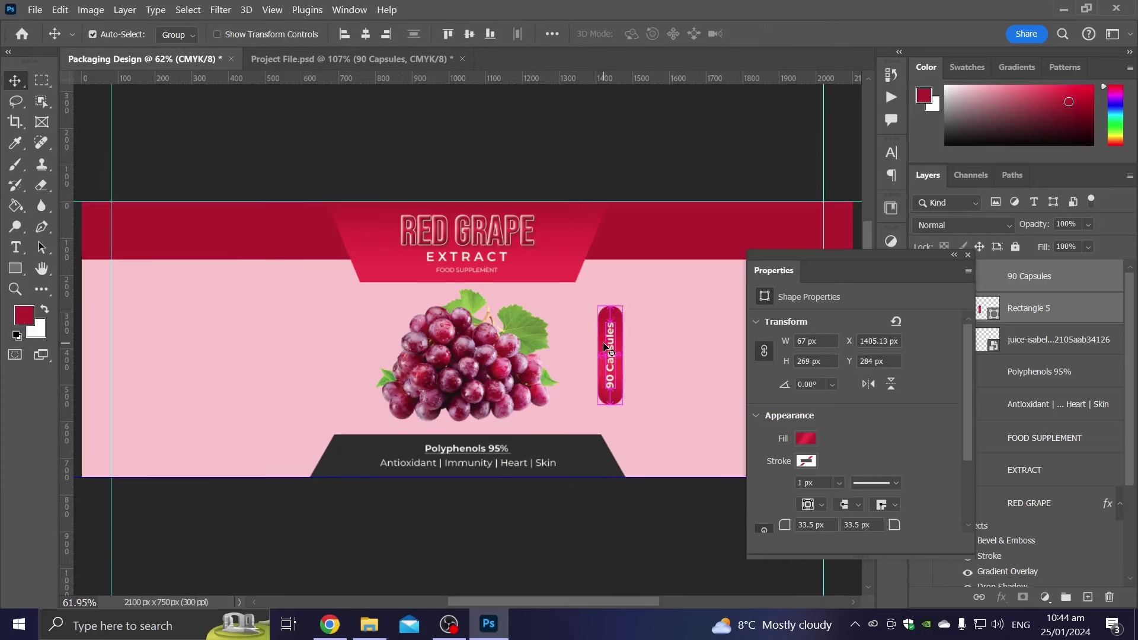
Add the italic "500 mg/ serving" text, scaled down into the top banner
key("t")
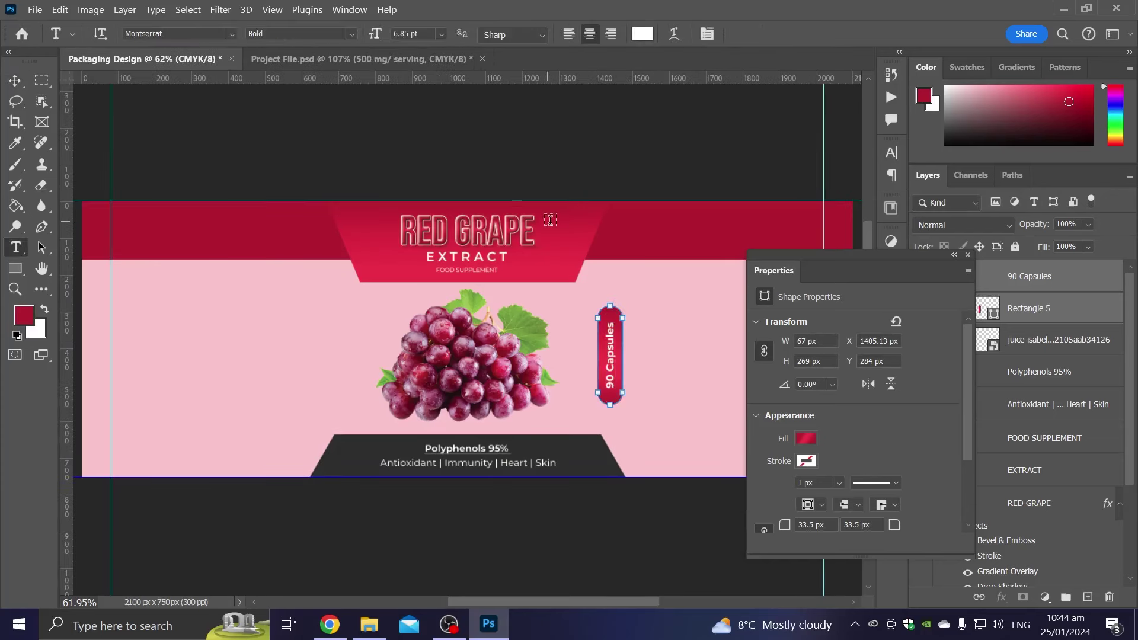
left_click(606, 232)
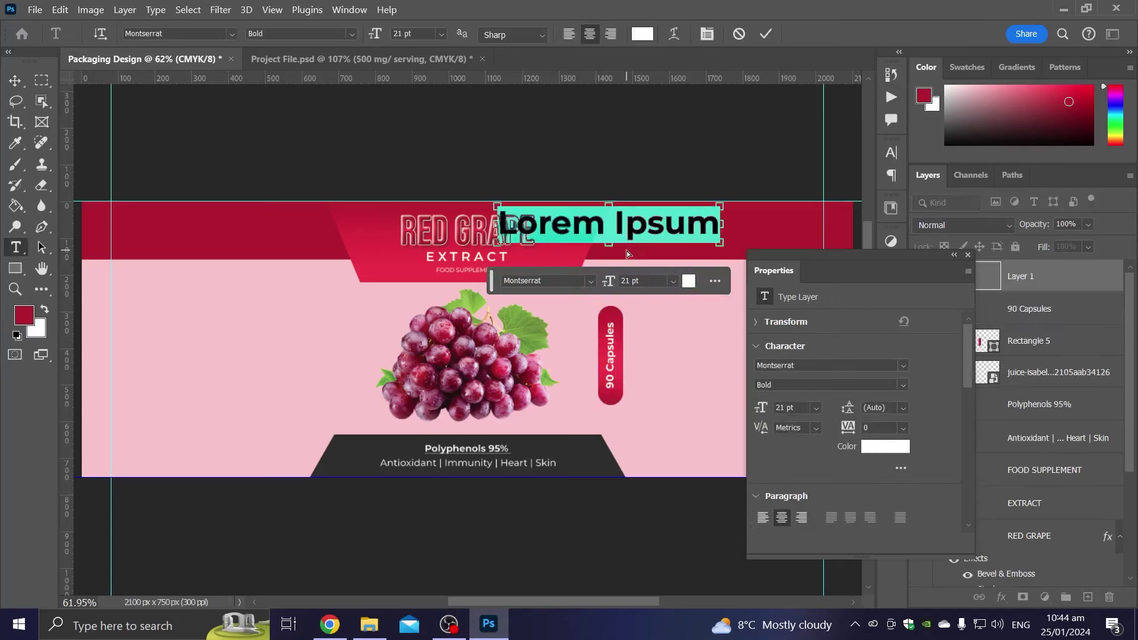
type("500 mg/ serving")
left_click(15, 80)
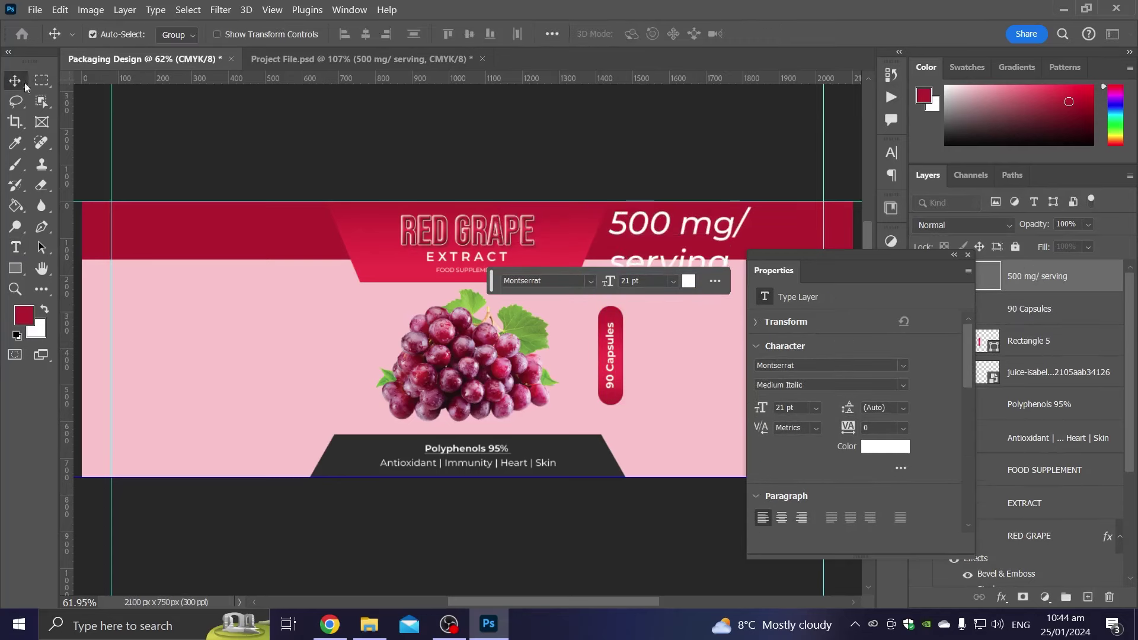
key("ctrl+t")
scroll(769, 203, "up", 1)
mouse_move(761, 200)
left_mouse_down()
mouse_move(637, 267)
mouse_move(591, 261)
mouse_move(599, 239)
left_mouse_up()
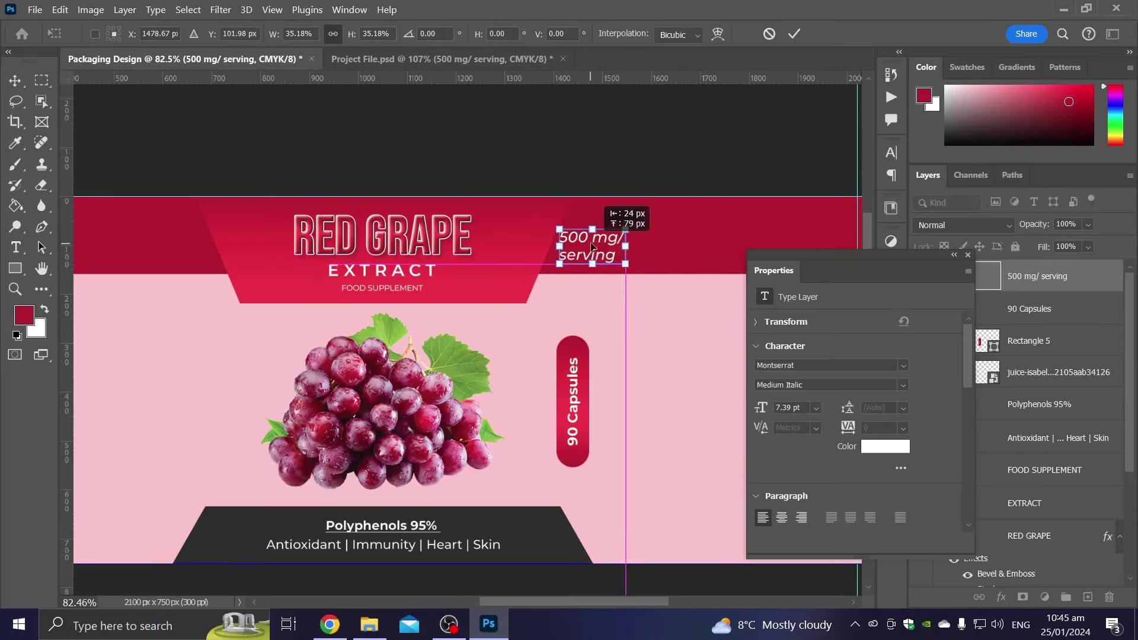
key("Return")
Paste the Nutrition Facts panel at the label's right end, vertically centred on the canvas
scroll(610, 249, "down", 1)
scroll(611, 249, "up", 1)
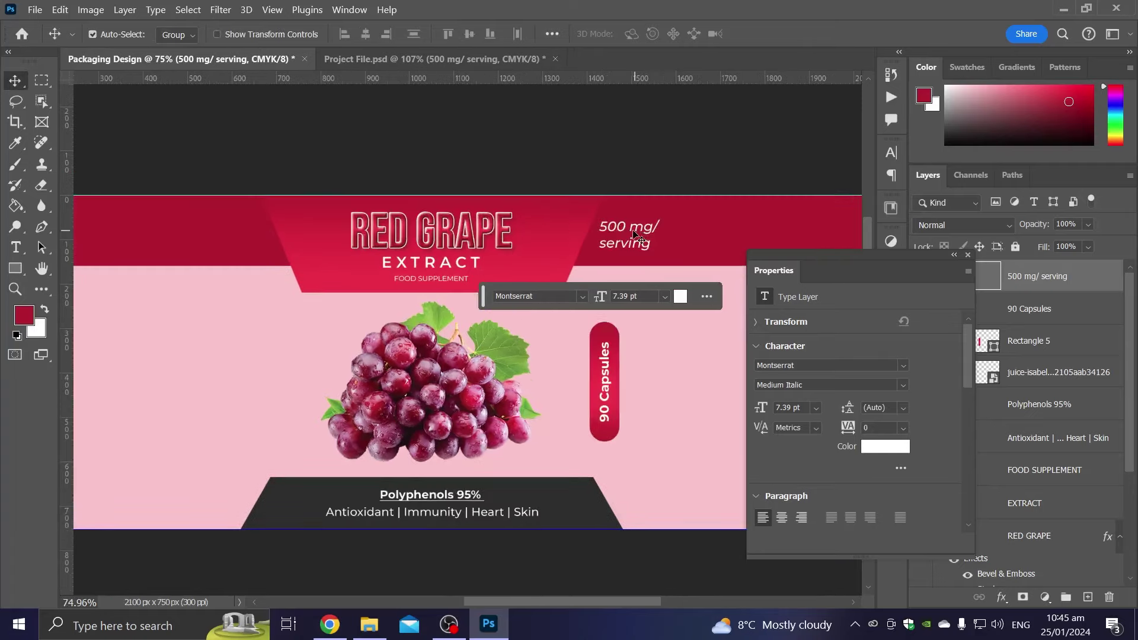
left_click_drag(611, 249, 433, 224)
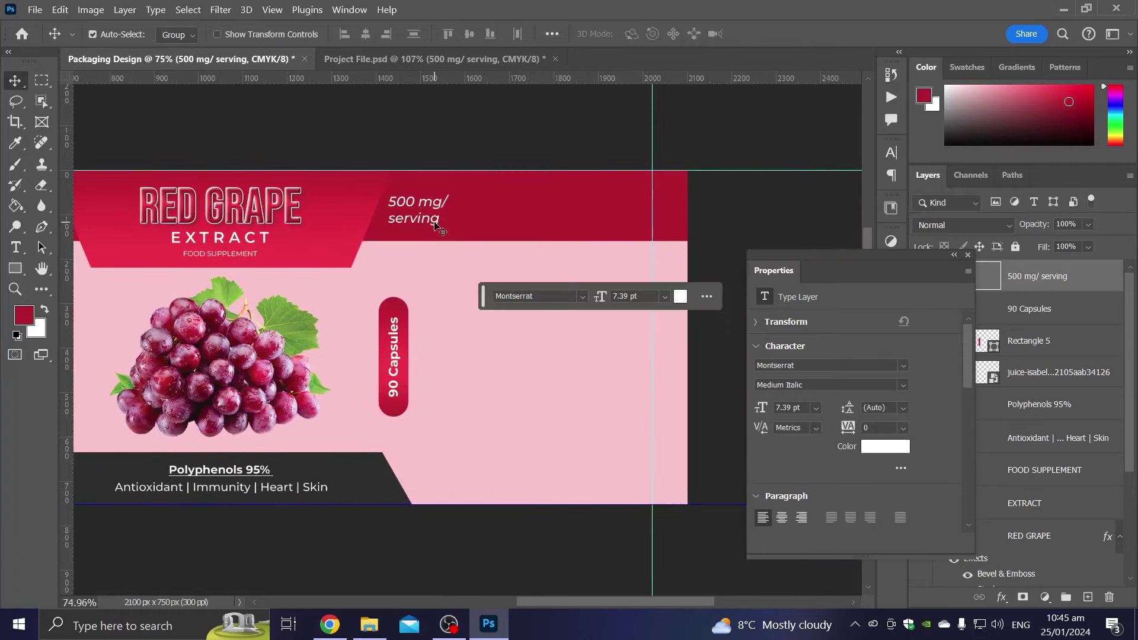
key("ctrl+v")
left_click_drag(362, 282, 749, 317)
key("ctrl+a")
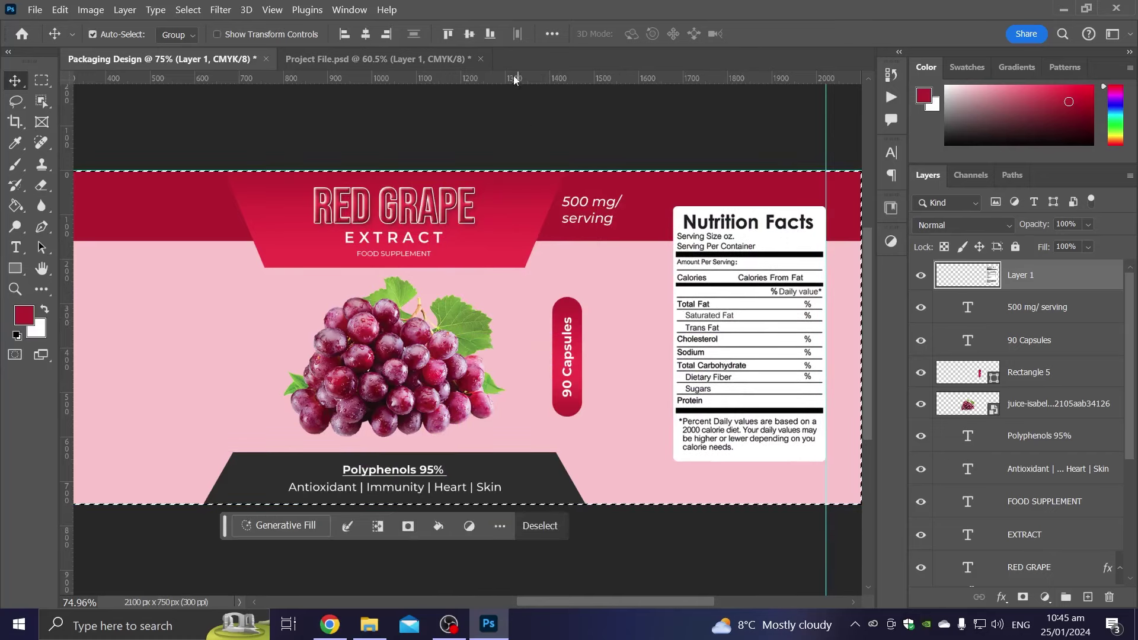
left_click(469, 34)
key("ctrl+d")
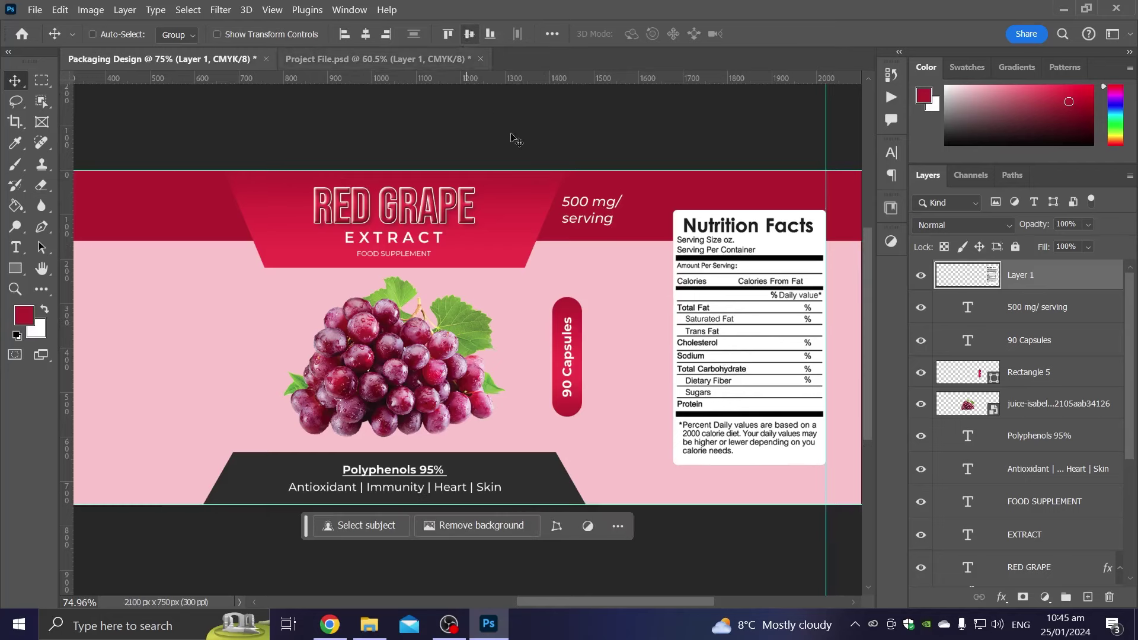
scroll(514, 139, "down", 3)
scroll(533, 335, "up", 2)
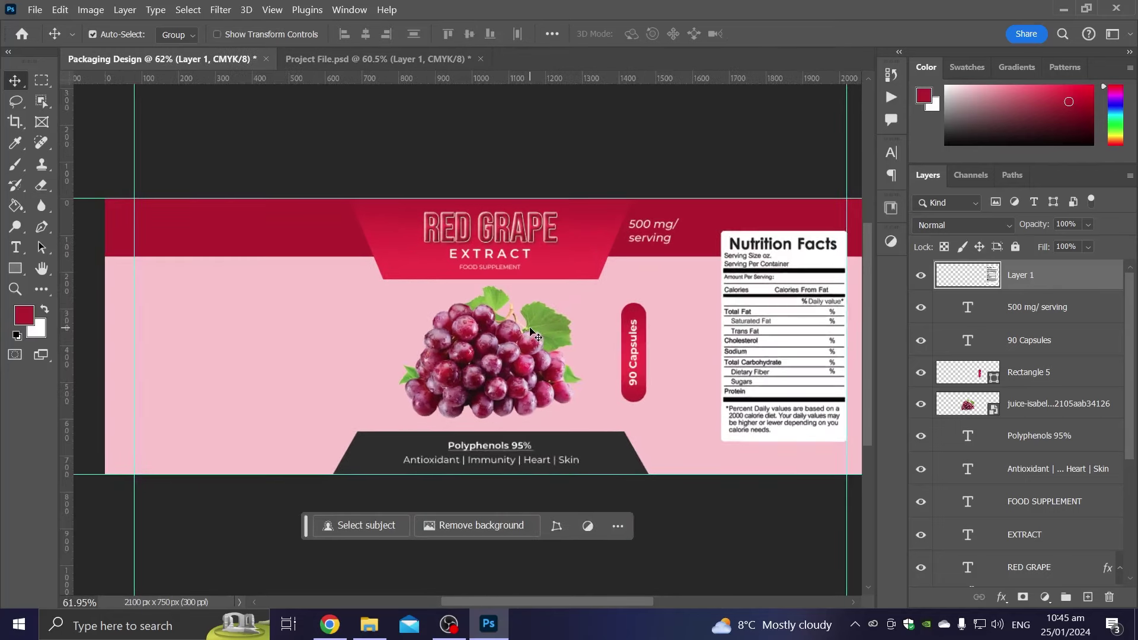
Place the pasted info block in the pink left area, scaled up slightly
key("ctrl+v")
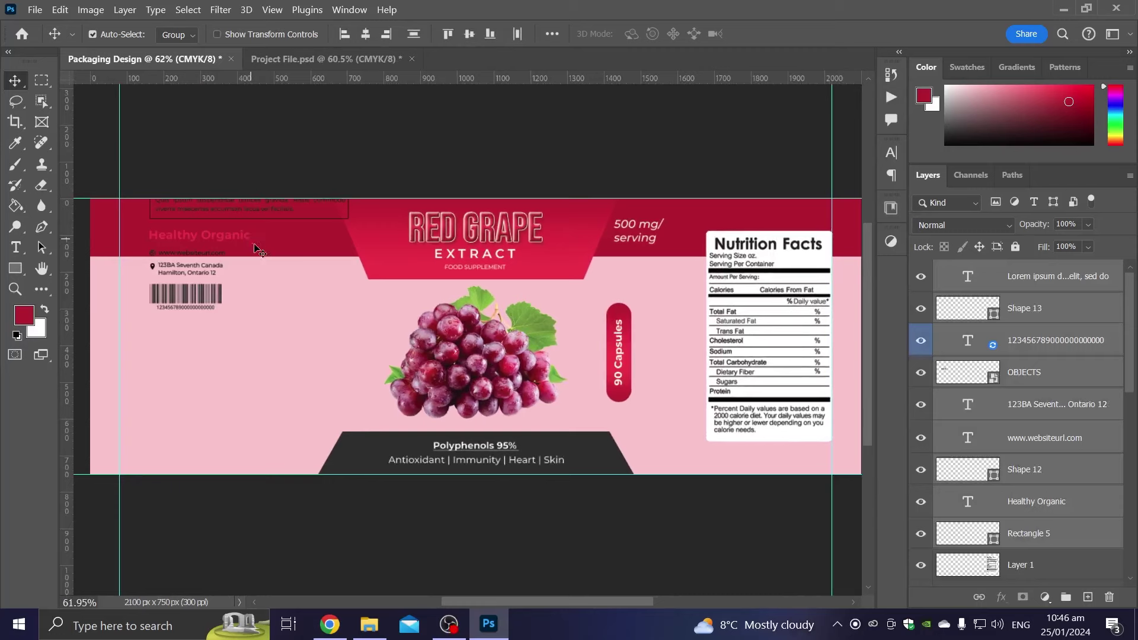
key("ctrl+t")
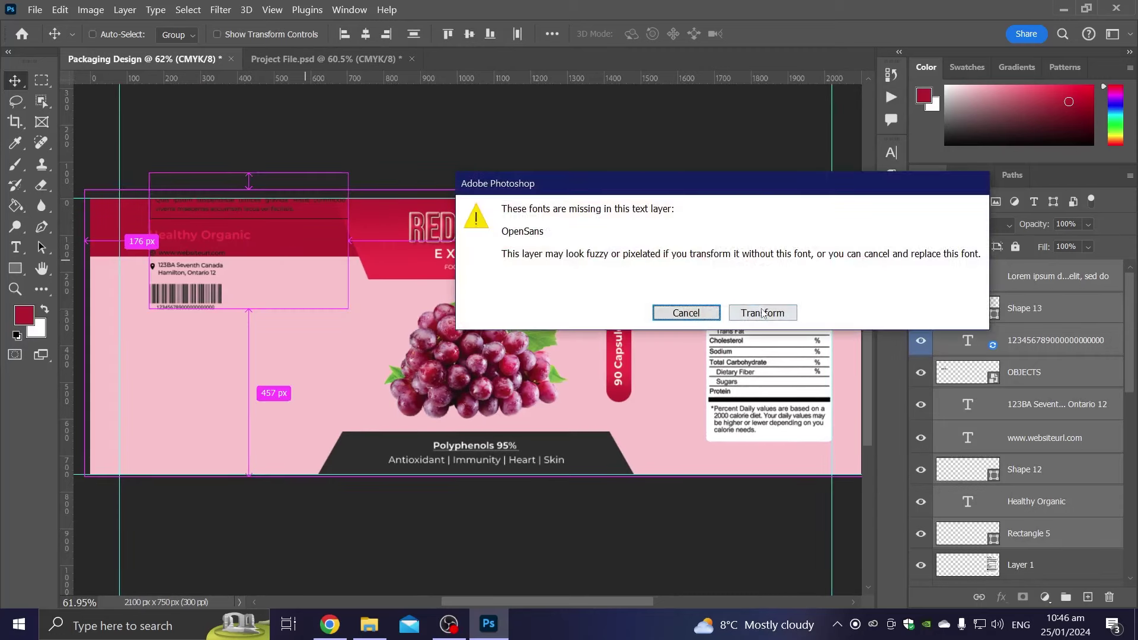
left_click(763, 313)
left_click_drag(274, 261, 249, 403)
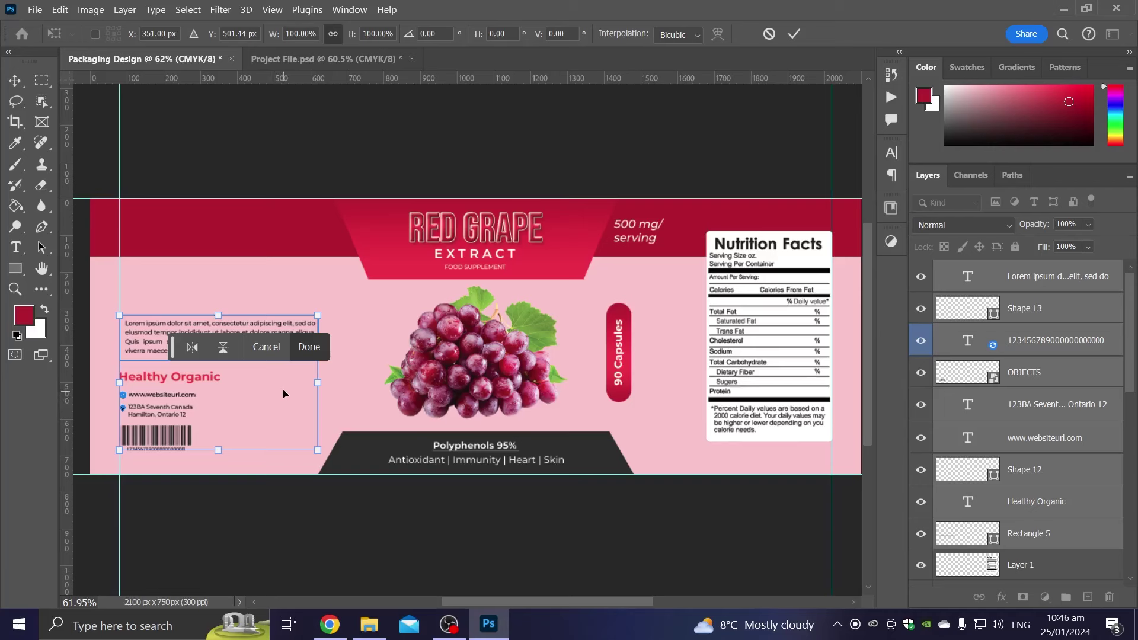
mouse_move(319, 383)
left_mouse_down()
mouse_move(343, 388)
mouse_move(284, 367)
left_mouse_up()
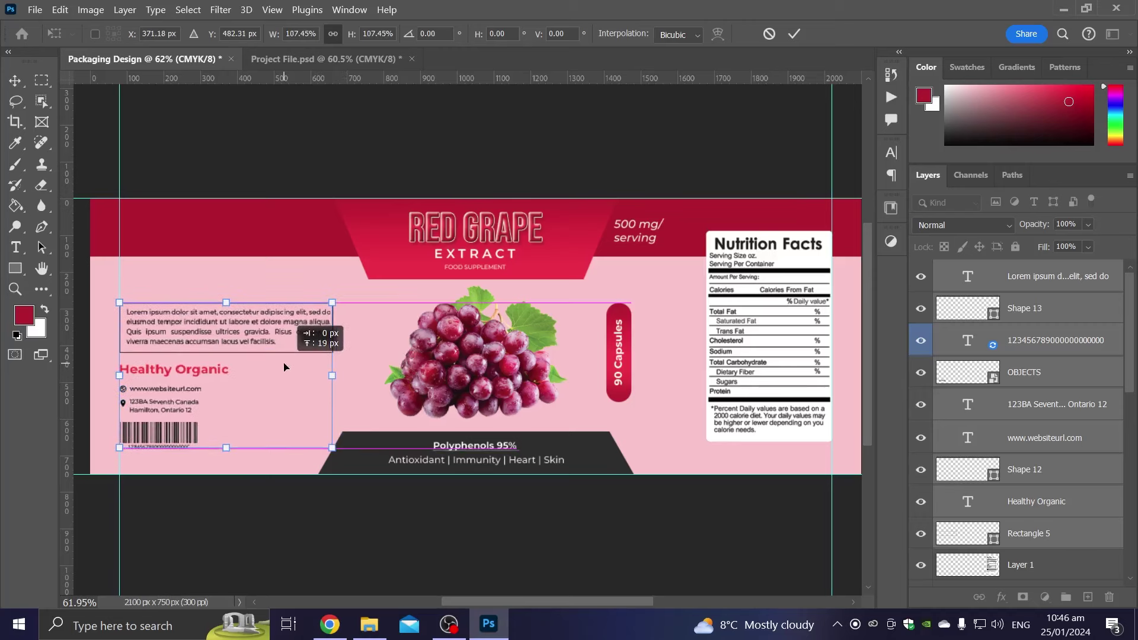
key("Return")
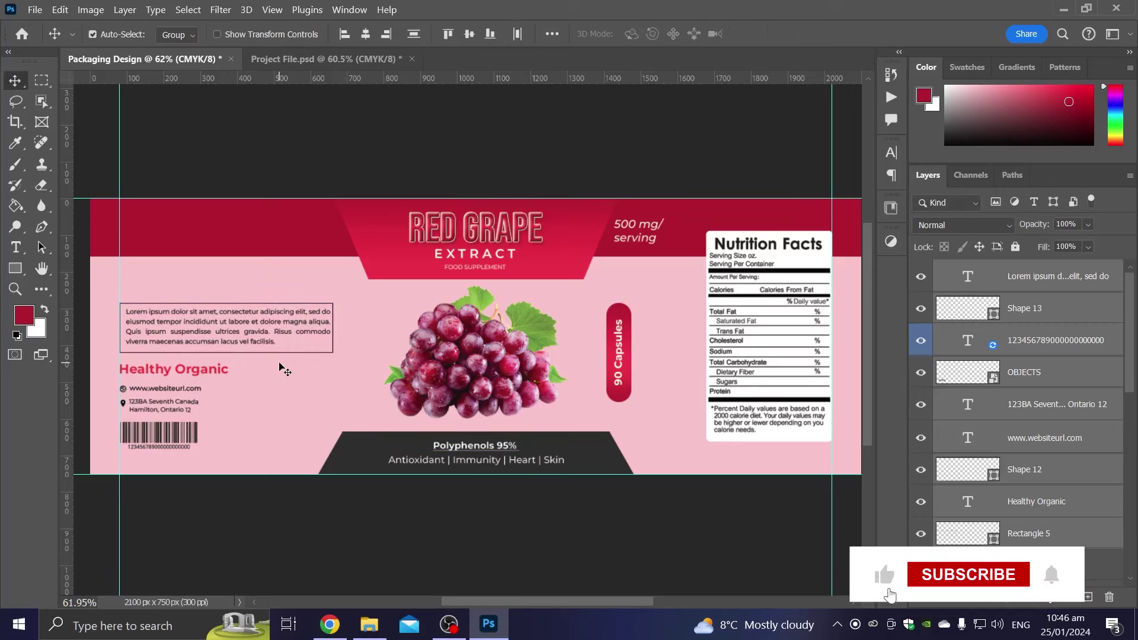
Duplicate the Lorem ipsum text box and move the copy above the original
key("ctrl+j")
key("ctrl+t")
scroll(229, 237, "up", 1)
mouse_move(228, 332)
left_mouse_down()
mouse_move(233, 218)
mouse_move(195, 291)
left_mouse_up()
Apply the copied text box's position and select the info panel layers down to Rectangle 5
key("Return")
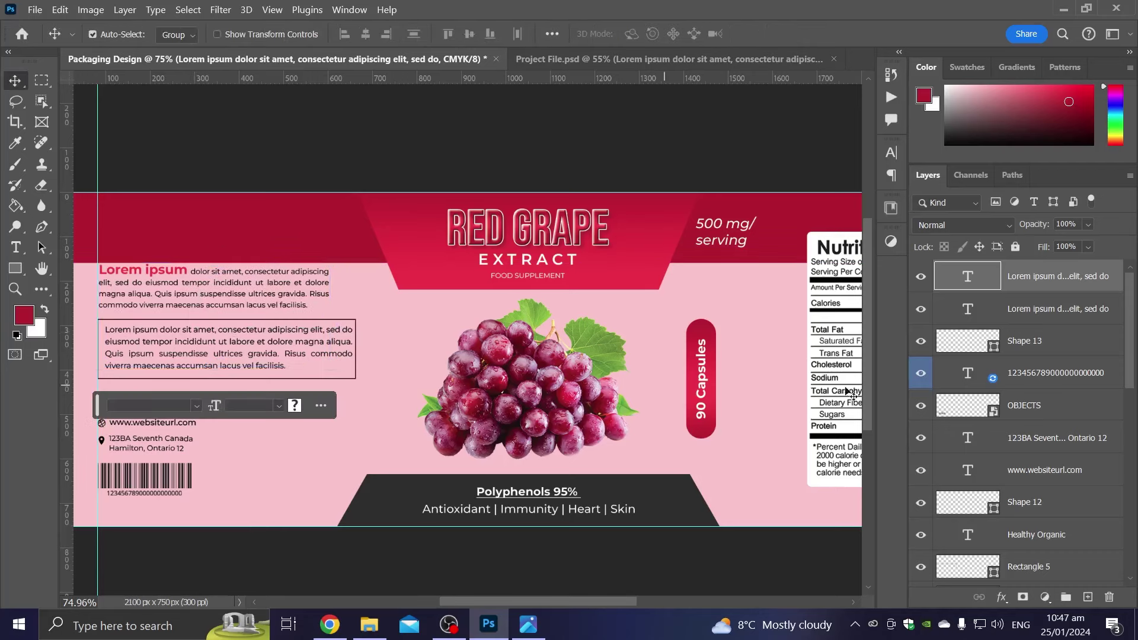
scroll(1018, 391, "down", 3)
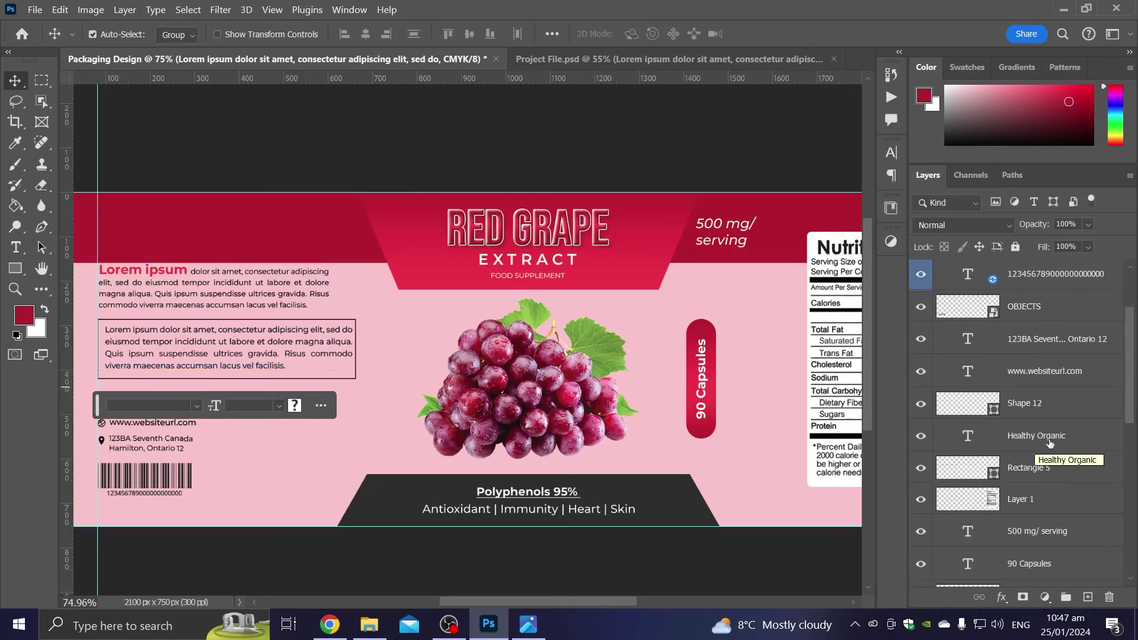
left_click(1048, 439, "shift")
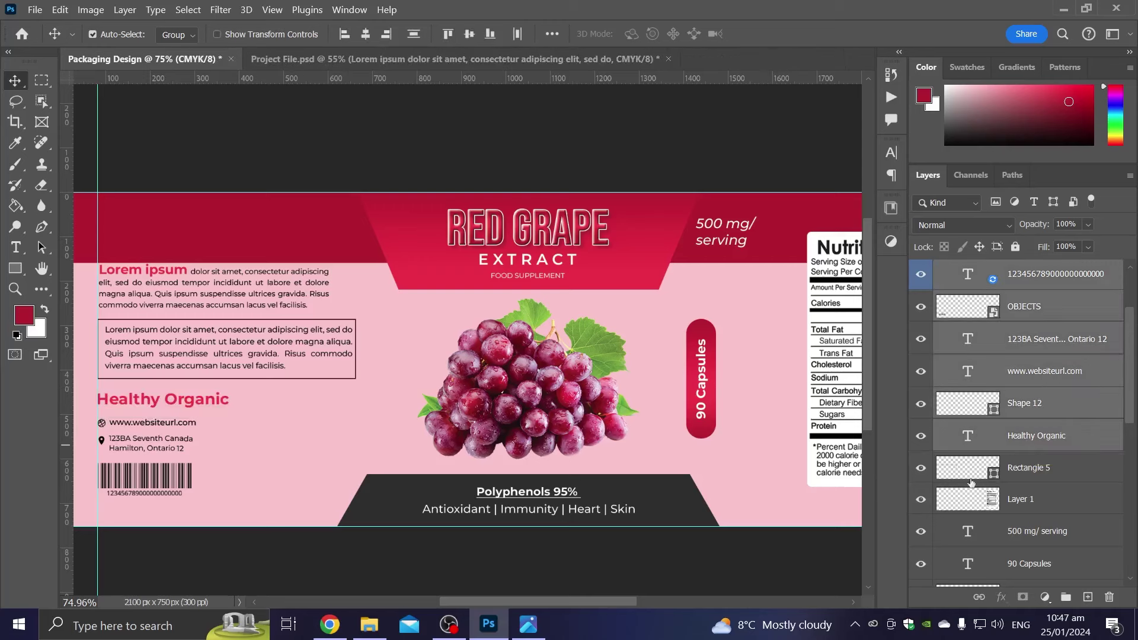
left_click(1021, 480, "ctrl")
left_click(921, 468)
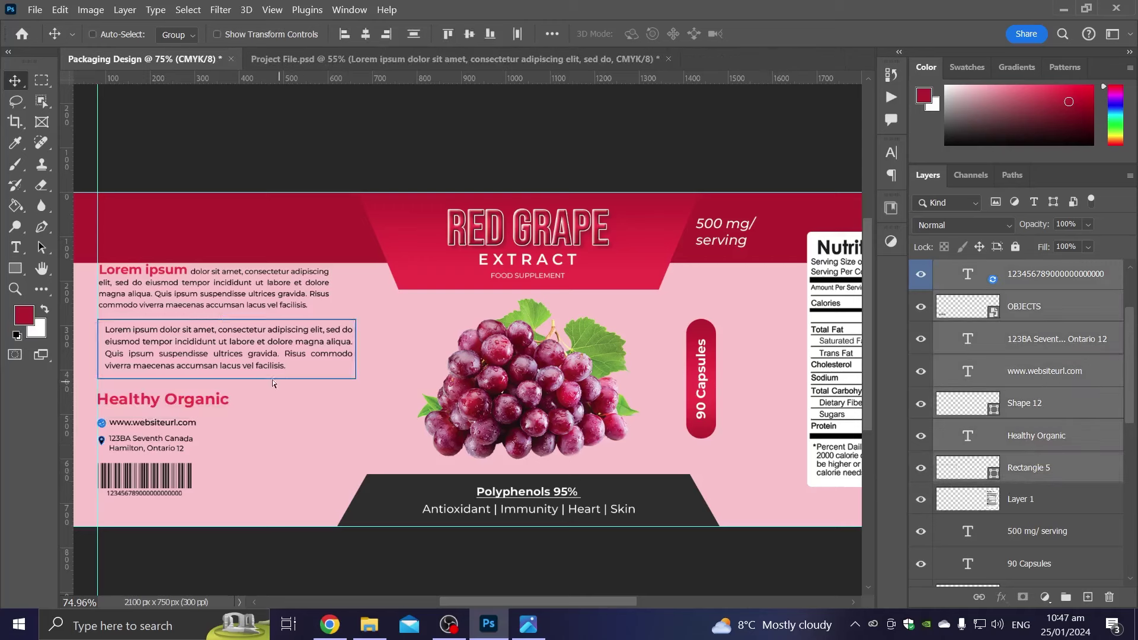
key("ctrl+t")
scroll(1078, 435, "up", 3)
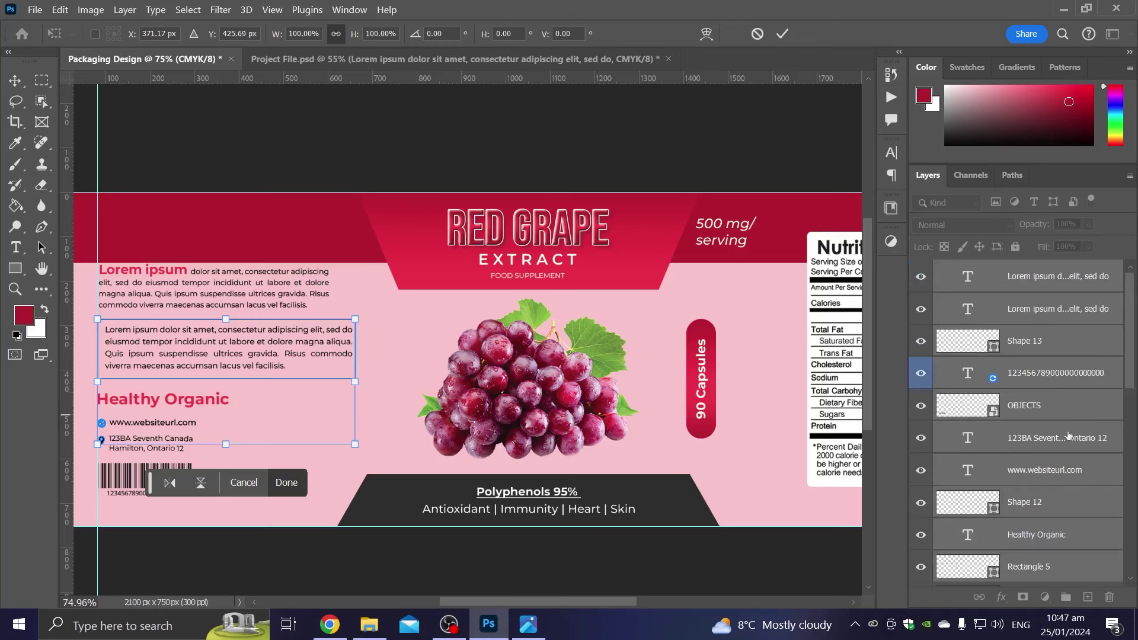
key("Return")
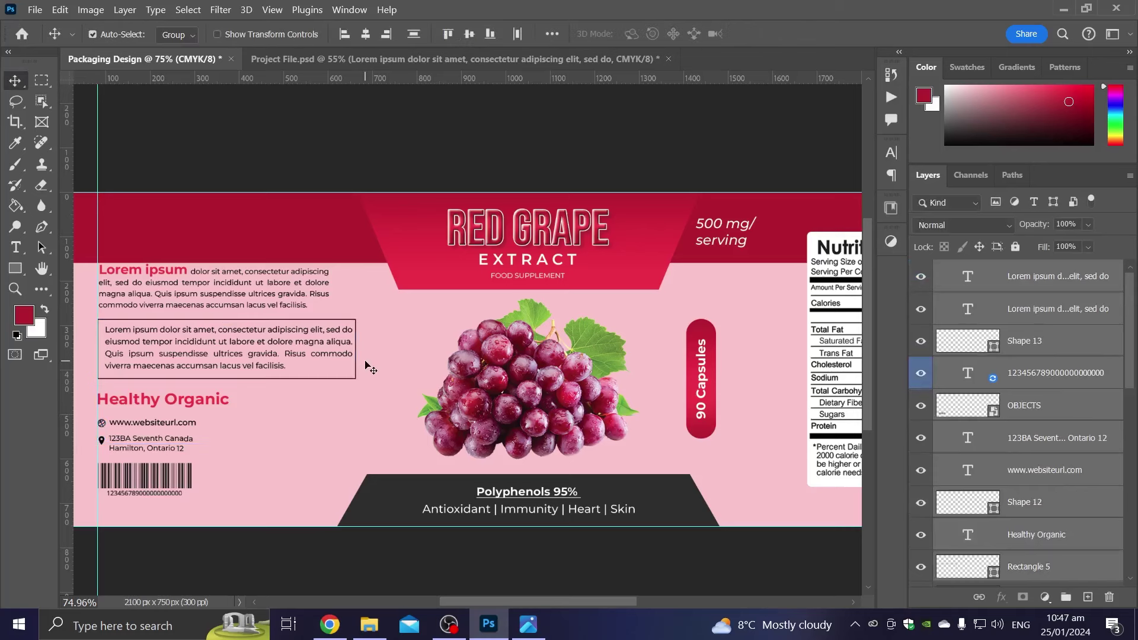
scroll(1048, 495, "down", 2)
Group the selected info panel layers and move the group slightly lower on the label
left_click(1065, 599)
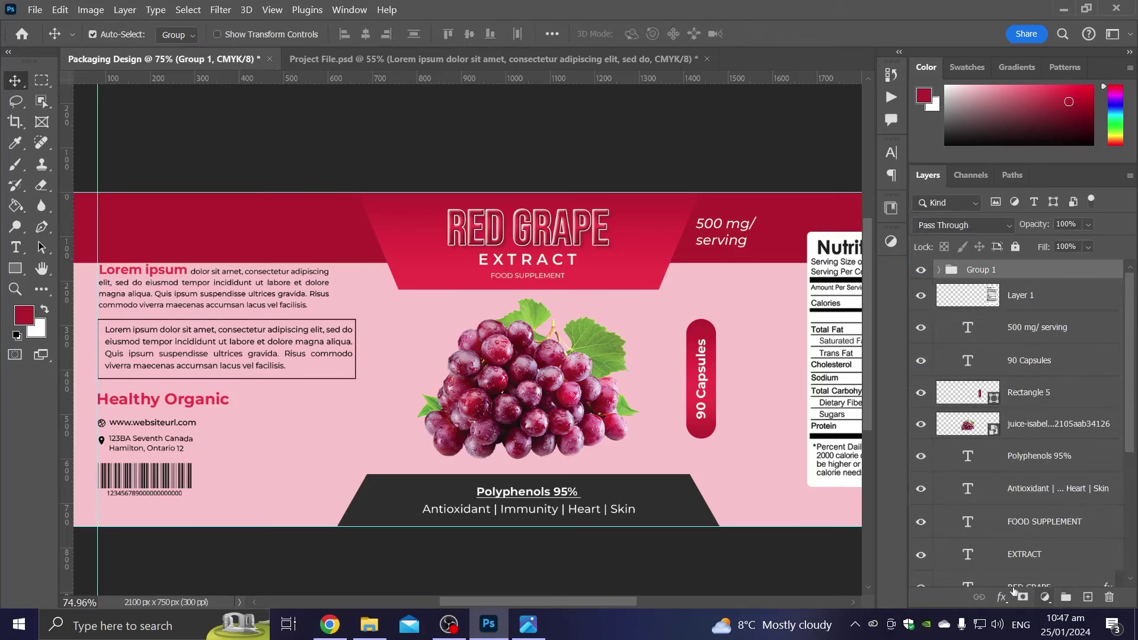
key("ctrl+t")
left_click(763, 314)
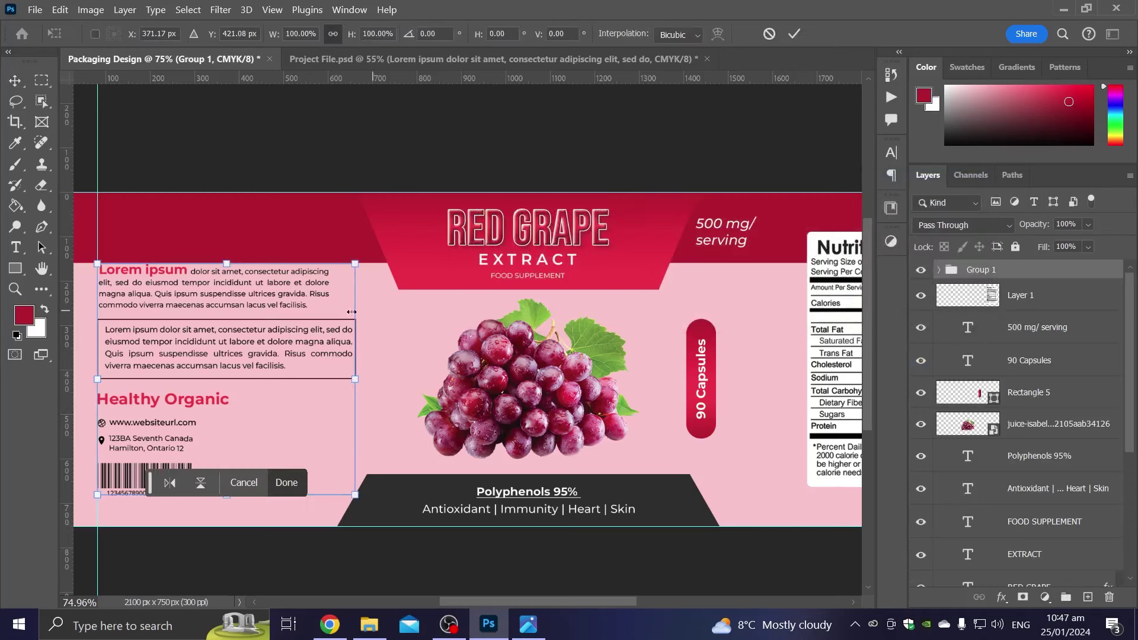
left_click_drag(276, 294, 268, 312)
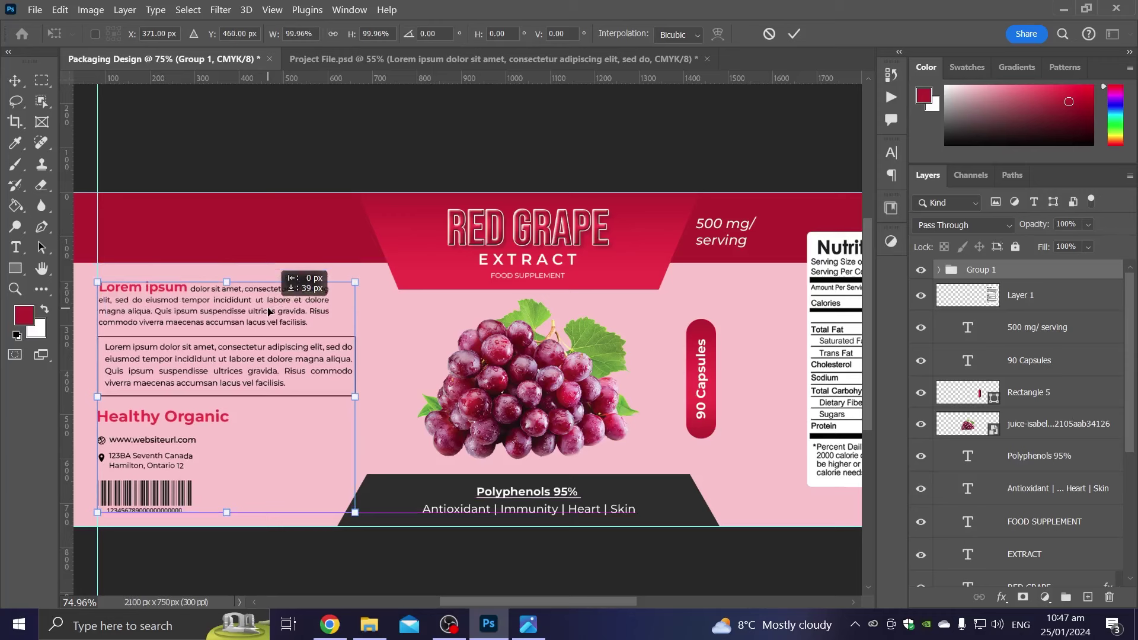
left_click_drag(267, 308, 268, 304)
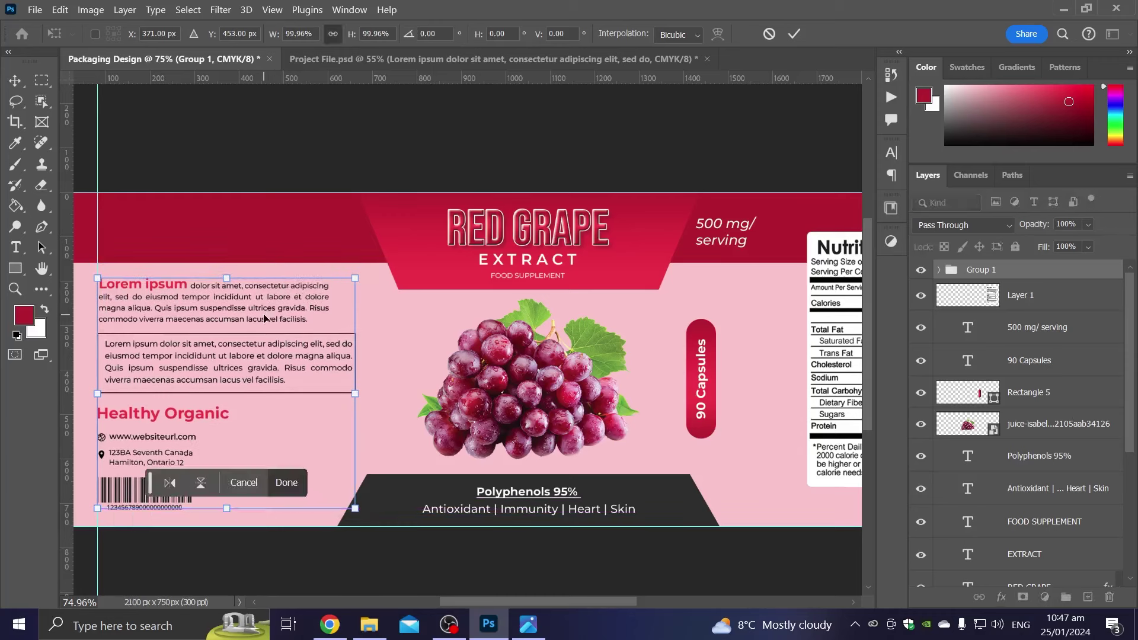
key("Return")
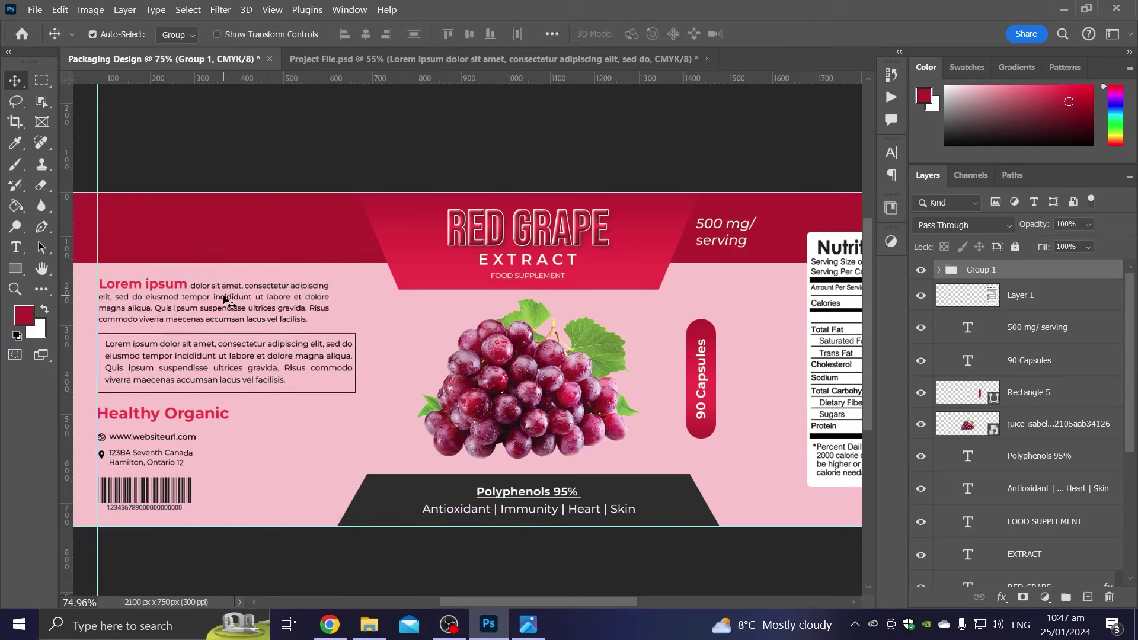
key("ctrl+v")
key("ctrl+plus")
Place the pasted white NUTRACEUTICAL FOR ADULTS heading at the red band's top left, nudged up slightly
mouse_move(275, 257)
left_mouse_down()
mouse_move(393, 257)
mouse_move(304, 250)
left_mouse_up()
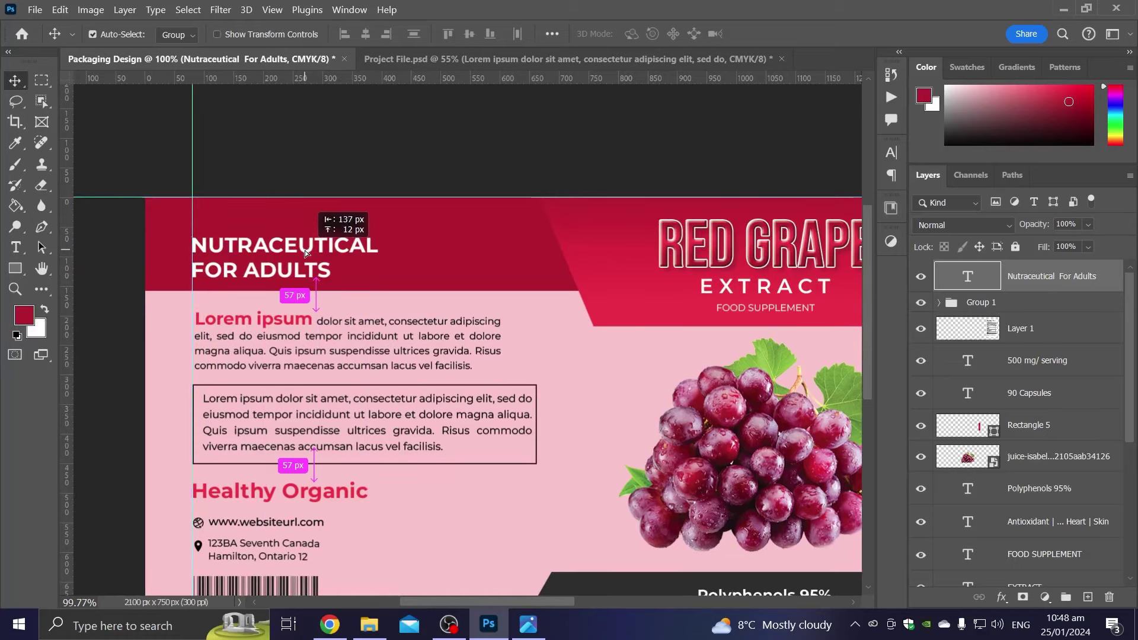
scroll(530, 258, "down", 3)
key("Up")
key("Up")
key("Up")
key("Up")
key("Up")
scroll(530, 258, "down", 1)
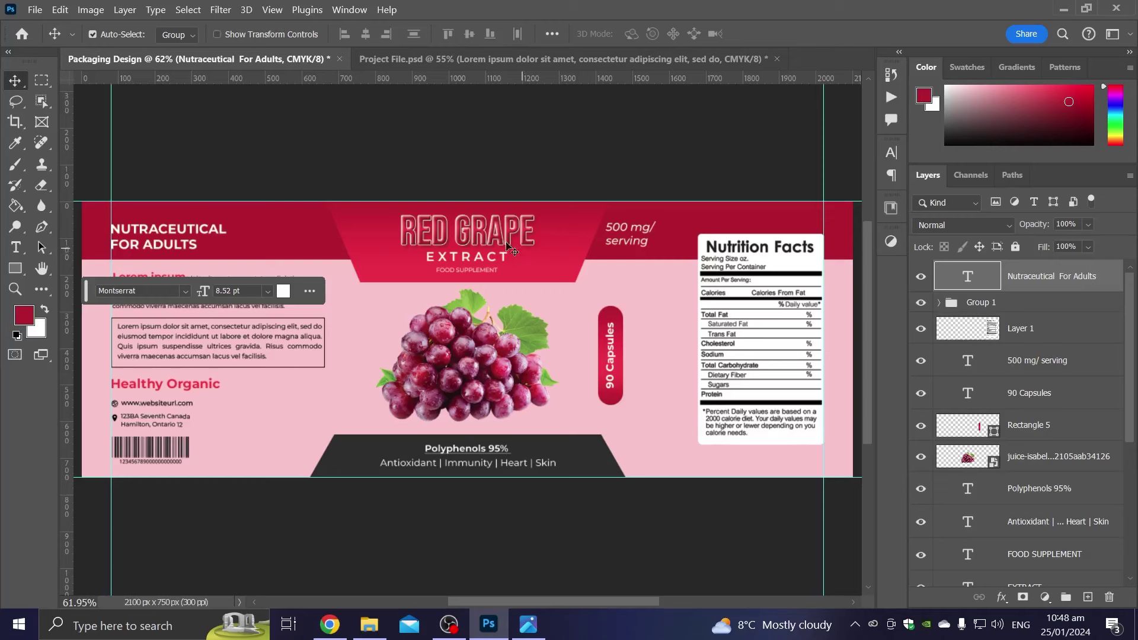
left_click_drag(508, 245, 508, 329)
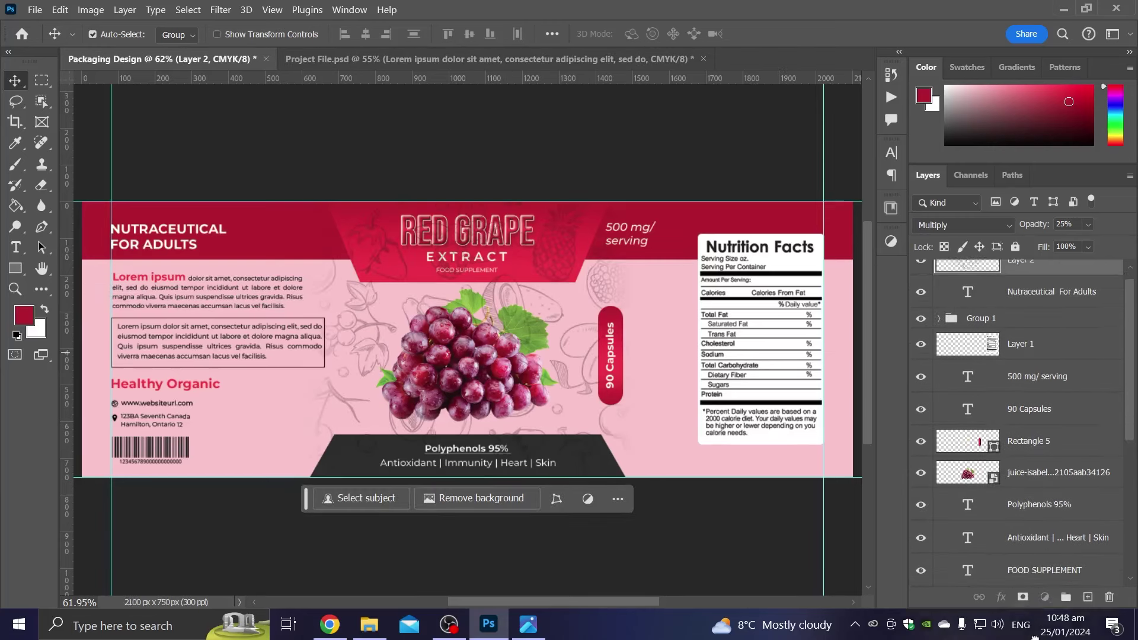
Move the fruit line-art pattern just above the pink base and enlarge it to about 121.59%
mouse_move(1047, 278)
left_mouse_down()
mouse_move(1033, 637)
mouse_move(1041, 571)
left_mouse_up()
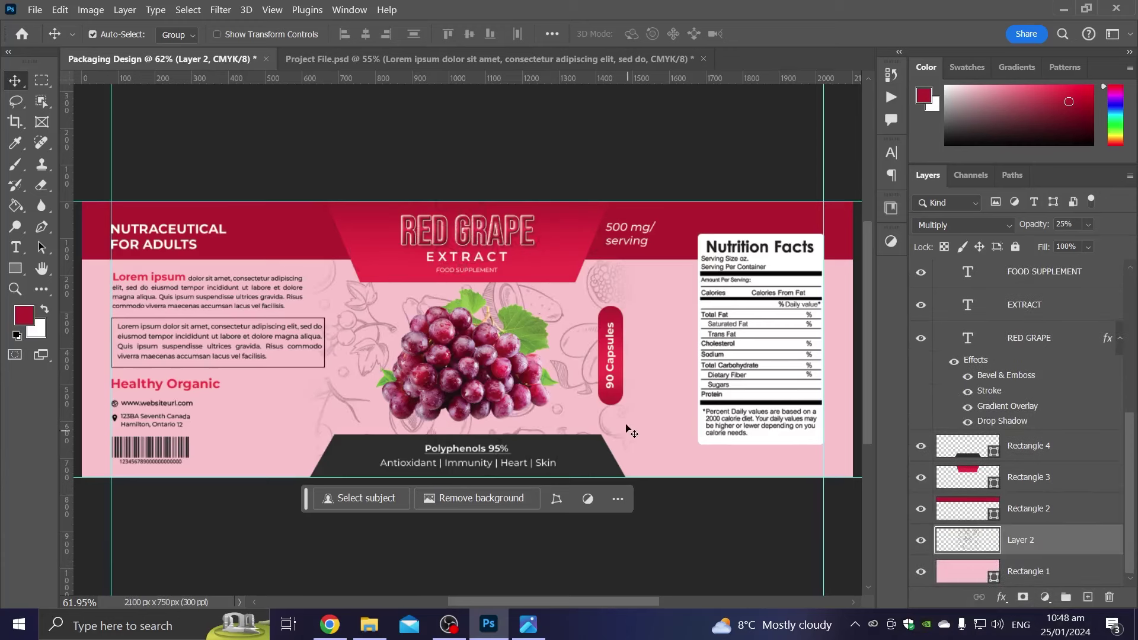
key("ctrl+t")
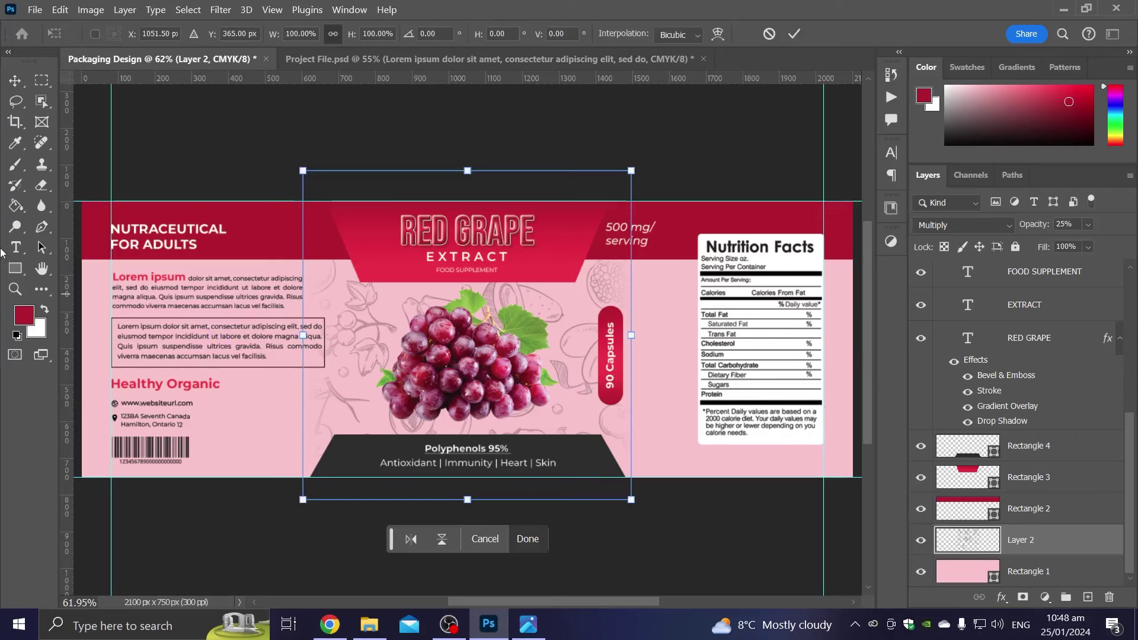
left_click_drag(639, 323, 677, 333)
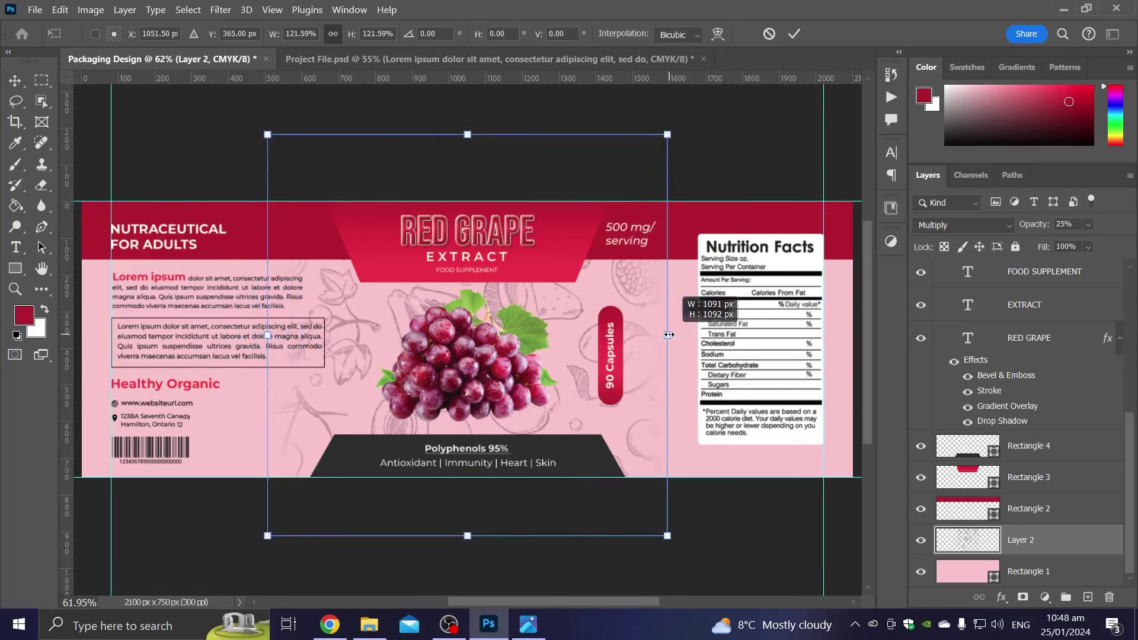
left_click_drag(677, 333, 704, 334)
key("Return")
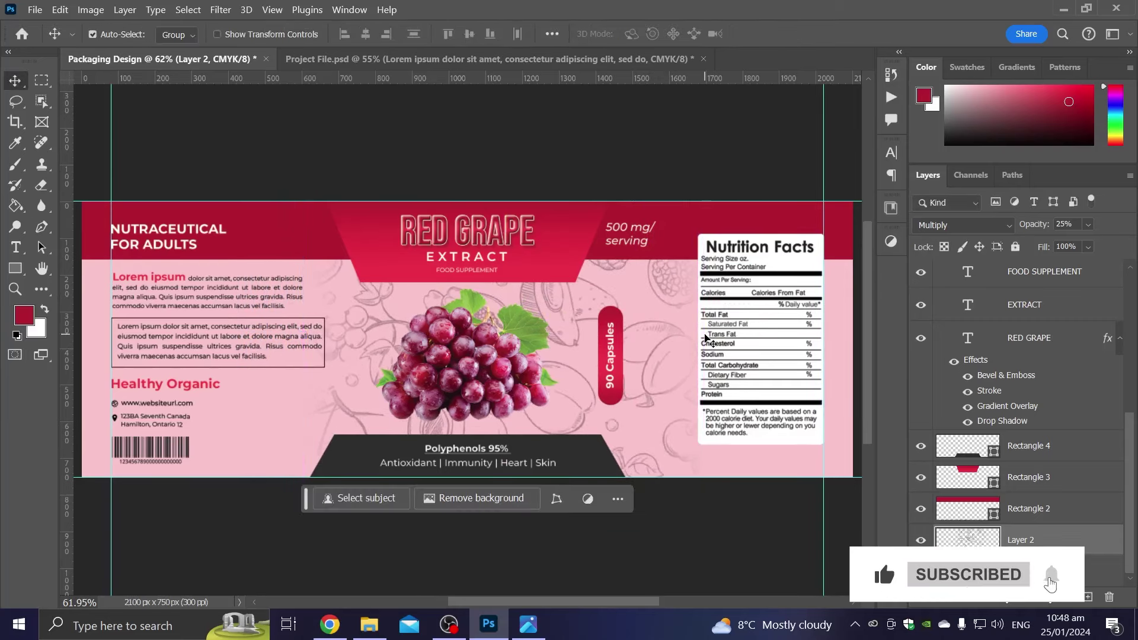
scroll(622, 296, "left", 1)
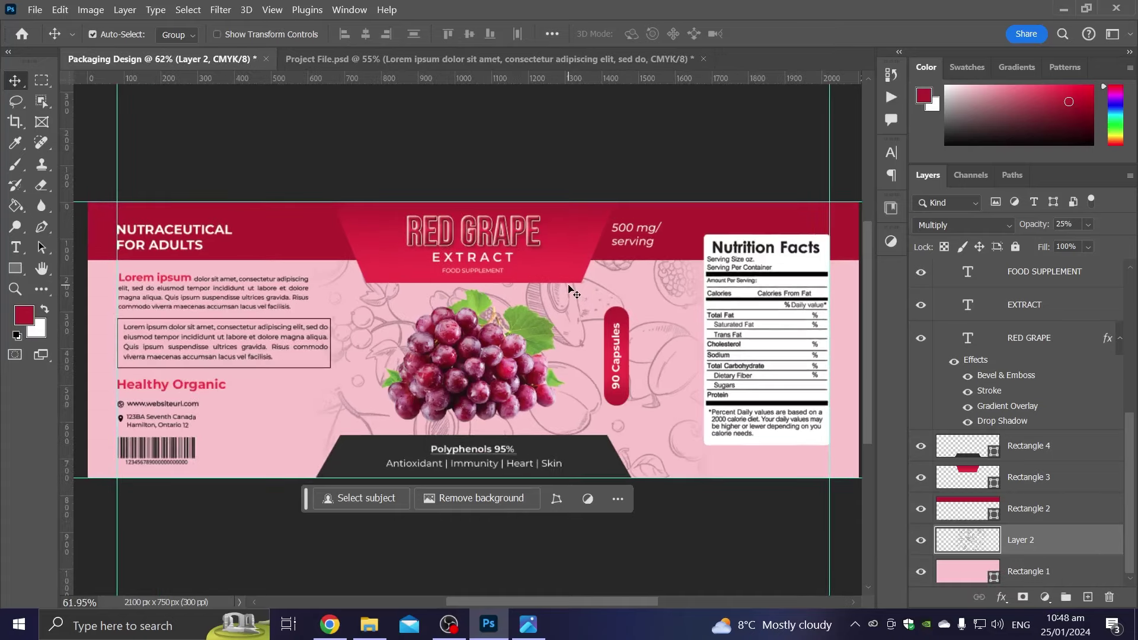